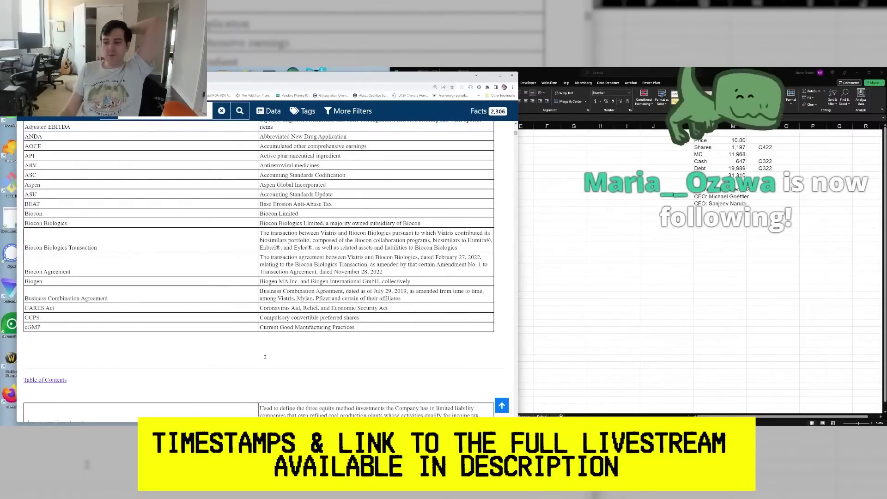
- Read through the Viatris 10-K from the glossary to the company overview, acquisitions and Organization sections of Item 1
scroll(201, 285, down, 10)
scroll(233, 293, down, 15)
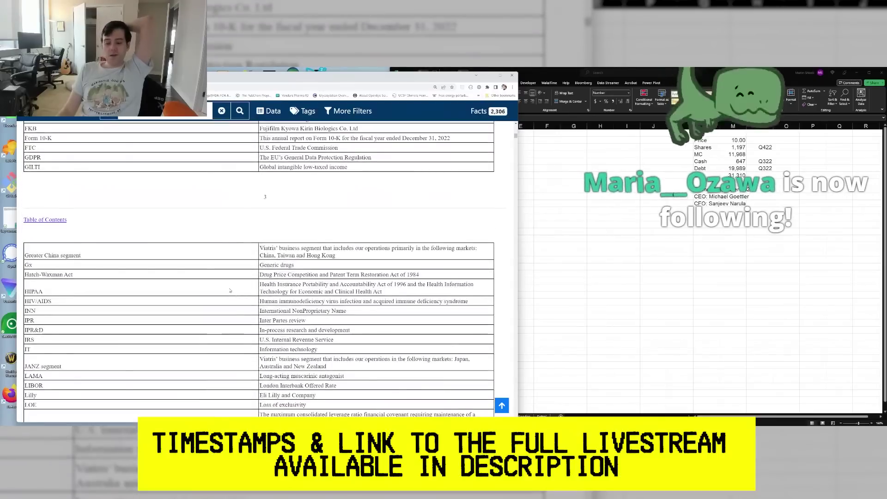
scroll(254, 298, down, 15)
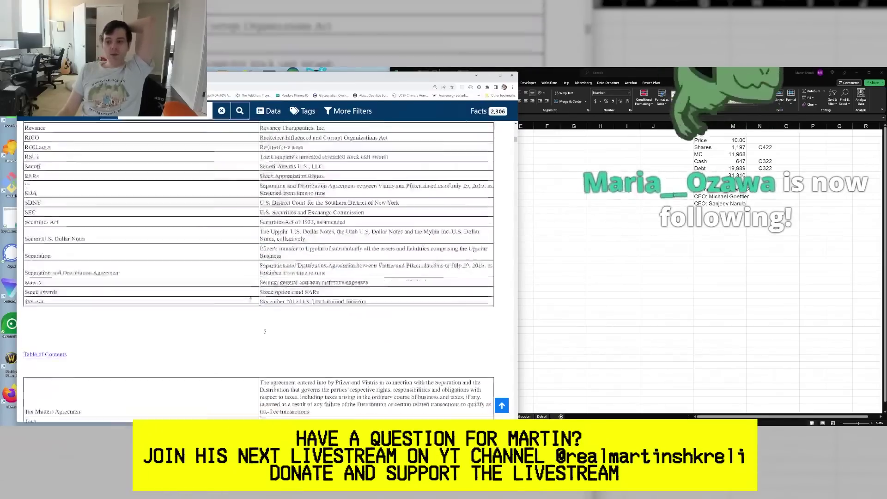
scroll(247, 283, down, 10)
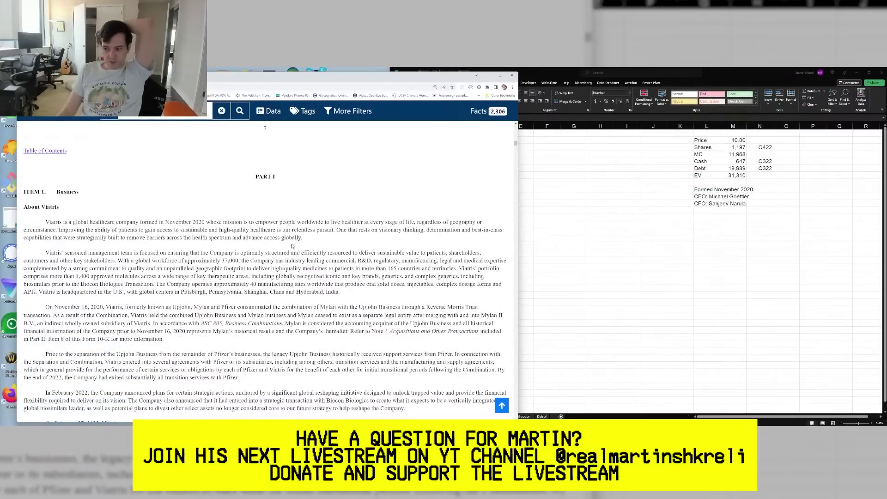
scroll(287, 248, down, 3)
scroll(287, 248, up, 3)
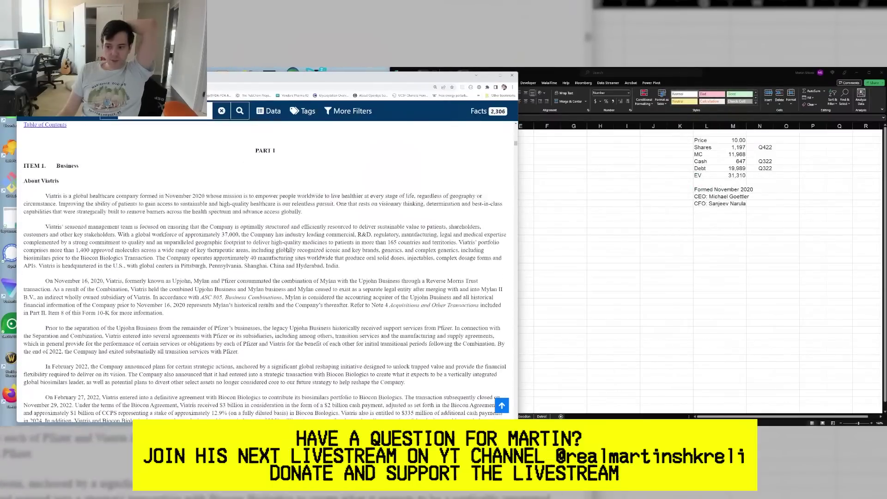
scroll(271, 244, down, 1)
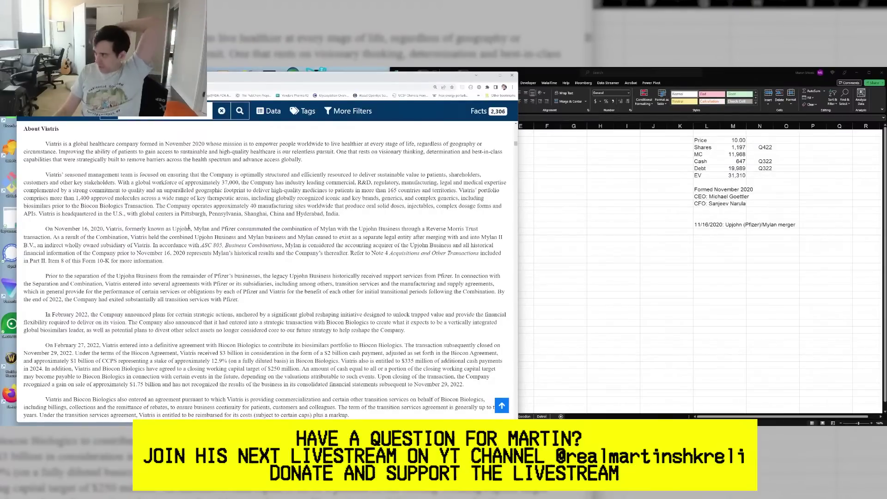
scroll(190, 229, down, 1)
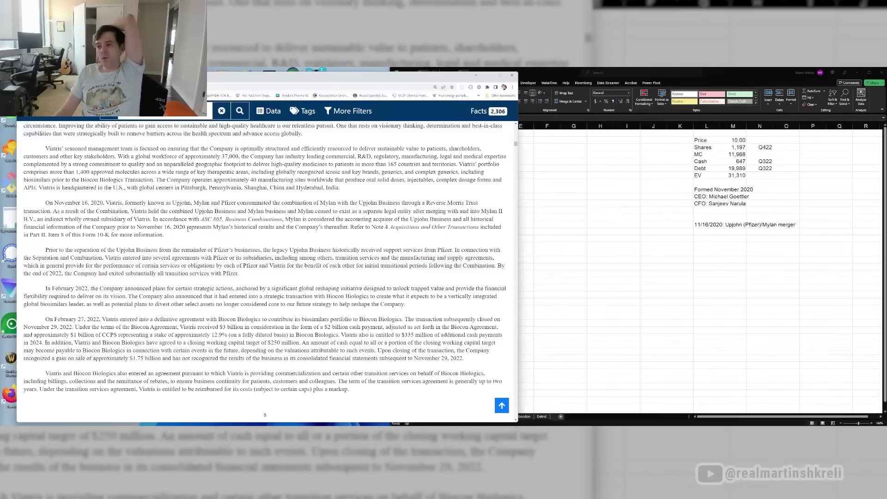
scroll(254, 229, down, 12)
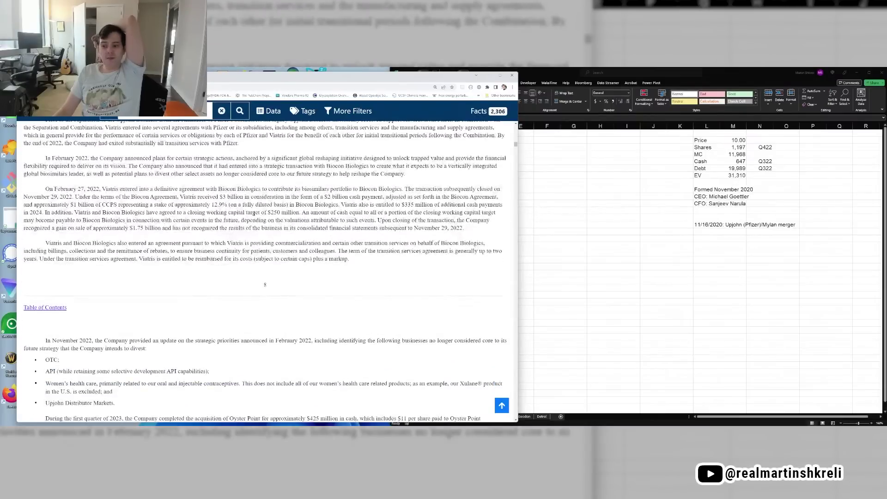
scroll(254, 215, down, 4)
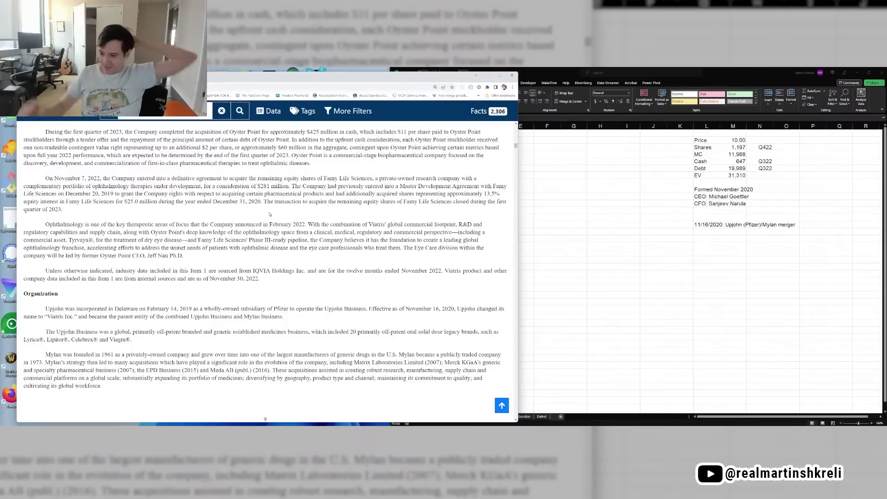
- Switch to the Excel workbook and add the note "1961: Mylan founded" in L15, directly below the Upjohn/Mylan merger entry
click(713, 232)
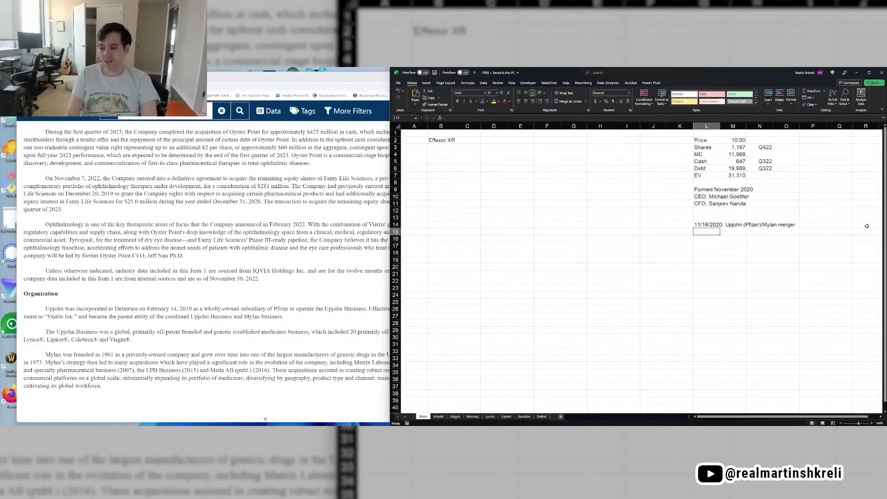
text(1961: Mylan founded.)
key(Return)
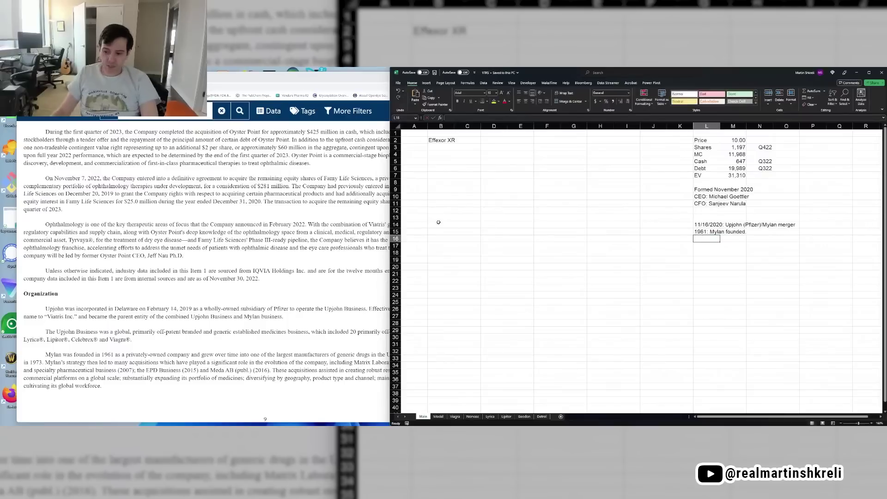
- Return to the 10-K in the browser and examine it through to the 2022 versus 2021 net sales table in Results of Operations
key(alt+Tab)
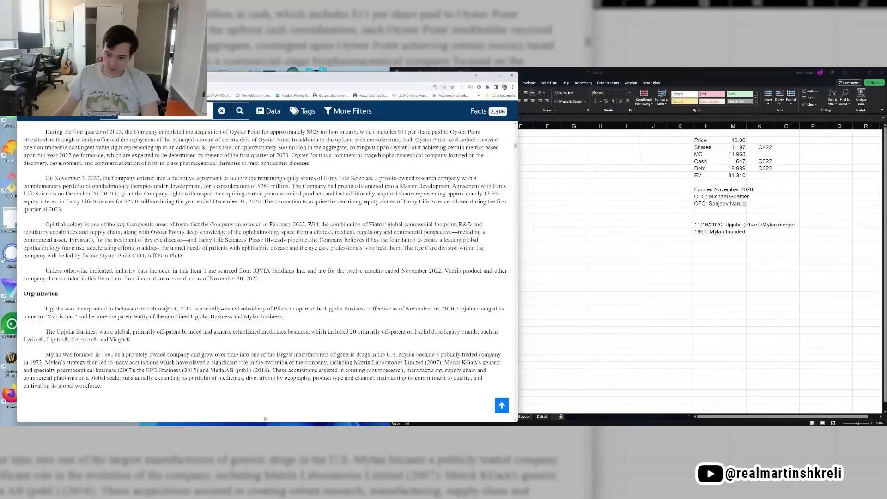
scroll(206, 241, down, 20)
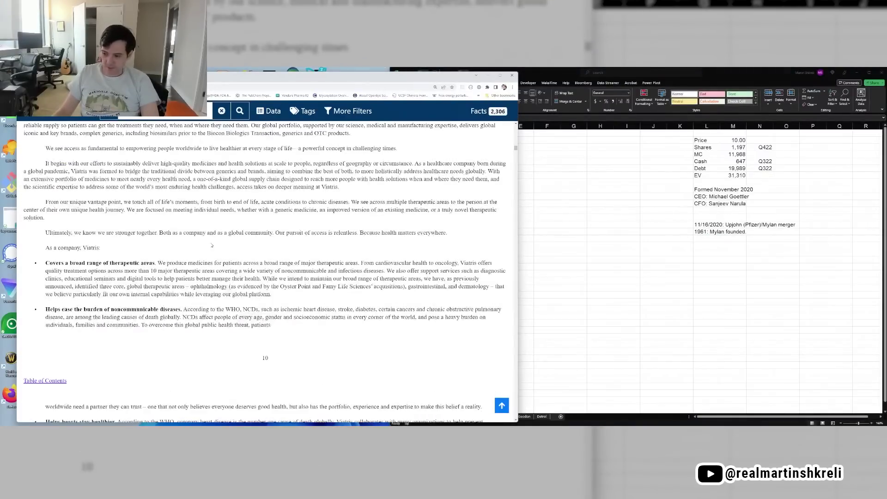
scroll(213, 197, down, 10)
scroll(214, 197, down, 5)
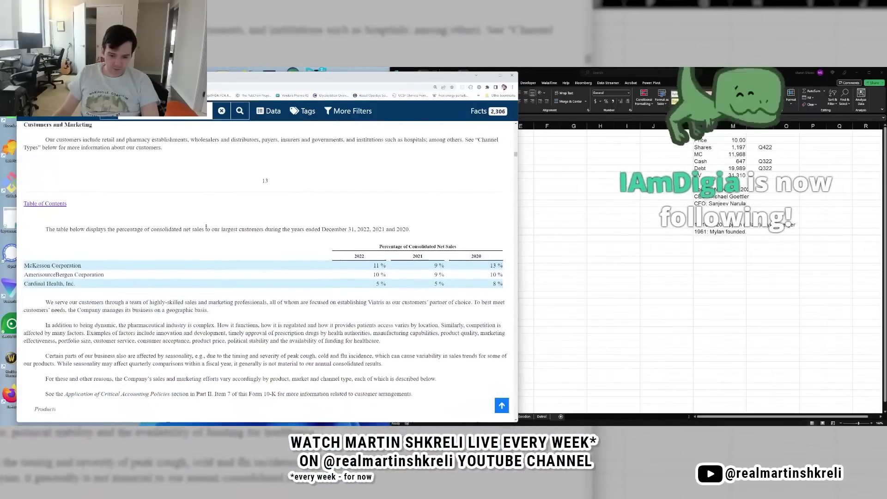
scroll(223, 216, down, 20)
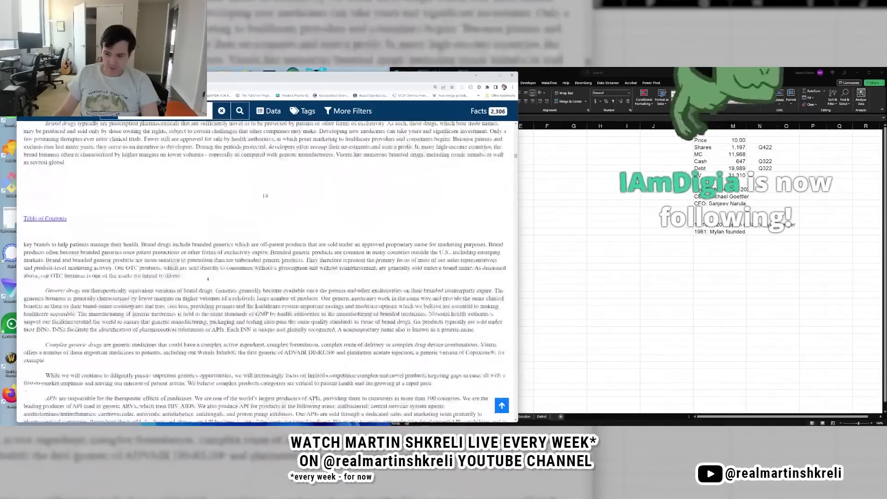
scroll(161, 290, down, 15)
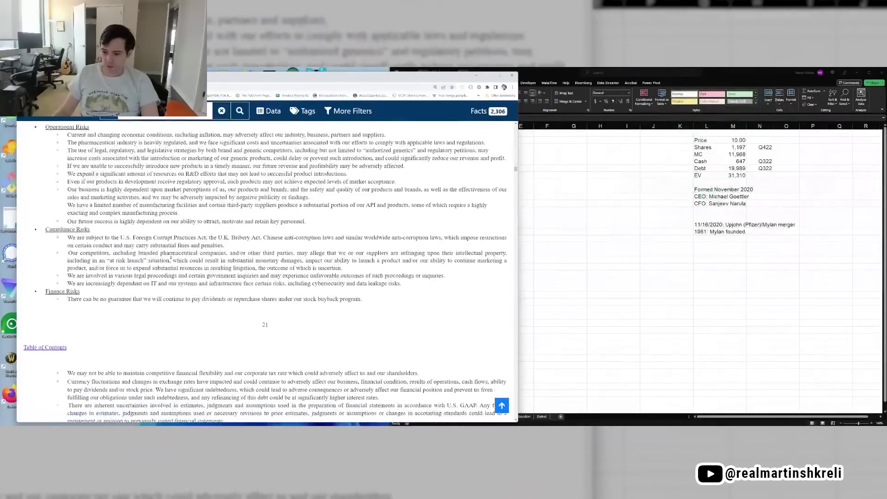
scroll(172, 261, down, 6)
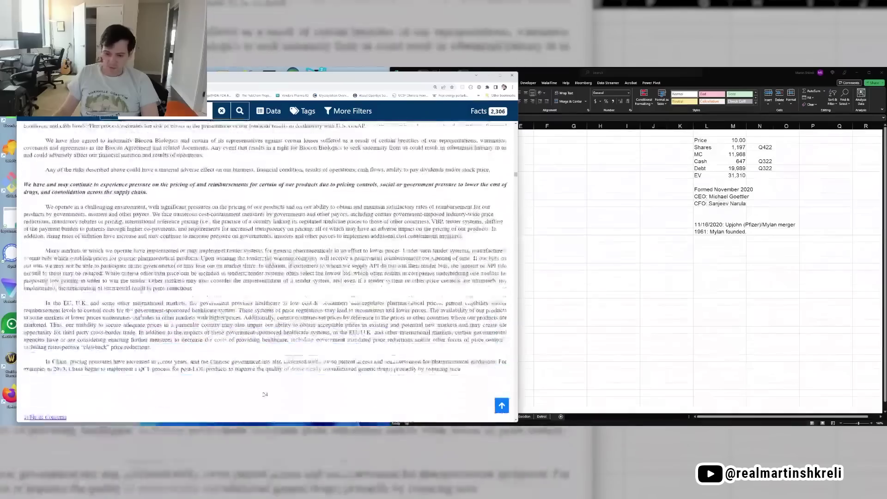
scroll(265, 270, down, 8)
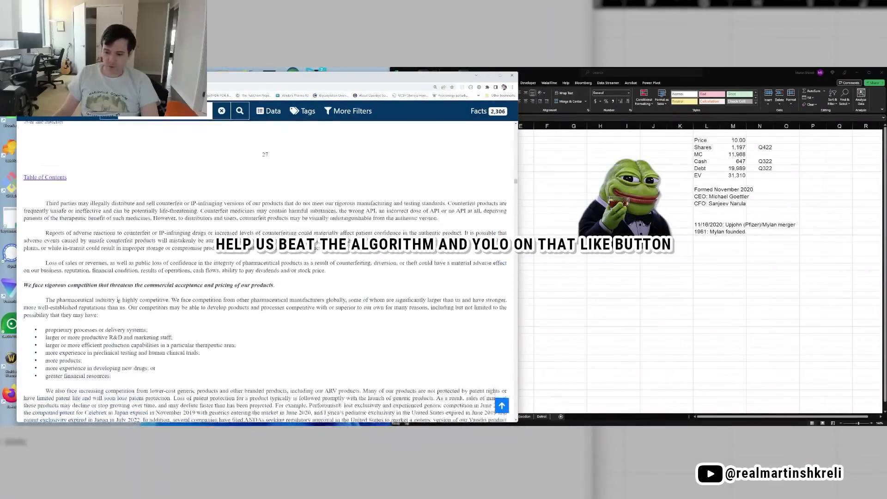
scroll(265, 270, down, 10)
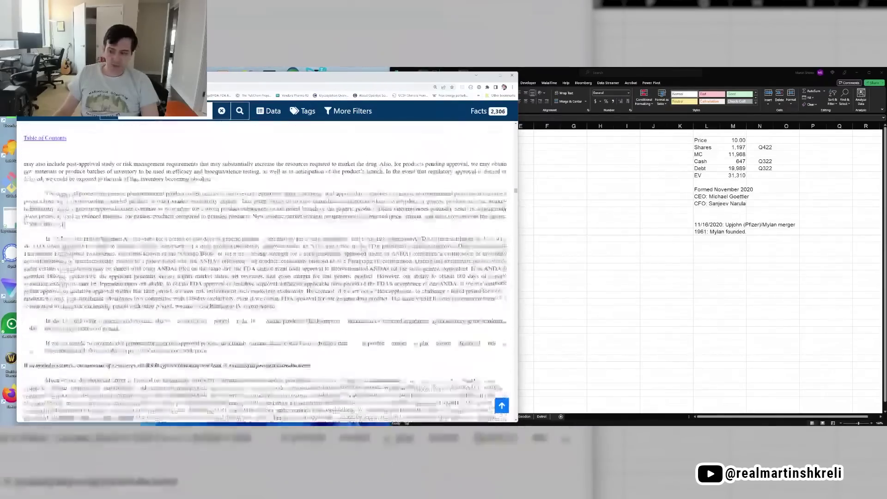
scroll(264, 270, down, 6)
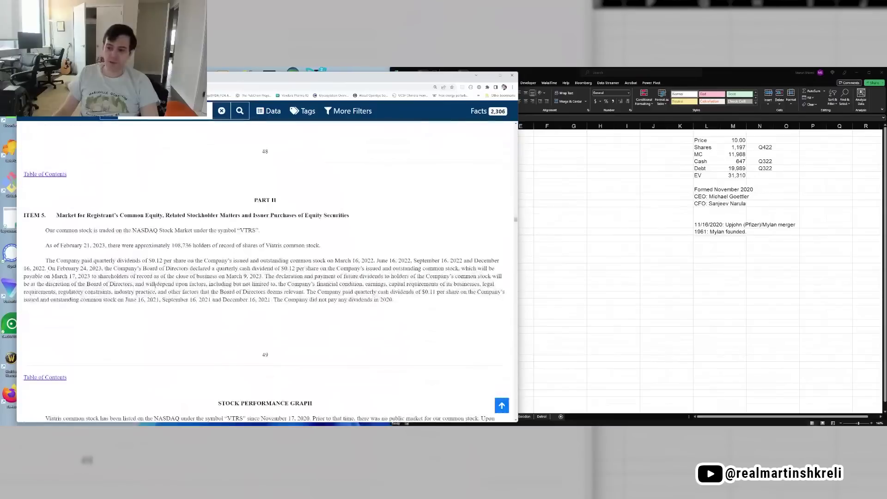
scroll(144, 236, down, 15)
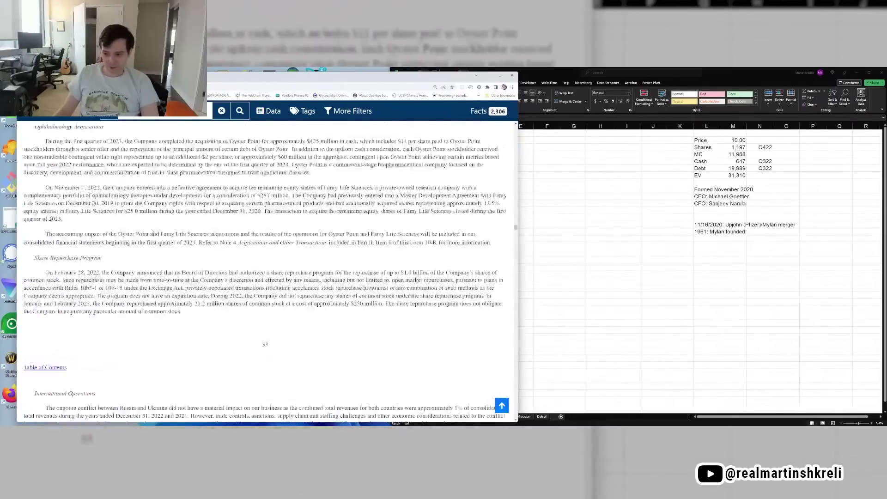
scroll(157, 223, down, 10)
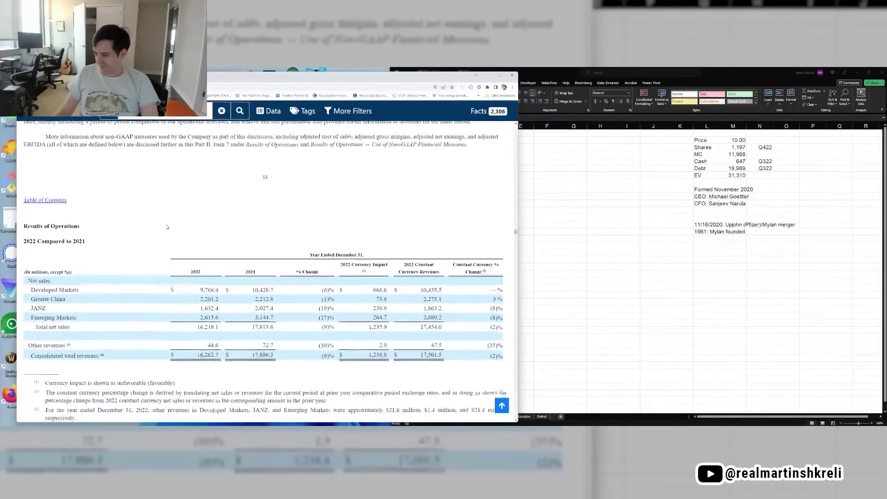
scroll(184, 177, down, 1)
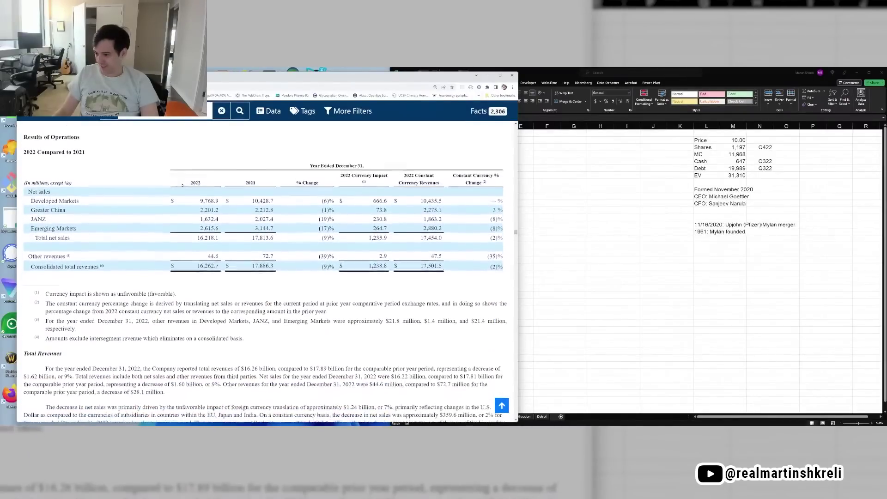
- Switch to Excel and start annual column headers on the Model sheet by entering 2015 in W2, beyond the quarterly columns
click(611, 200)
key(ctrl+Page_Down)
scroll(611, 201, up, 14)
key(Right)
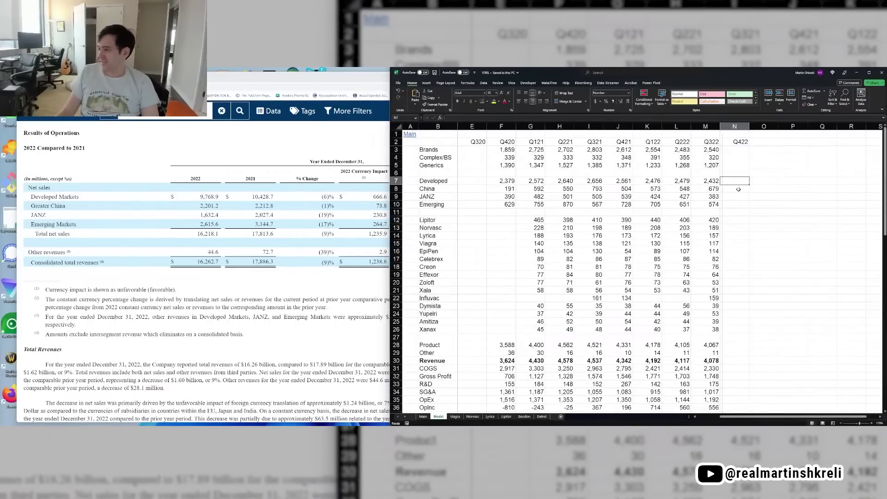
click(734, 182)
key(Right)
key(Right)
key(Right)
key(Right)
key(Right)
key(Right)
key(Right)
key(Right)
key(Right)
key(Right)
key(Right)
key(Right)
key(Right)
key(Right)
key(Right)
key(Right)
key(Right)
key(Right)
click(530, 141)
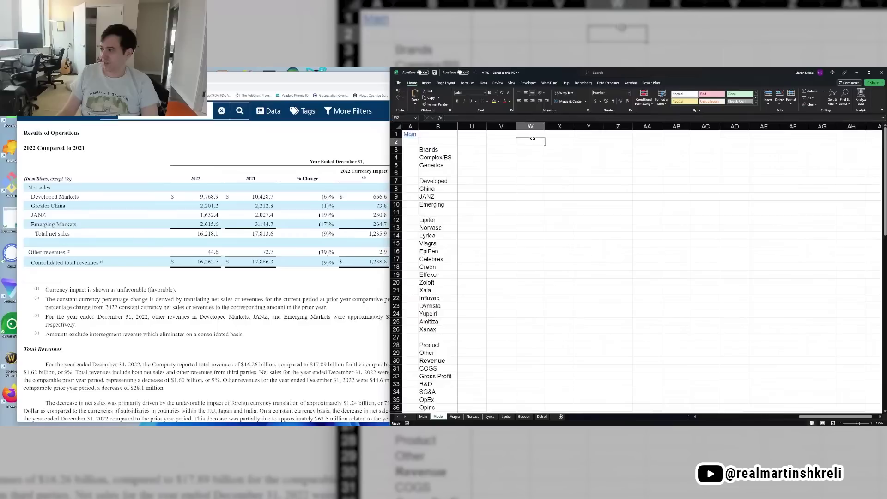
text(202)
text(2)
key(BackSpace)
key(BackSpace)
text(15)
- Enter =W2+1 in X2 and fill it across row 2 to extend the yearly headers past 2022
key(Right)
text(=w2+1)
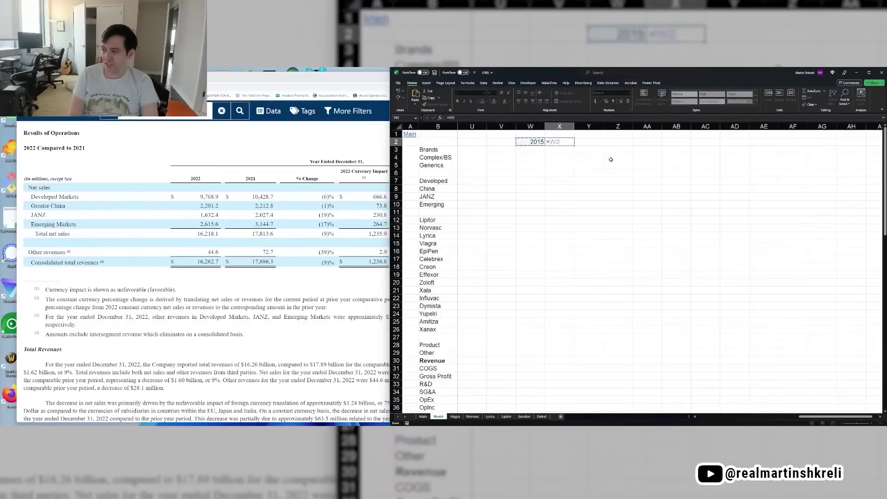
key(ctrl+Return)
key(shift+Right)
key(shift+Right)
key(shift+Right)
key(shift+Right)
key(shift+Right)
key(shift+Right)
key(shift+Right)
key(shift+Right)
key(shift+Right)
key(shift+Right)
key(shift+Right)
key(shift+Right)
key(shift+Right)
key(shift+Right)
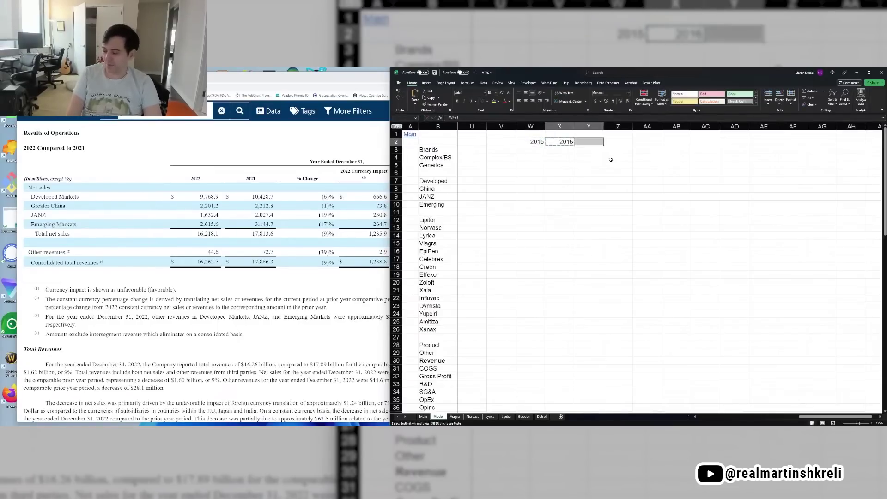
key(ctrl+r)
key(Left)
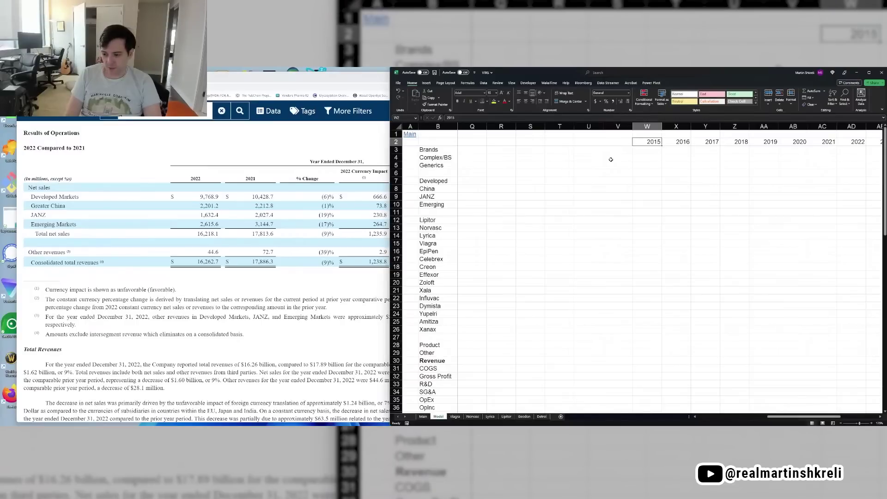
- Enter the annual Developed Markets net sales in row 7: 10428.7 for 2021 and 9768.9 for 2022
key(Down)
key(alt+Tab)
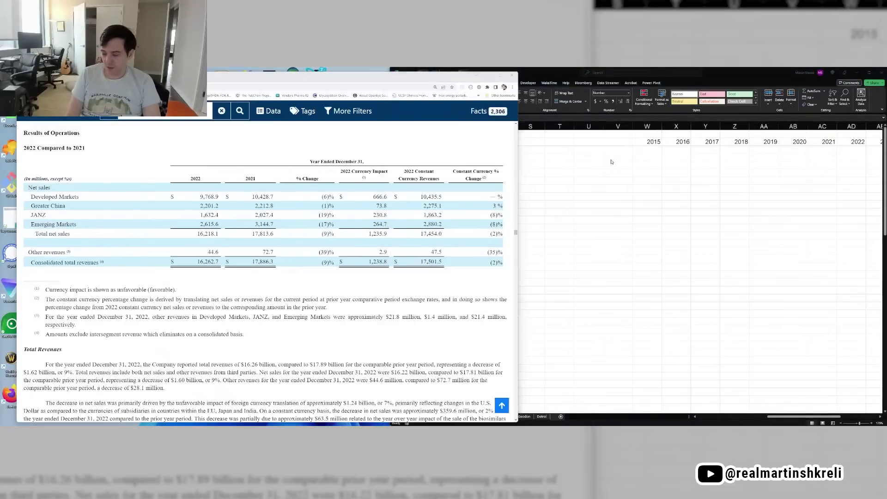
key(alt+Tab)
key(Left)
key(Down)
key(Down)
key(Down)
key(Down)
key(Right)
key(Right)
key(Right)
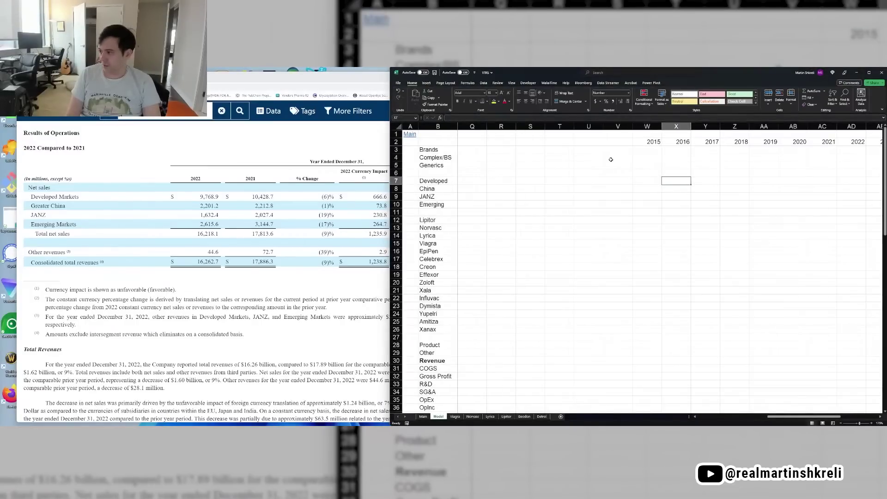
key(Right)
key(Right)
key(Right)
key(Right)
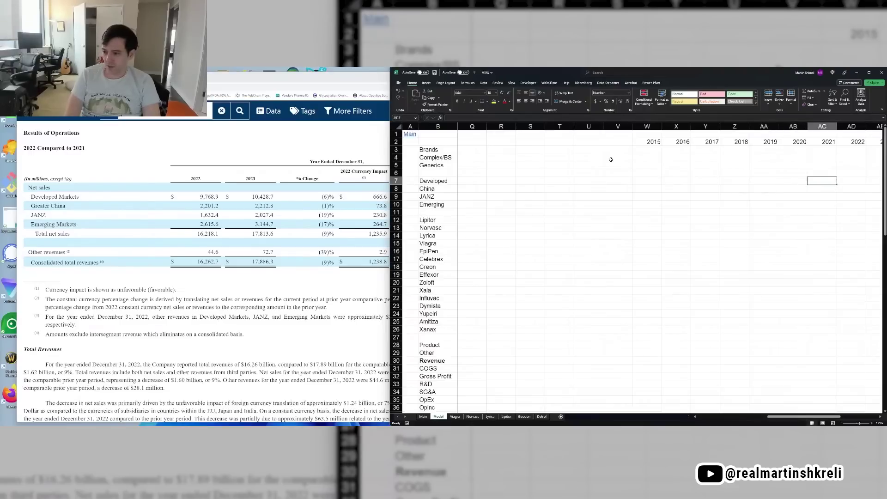
text(10428.7)
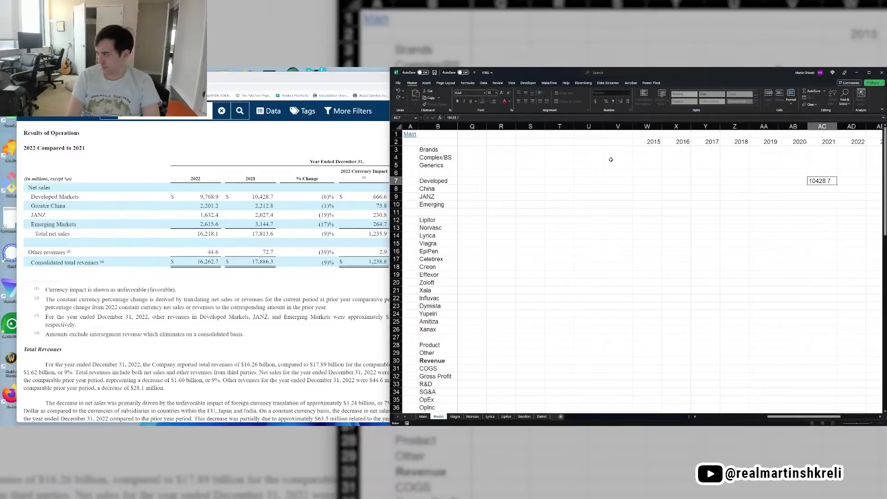
key(Tab)
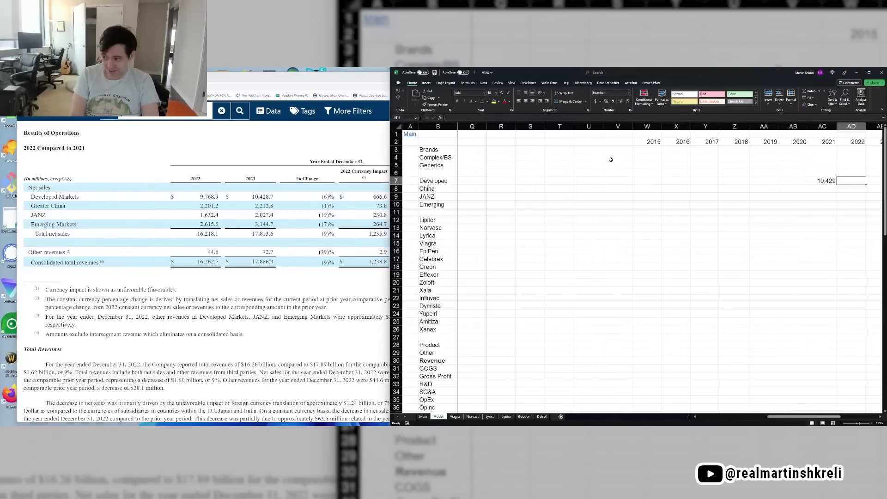
text(9768.9)
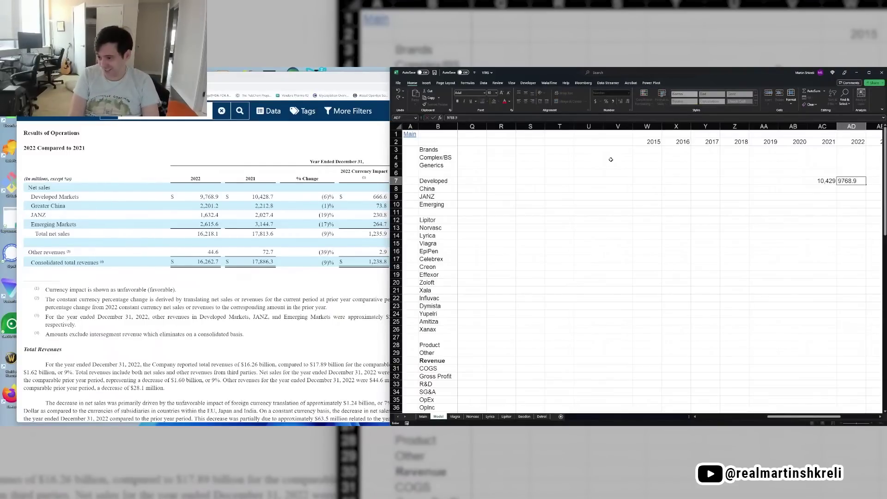
key(Return)
- Enter the 2021 and 2022 net sales for China as 2212.8 and 2201.2, and for JANZ as 2027.4 and 1632.4
text(2212.8)
key(Tab)
text(2201.2)
key(Return)
text(2027.4)
key(Tab)
text(16)
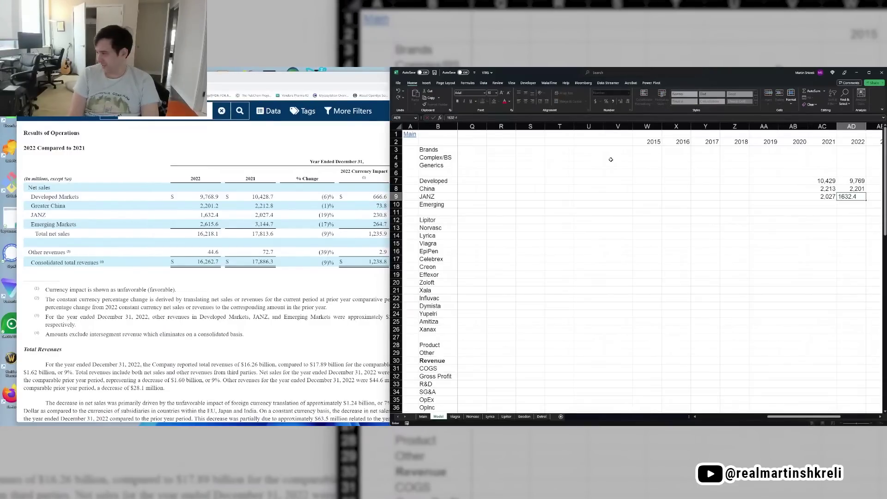
text(32.4)
key(Return)
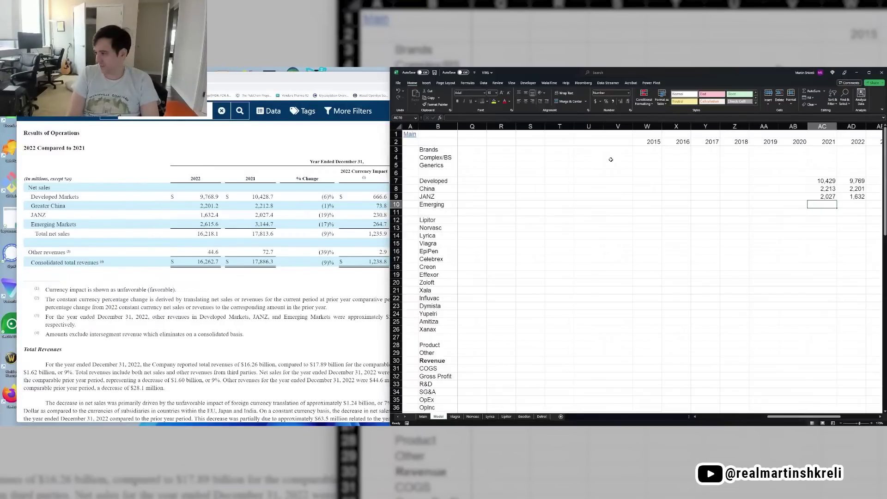
- Enter the Emerging Markets net sales in row 10: 3144.7 for 2021 and 2615.6 for 2022
text(3145)
key(Tab)
text(2616)
key(Return)
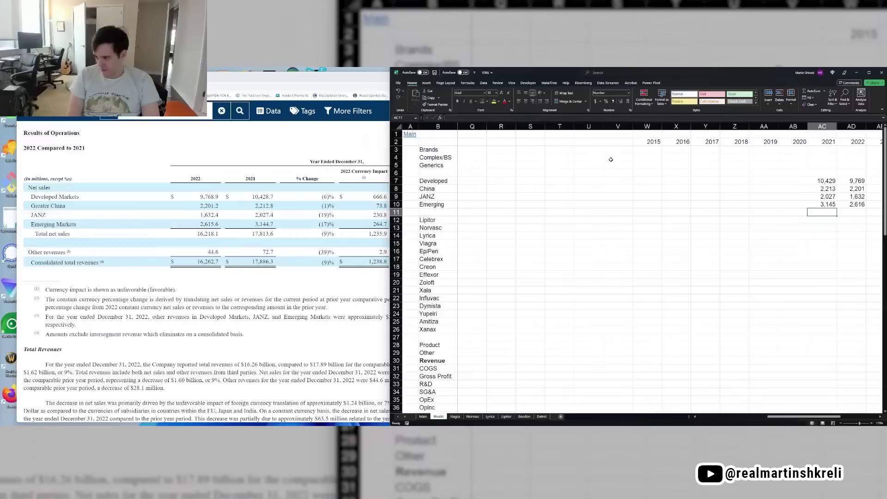
- Sum the four segment net sales, rows 7 to 10, into the Product row for 2021 and extend the formula to 2022
key(Down)
text(=sum)
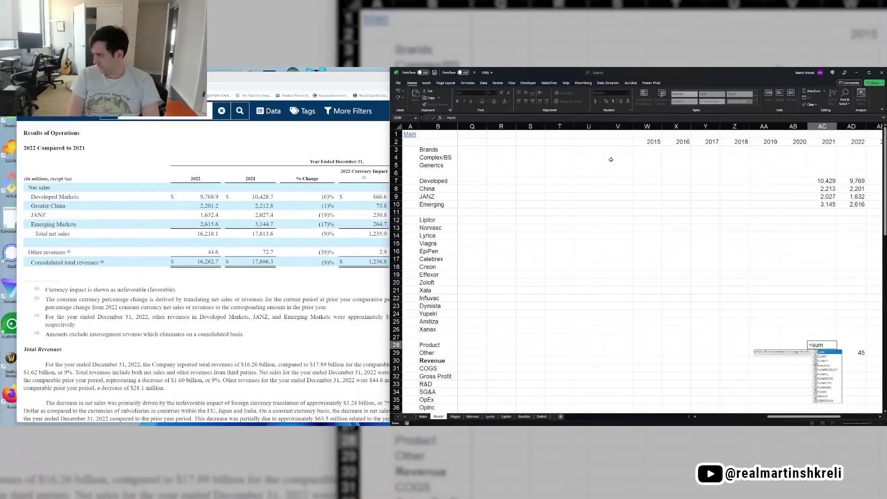
text(()
key(ctrl+Up)
key(ctrl+shift+Up)
key(Return)
key(Up)
key(Right)
key(ctrl+r)
- Enter Other revenues of 72.7 for 2021 and 44.6 for 2022, add Product and Other as Revenue, and save the workbook
key(Down)
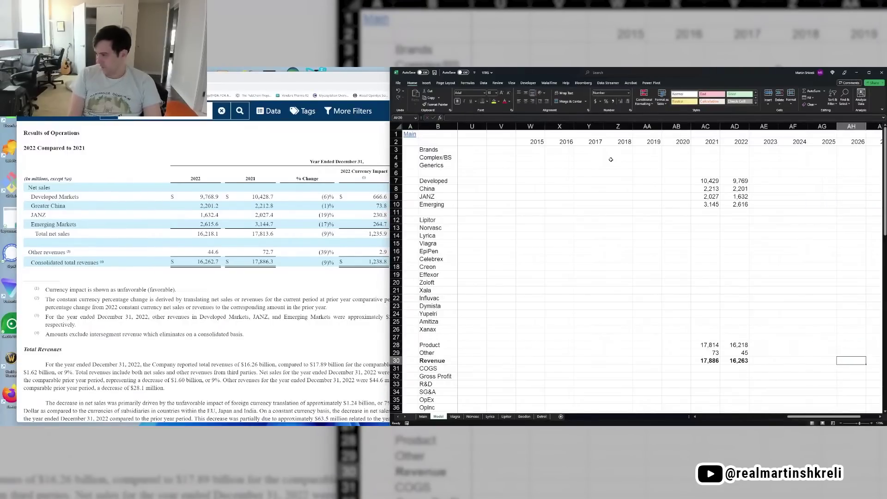
key(ctrl+Left)
key(ctrl+s)
key(Left)
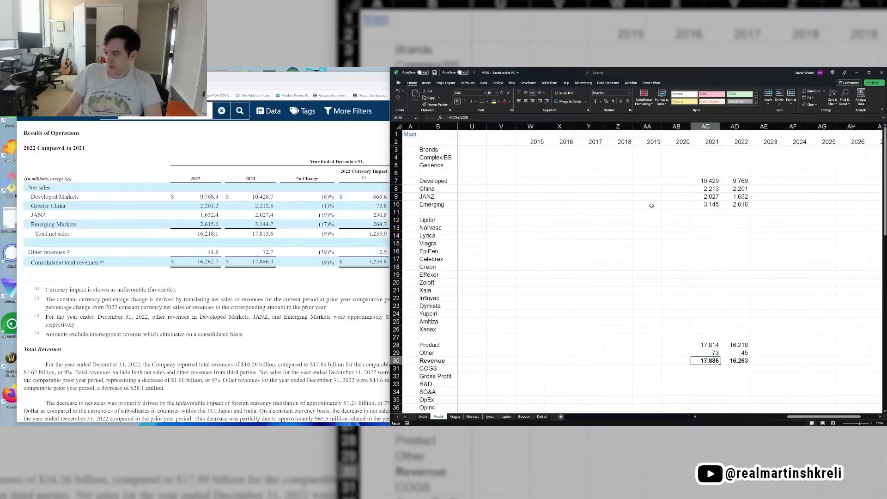
scroll(681, 266, down, 5)
drag(707, 244, 742, 244)
click(699, 283)
click(742, 245)
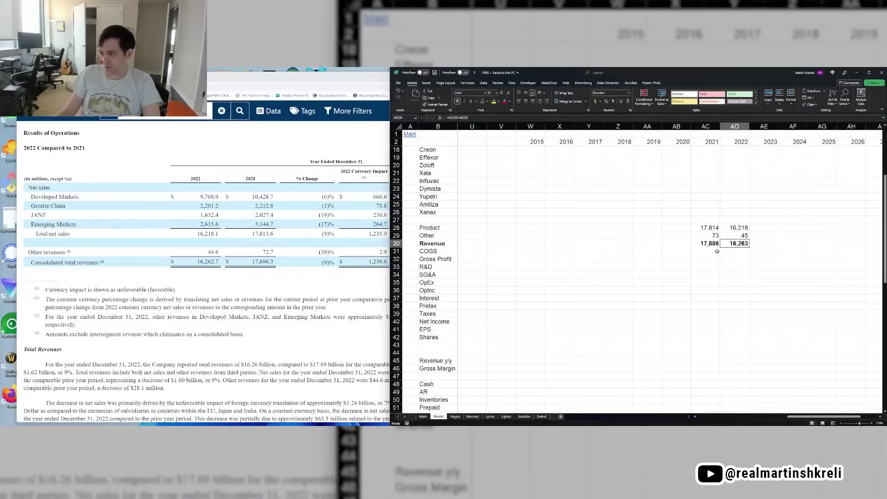
- Switch to the 10-K in the browser and find the consolidated income statement covering 2022, 2021 and 2020
click(149, 249)
scroll(222, 164, down, 15)
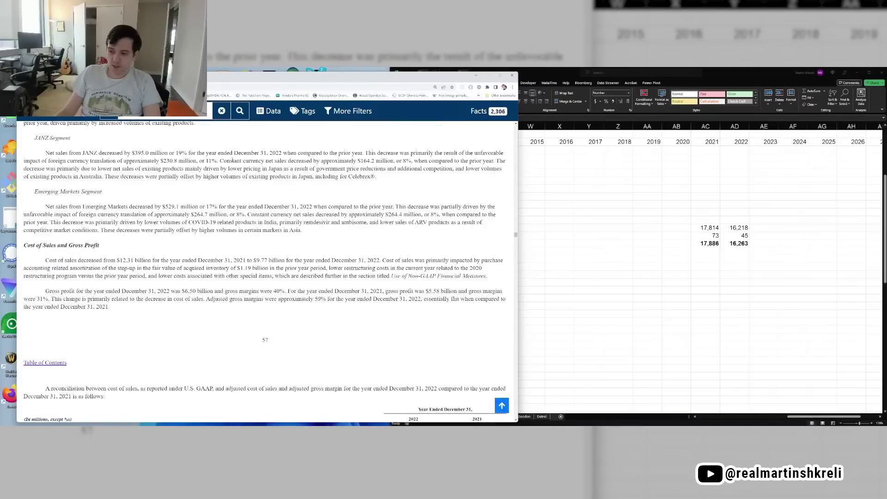
scroll(222, 165, down, 12)
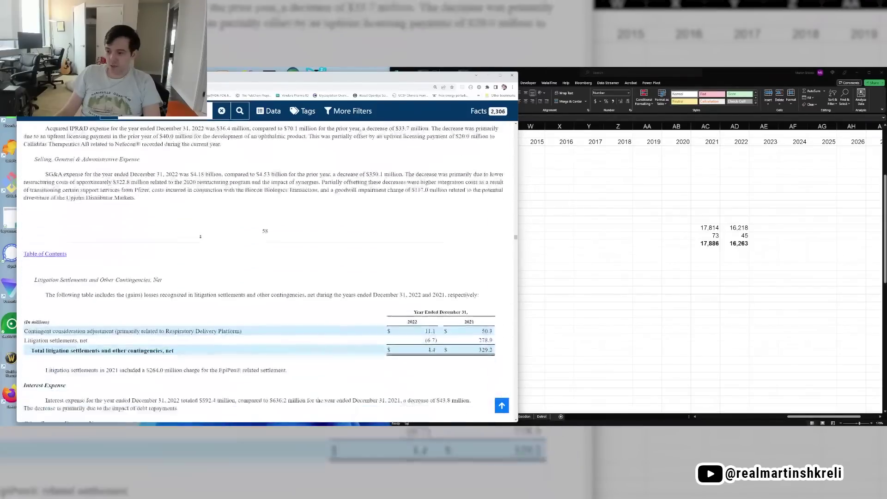
scroll(200, 237, down, 12)
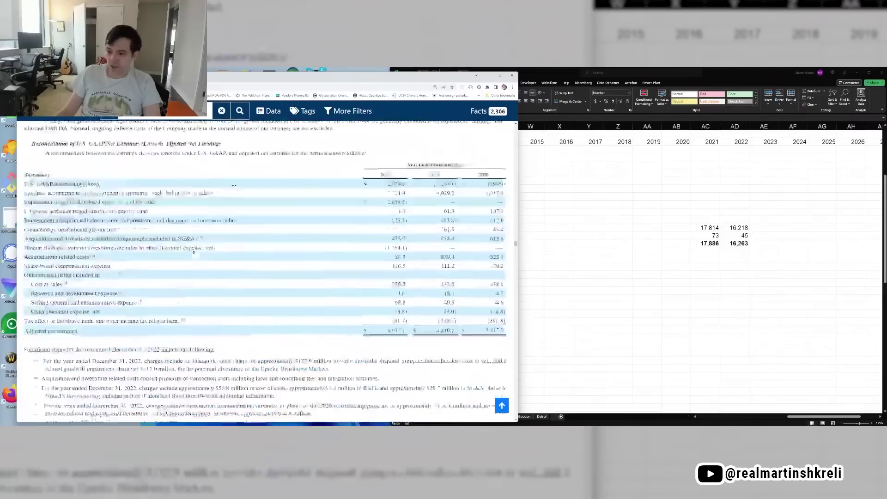
scroll(193, 252, down, 3)
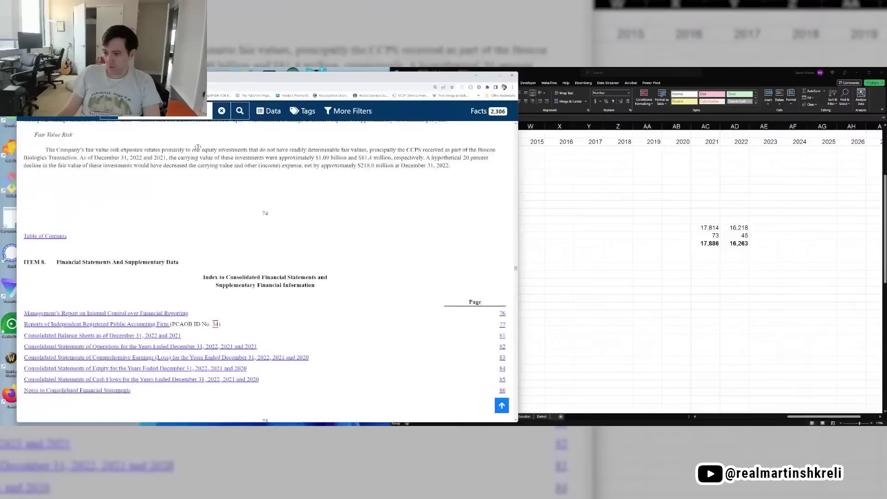
scroll(212, 214, down, 18)
middle_click(210, 169)
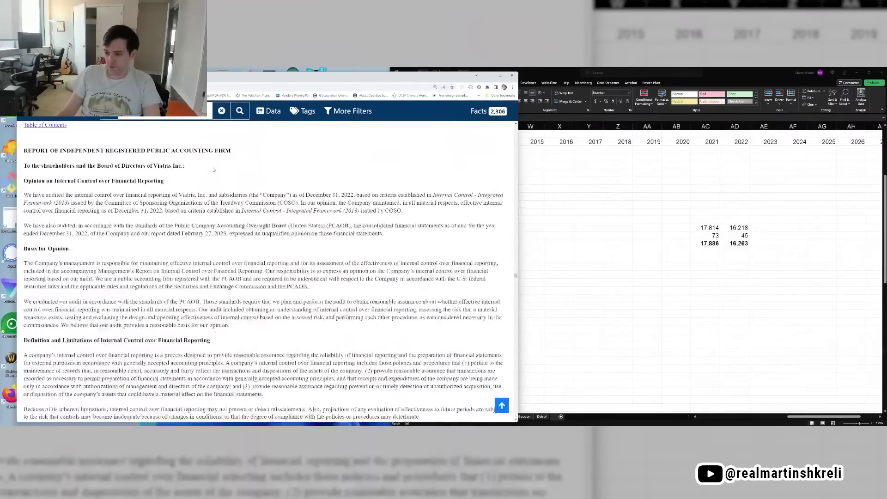
click(232, 214)
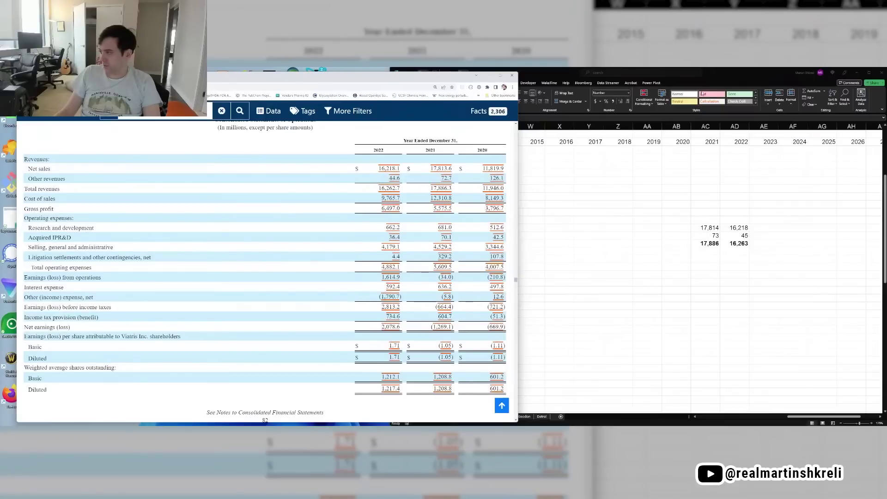
- Arrange the Excel and browser windows side by side so the statement's 2020 column stays visible beside the model
drag(711, 73, 799, 72)
key(Up)
key(Up)
key(Left)
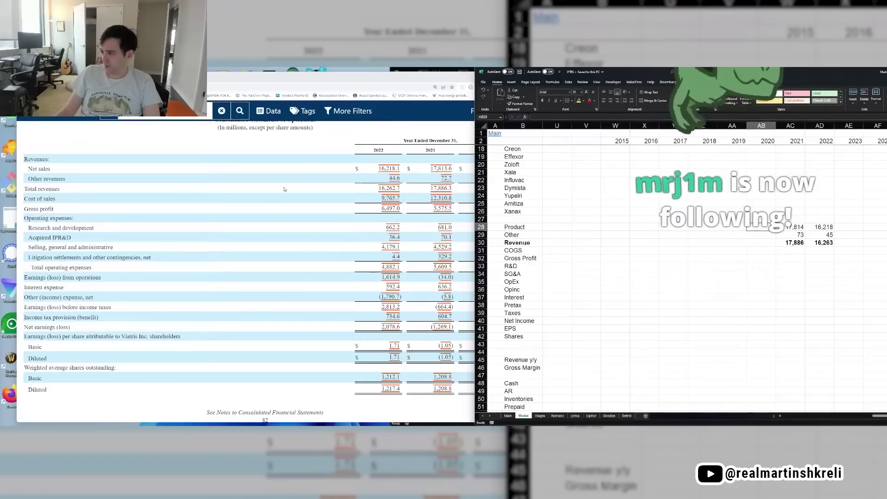
click(435, 80)
mouse_move(435, 80)
mouse_down()
mouse_move(411, 77)
mouse_move(429, 76)
mouse_up()
drag(647, 72, 684, 73)
- Enter the 2020 revenue items: 11819.9 for Product in AB28 and 126.1 for Other in AB29
key(Right)
key(Down)
click(806, 228)
text(1181)
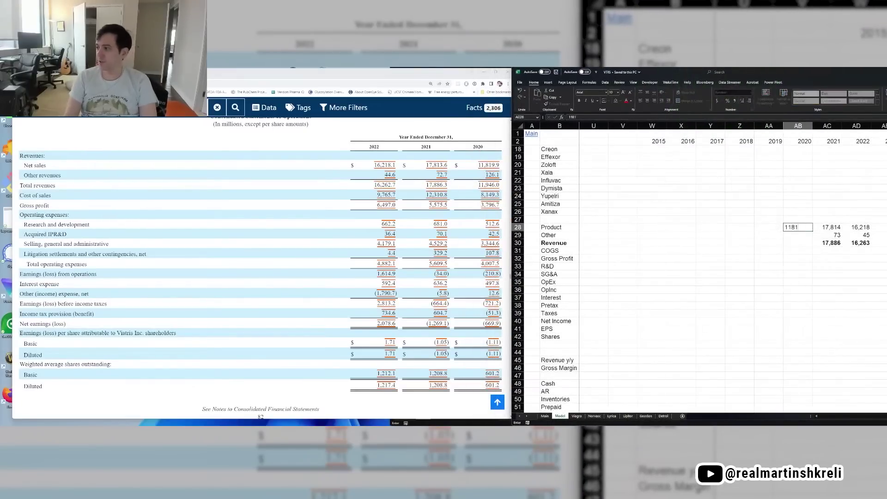
text(9.9)
key(Return)
text(216.)
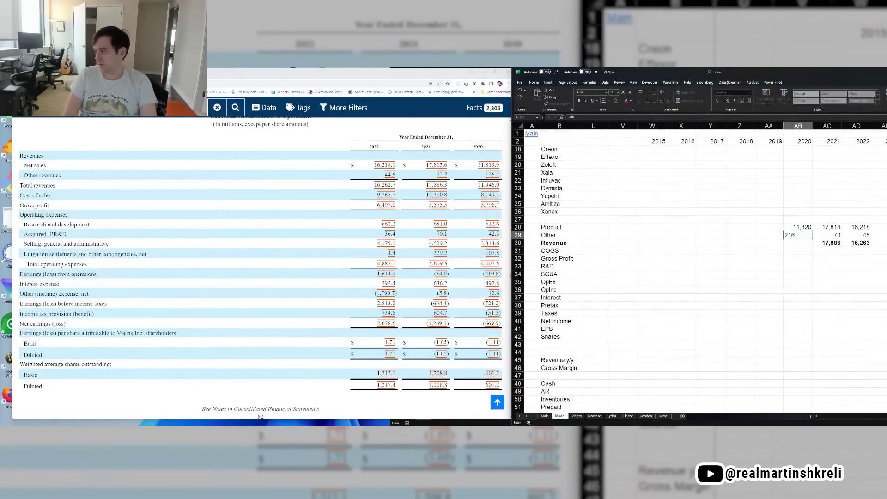
text(126.1)
key(Return)
- Copy the 2021 Revenue formula into the 2020 Revenue cell AB30
key(Right)
key(ctrl+c)
key(Left)
key(ctrl+v)
key(Left)
key(Escape)
key(Right)
- Enter 2020 COGS of 8149.3 and calculate 2020 Gross Profit as Revenue minus COGS
key(Down)
text(814)
key(Return)
text(=)
key(Up)
key(Up)
text(-)
key(Up)
key(Tab)
- Enter 2021 COGS of 12310.8 in AC31
key(Right)
key(Right)
key(Right)
key(Right)
key(Right)
key(Right)
key(Left)
key(Left)
key(Left)
key(ctrl+Left)
key(Up)
key(Right)
text(123)
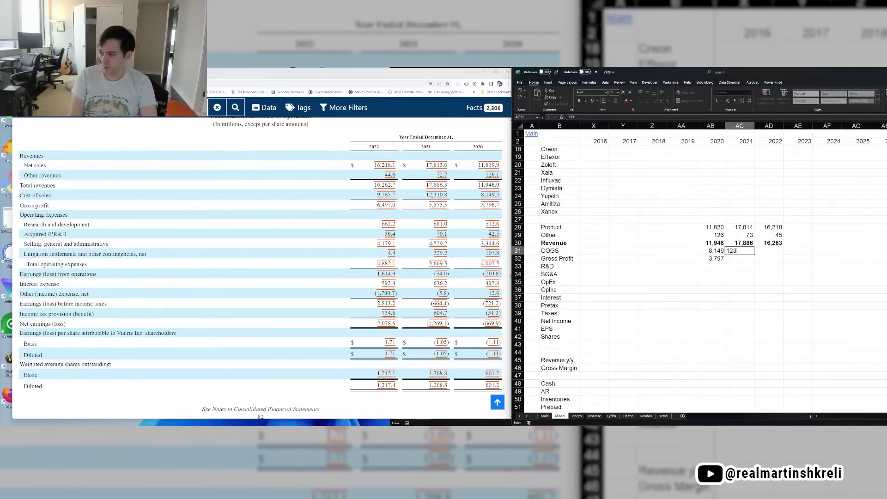
text(10.8)
key(Return)
- Calculate 2021 Gross Profit in AC32 as Revenue minus COGS
text(=)
key(Up)
key(Up)
text(-)
key(Up)
key(Return)
- Enter 2022 COGS of 9765.7 and calculate 2022 Gross Profit as Revenue minus COGS
key(Right)
key(Up)
key(Up)
text(9765.7)
key(Return)
text(=)
key(Up)
key(Up)
text(-)
key(Up)
key(Return)
- Calculate the 2022 Gross Margin in AD46 with the formula =AD32/AD30
key(Down)
key(Down)
key(Down)
key(Down)
key(Down)
key(Down)
key(Down)
key(Down)
key(Down)
key(Down)
key(Down)
key(Down)
key(Down)
text(=)
key(Up)
key(Up)
key(Up)
key(Up)
key(Up)
key(Up)
key(Up)
key(Up)
key(Up)
key(Up)
key(Up)
key(Up)
key(Up)
key(Up)
text(/)
key(Up)
key(Up)
key(Up)
key(Up)
key(Up)
key(Up)
key(Up)
key(Up)
key(Up)
key(Up)
key(Up)
key(Up)
key(Up)
key(Up)
key(Up)
key(Up)
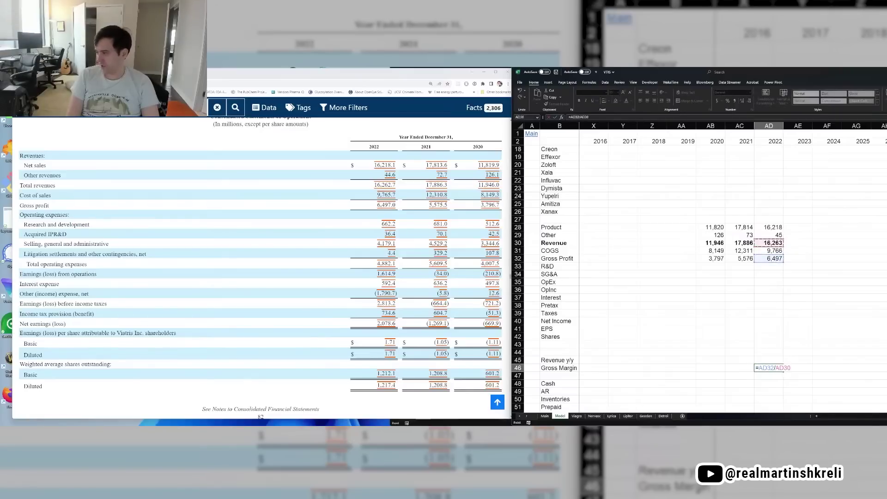
key(Return)
- Format the 2022 Gross Margin as a percentage and copy it to 2021 and 2020
key(Up)
key(ctrl+shift+5)
key(ctrl+c)
key(Left)
key(ctrl+v)
key(Left)
key(Return)
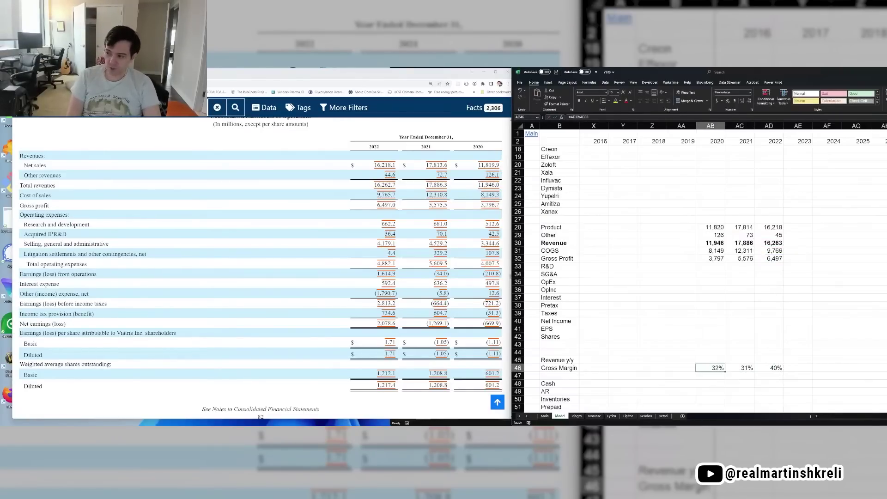
key(shift+Right)
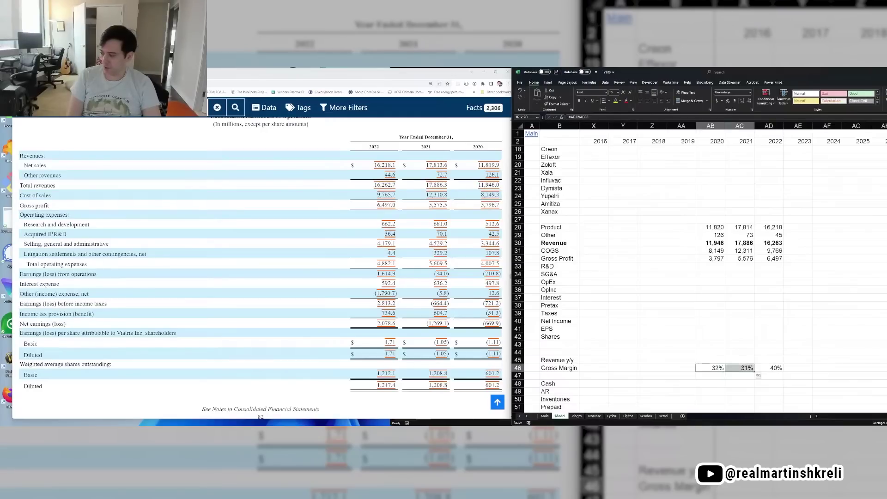
key(ctrl+b)
key(ctrl+b)
key(ctrl+b)
key(ctrl+b)
key(Right)
key(Right)
key(ctrl+b)
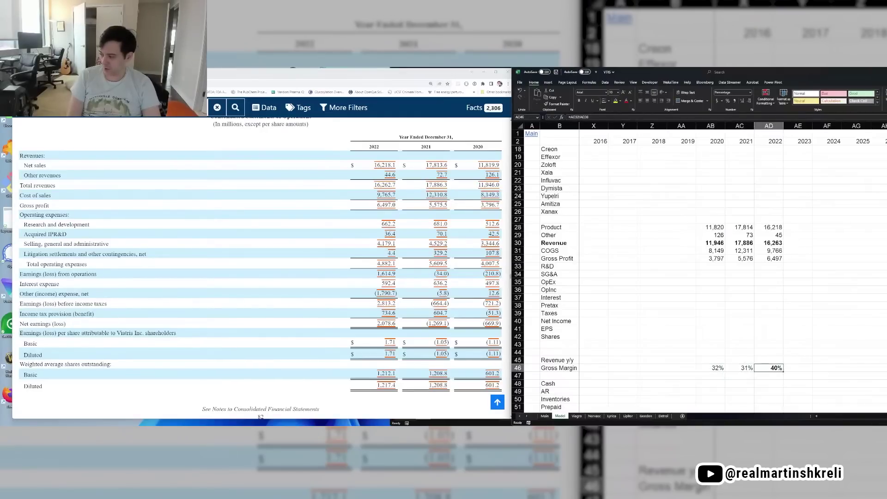
key(Left)
key(Left)
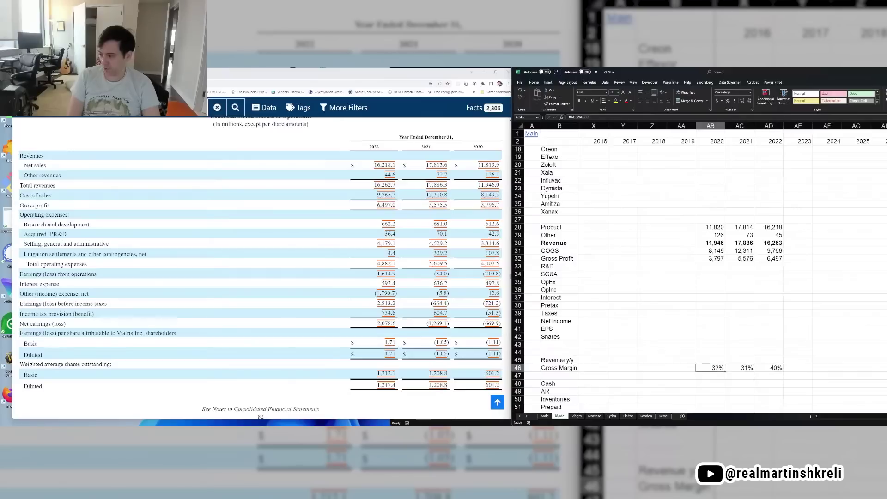
- Calculate the 2021 Revenue y/y growth in AC45 as 2021 Revenue divided by 2020 Revenue, minus 1
ctrl+scroll(749, 257, up, 2)
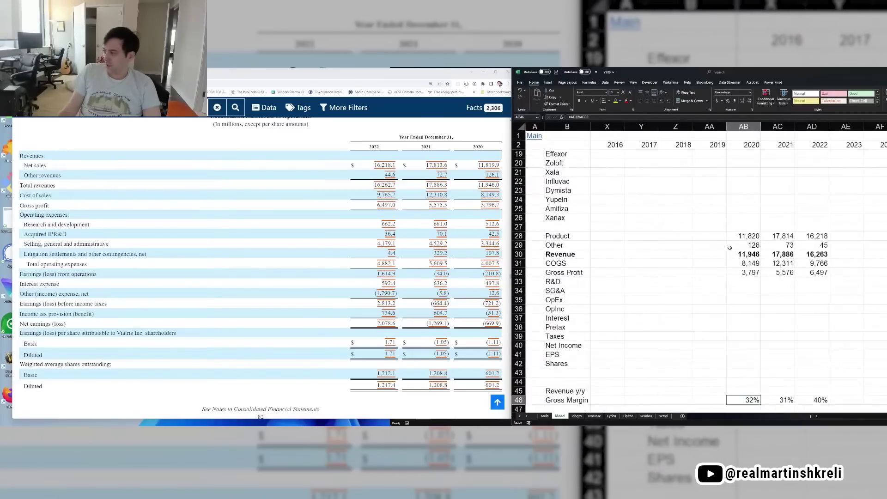
scroll(745, 225, down, 2)
click(745, 225)
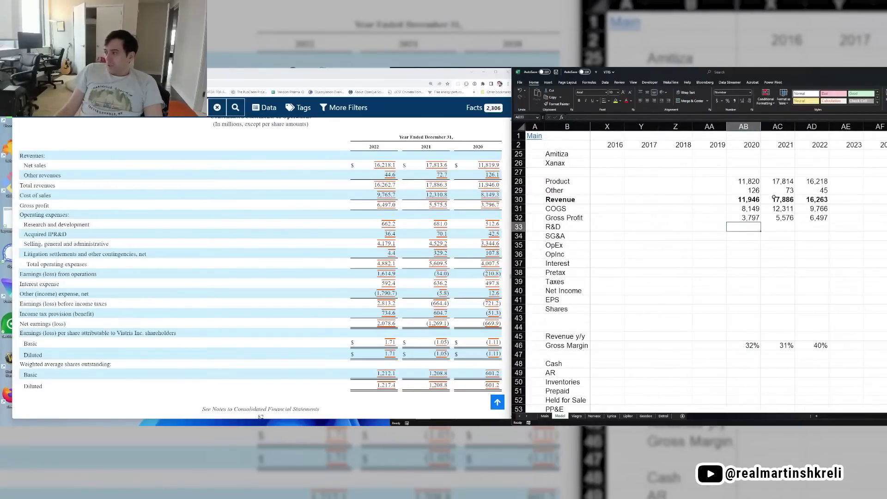
drag(774, 198, 750, 200)
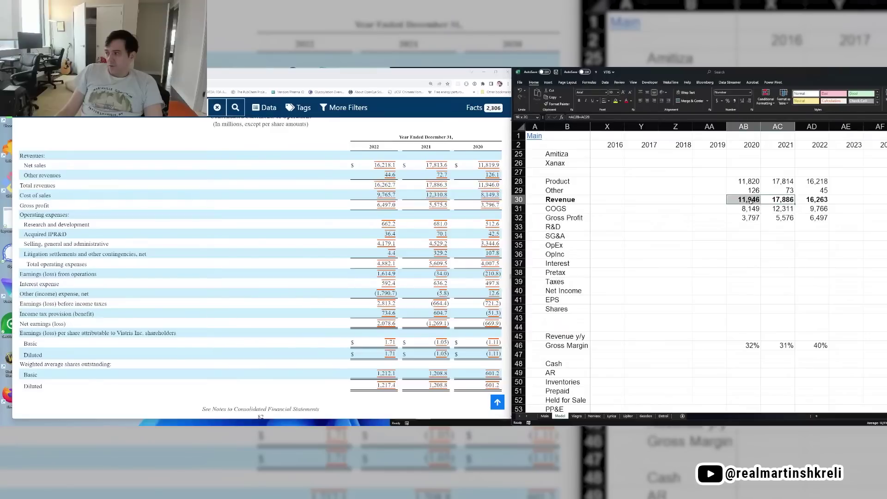
click(778, 336)
text(=)
key(ctrl+Up)
key(ctrl+Up)
key(Down)
key(Down)
text(/)
key(ctrl+Up)
key(Up)
key(Up)
key(Left)
text(-1)
key(ctrl+Return)
- Format the 2021 Revenue y/y growth as a percentage and copy it to 2022
key(ctrl+shift+5)
key(ctrl+c)
key(shift+Right)
key(ctrl+v)
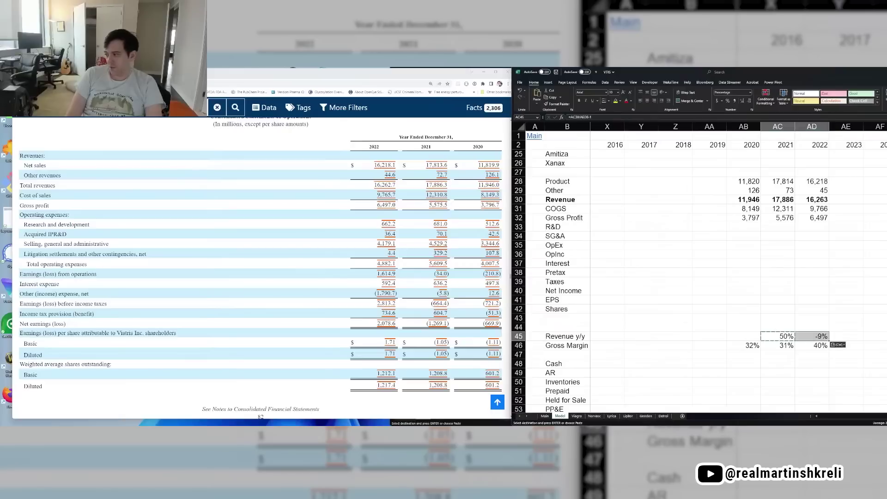
key(Escape)
- Enter the R&D expense for 2020, 2021 and 2022 as 512.6, 681 and 662.2
key(ctrl+Up)
key(ctrl+Up)
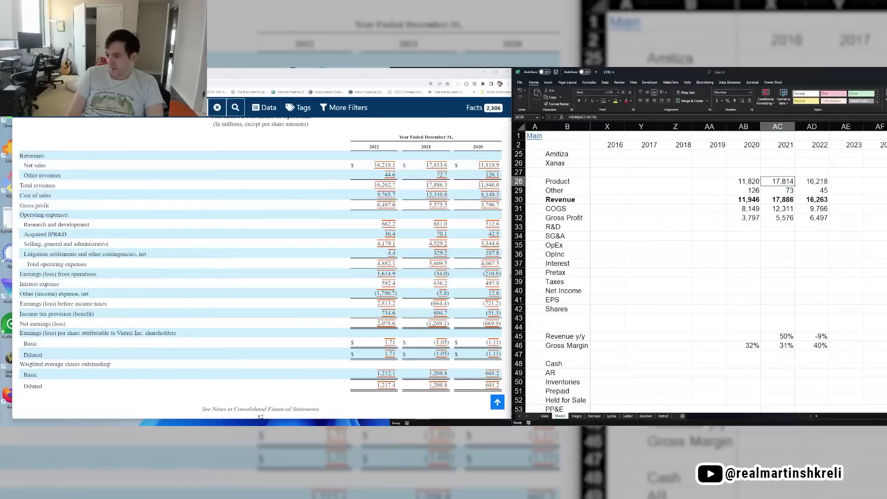
key(Down)
key(Down)
key(Down)
key(Down)
key(Down)
key(Right)
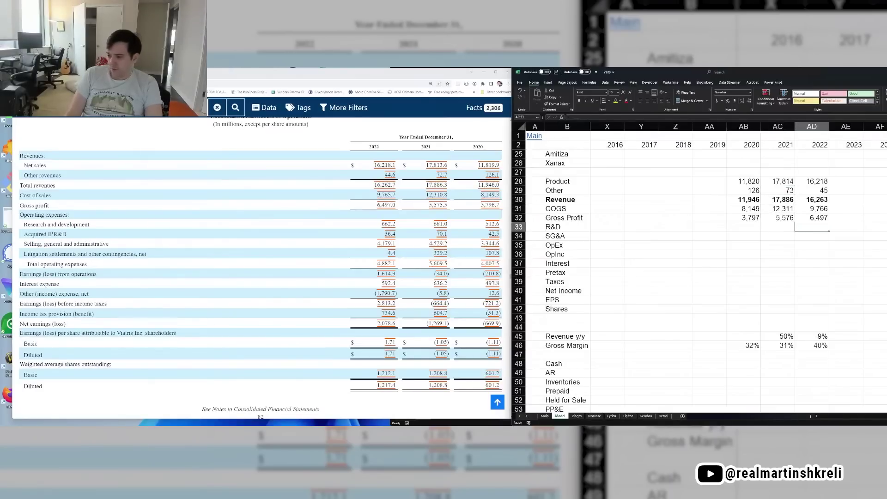
key(Left)
key(Left)
text(512.6)
key(Tab)
text(681)
key(Tab)
text(662.)
text(2)
key(Return)
- Enter the SG&A expense for 2020, 2021 and 2022 from the 10-K: 3,344.6, 4,529.2 and 4,179.1
key(Up)
key(Right)
key(Right)
key(Left)
key(Left)
key(Down)
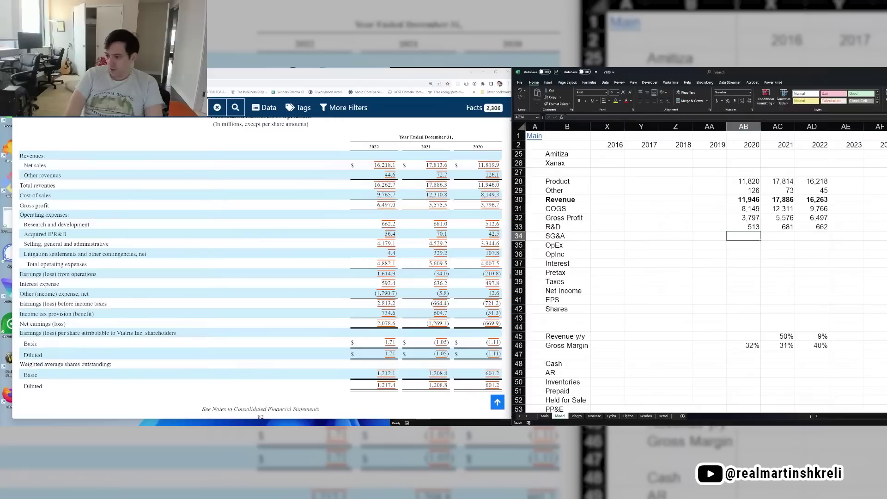
text(3344)
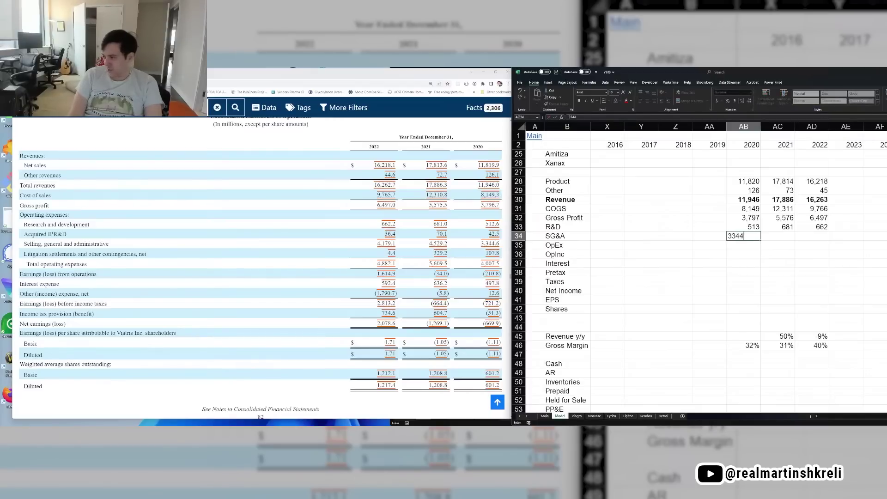
text(.6)
key(Tab)
text(4)
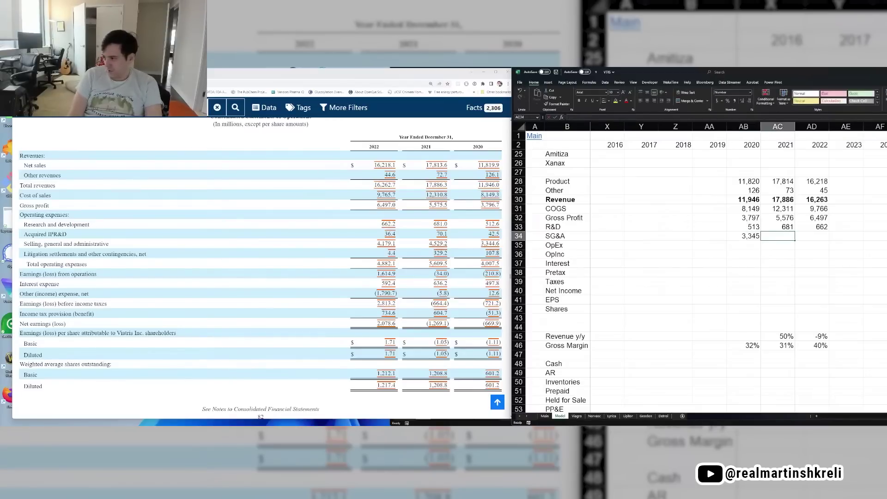
key(Tab)
text(41)
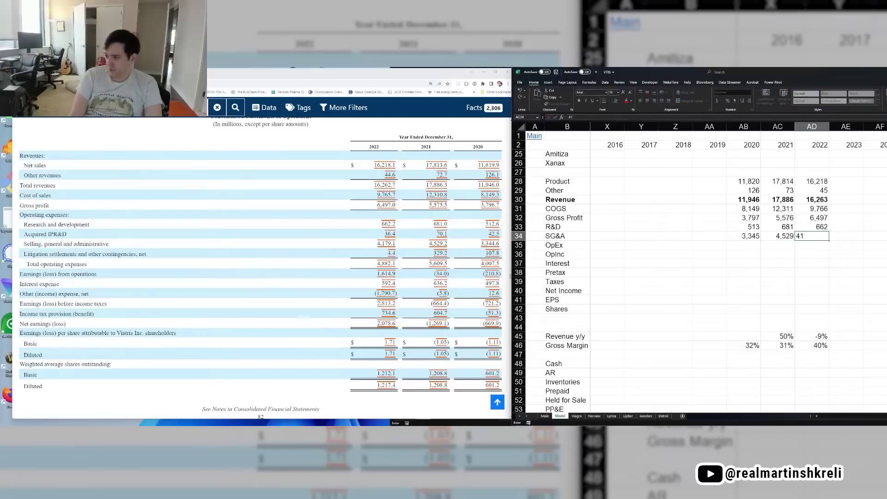
key(Return)
- Calculate the 2020 OpEx in AB35 as R&D plus SG&A
text(=)
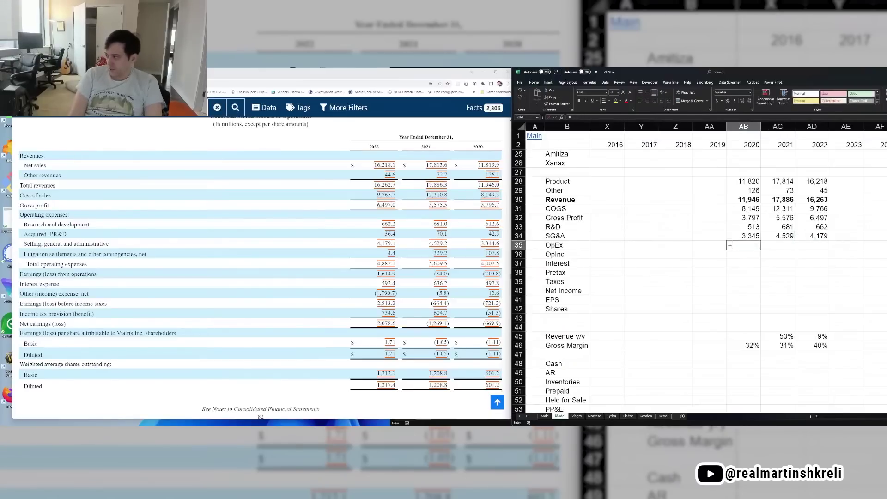
key(Up)
key(Up)
text(+)
key(Up)
key(Return)
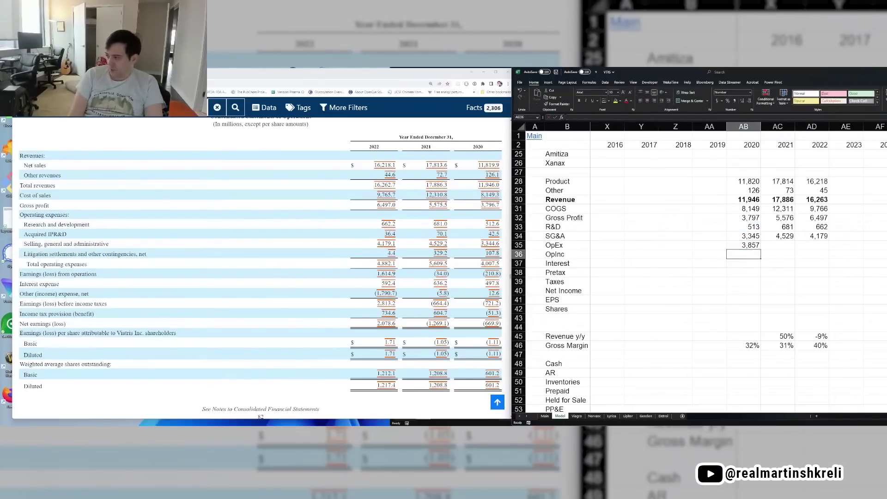
- Calculate the 2020 OpInc in AB36 as Gross Profit minus OpEx
text(=)
key(Up)
key(Up)
key(Up)
key(Up)
text(-)
key(Up)
key(Return)
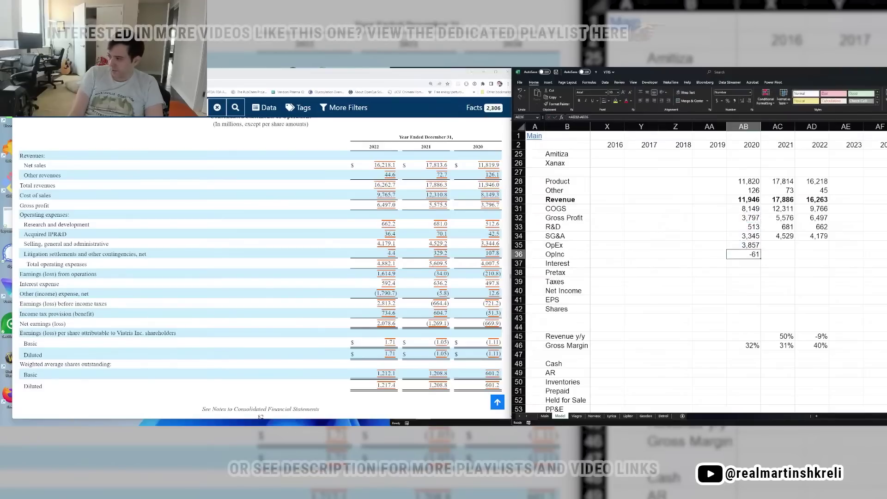
- Copy the 2020 OpEx and OpInc formulas to 2021 and 2022
key(Up)
key(shift+Up)
key(ctrl+c)
key(shift+Right)
key(shift+Right)
key(ctrl+v)
key(Escape)
key(Down)
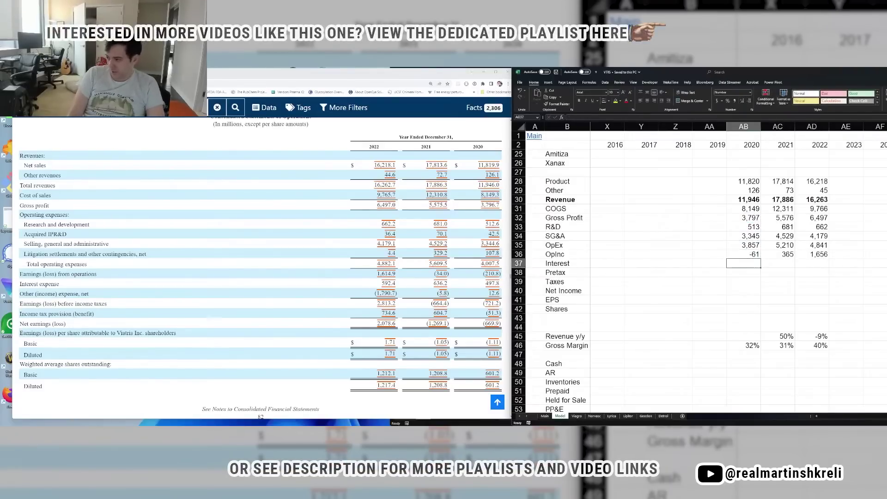
- Enter Interest for 2020, 2021 and 2022 as -497.8, -636.2 and -592.4
text(-497.8)
key(Tab)
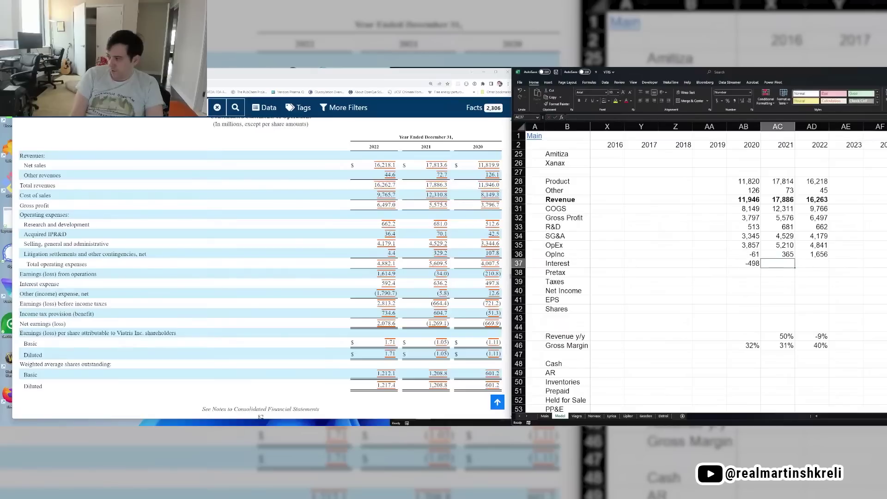
text(-636.2)
key(Tab)
text(-592.4)
key(Return)
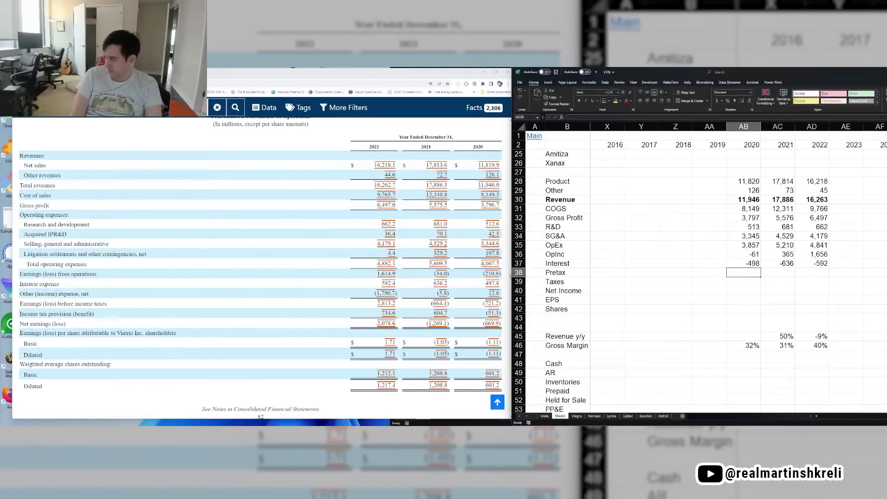
- Calculate Pretax as OpInc plus Interest for 2020 through 2022 and save the workbook
text(=)
key(Up)
key(Up)
text(+)
key(Up)
key(ctrl+Return)
key(shift+Right)
key(shift+Right)
key(ctrl+r)
key(Down)
key(ctrl+s)
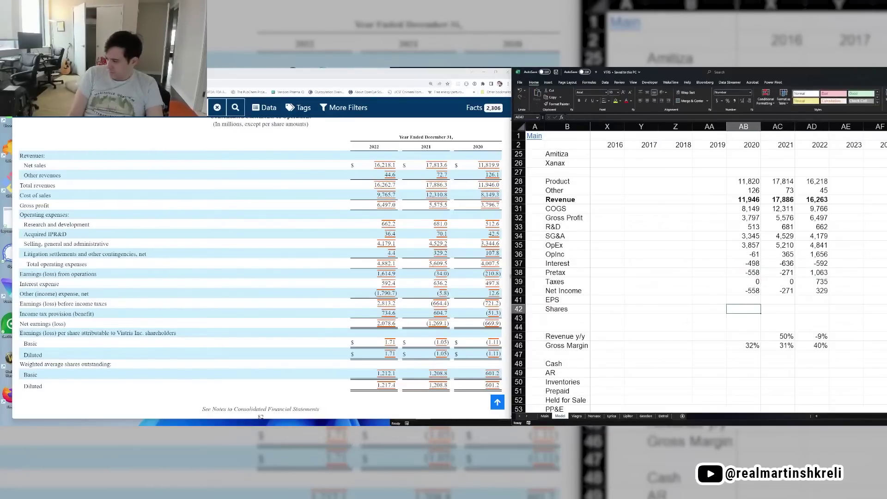
- Enter the diluted share counts for 2020, 2021 and 2022 as 601.2, 1208.8 and 1217.4 in the Shares row
text(601.2)
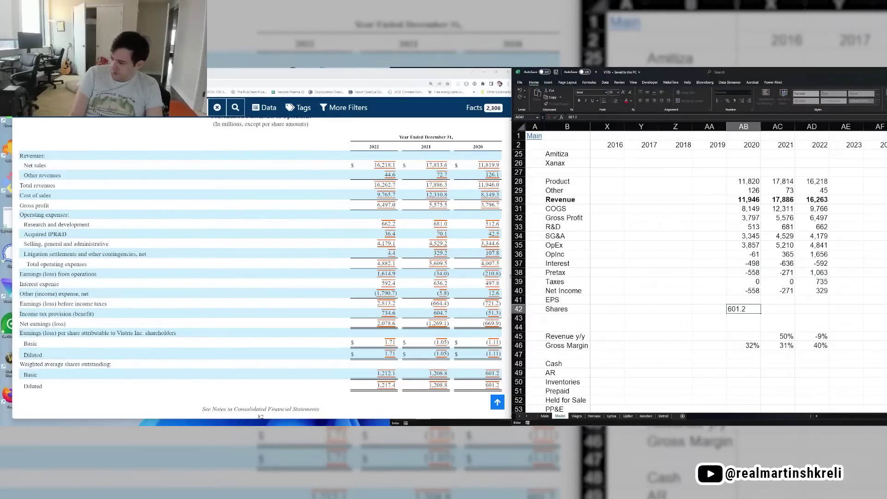
key(Tab)
text(1208.)
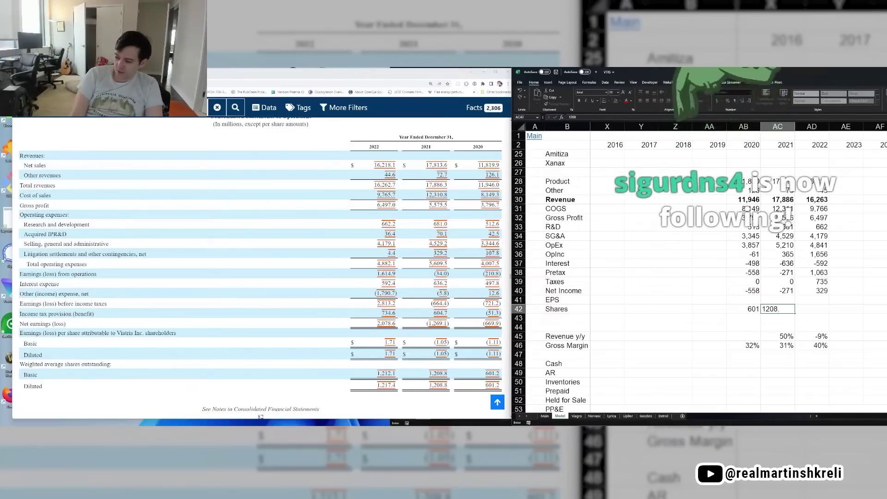
text(8)
key(Tab)
text(1217.4)
key(Return)
- Calculate the 2020 EPS in AB41 as Net Income divided by Shares
key(Up)
key(Up)
text(=)
- Copy the 2020 EPS formula to 2021 and 2022
key(Up)
text(/)
key(Down)
key(Return)
key(Up)
key(ctrl+c)
key(shift+Right)
key(shift+Right)
key(ctrl+v)
key(Down)
key(Escape)
key(Up)
key(Right)
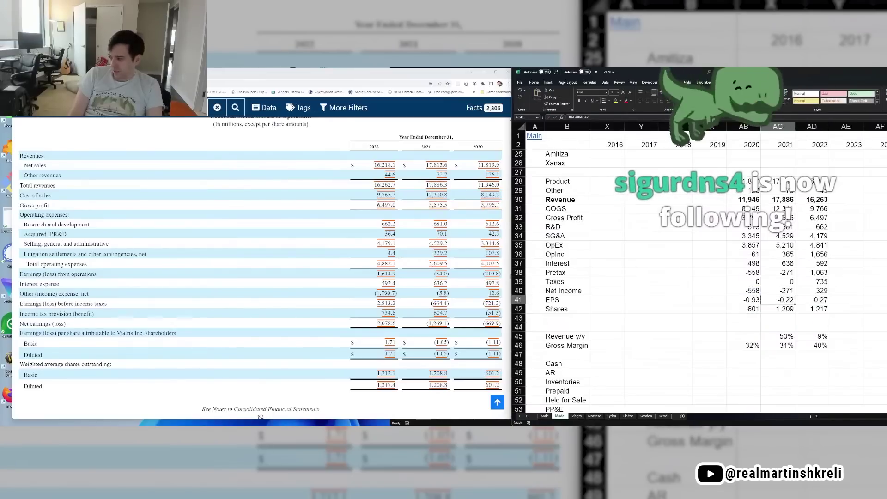
- Draw a vertical straight line along the boundary between the 2022 and 2023 columns
click(548, 82)
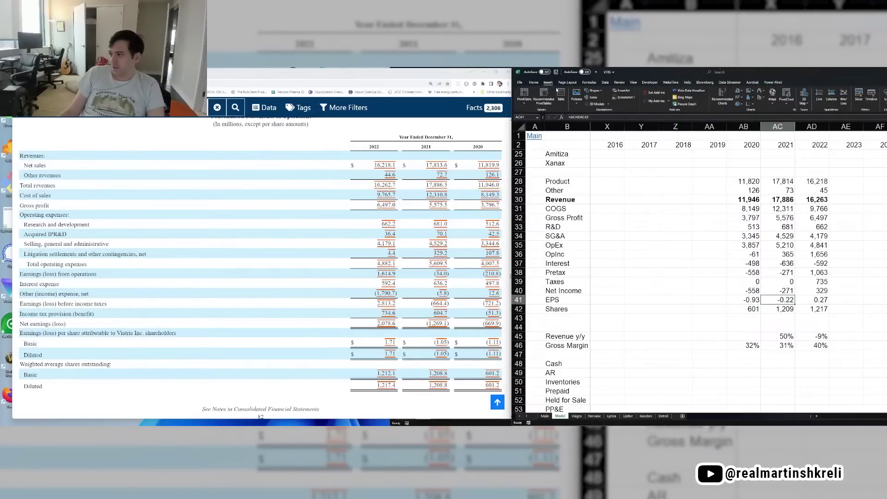
click(593, 90)
click(591, 108)
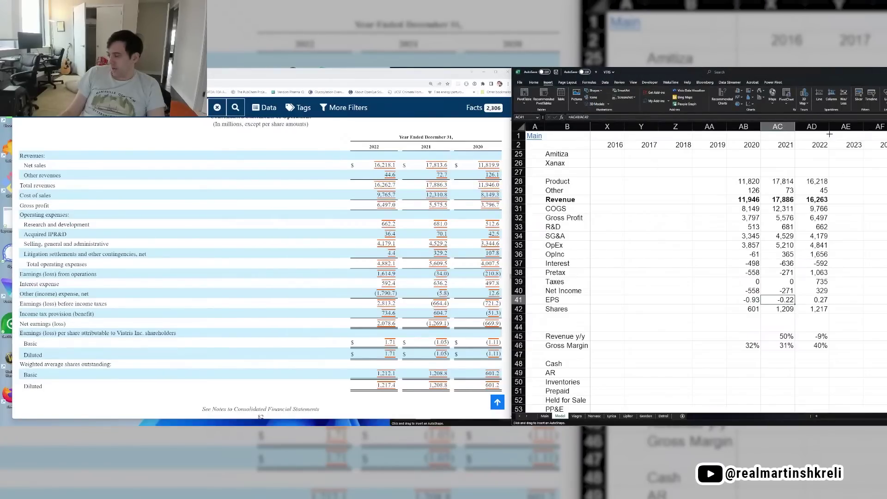
key(Escape)
click(811, 199)
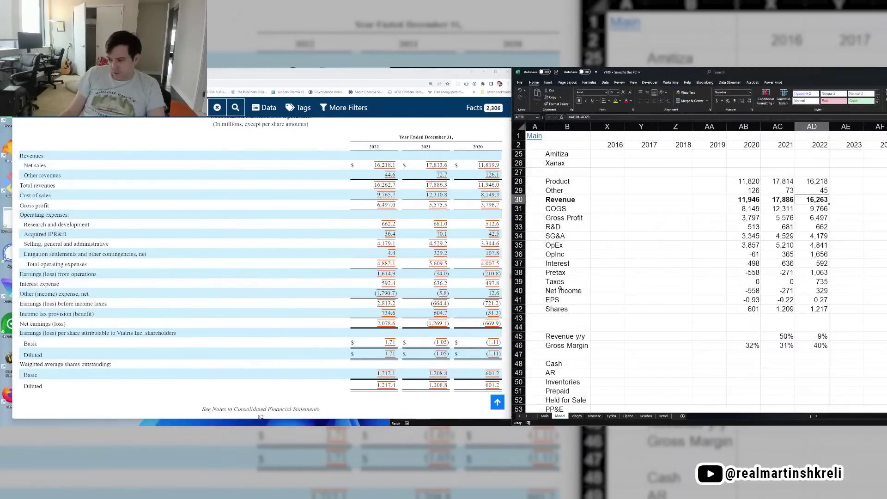
- Find the Consolidated Balance Sheets in the Viatris 10-K in the browser
scroll(437, 294, down, 15)
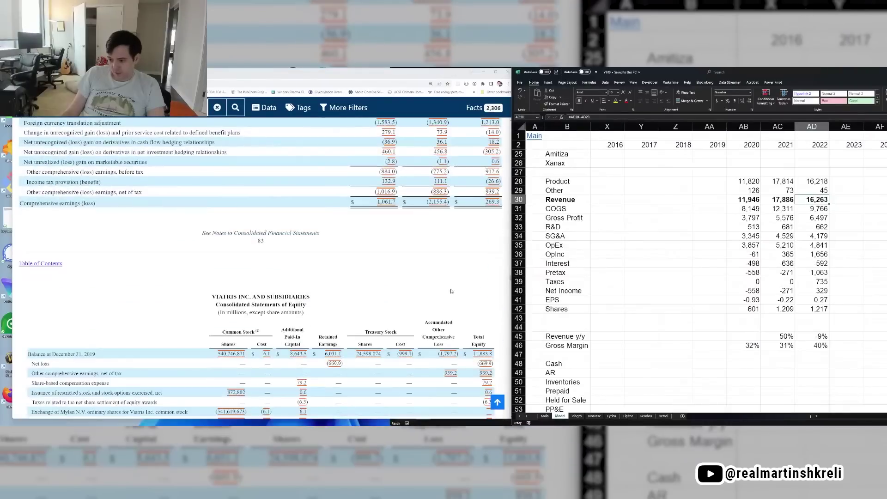
scroll(437, 293, down, 10)
scroll(296, 254, up, 12)
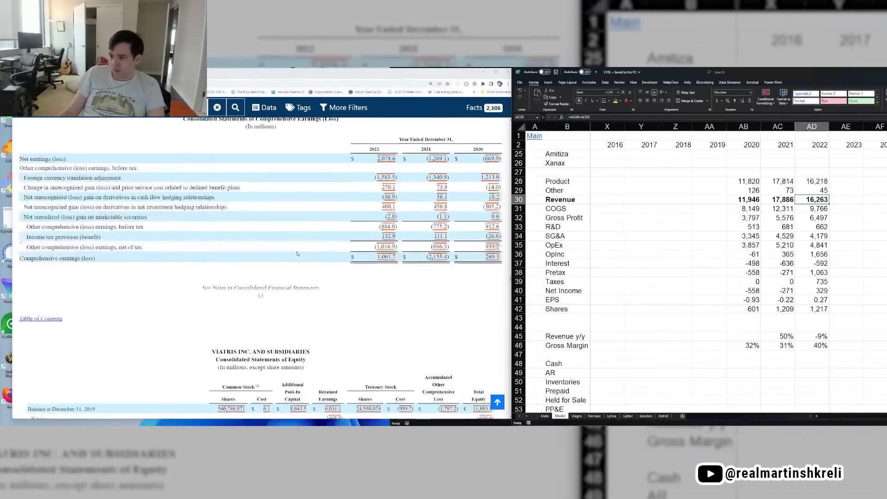
scroll(296, 254, up, 15)
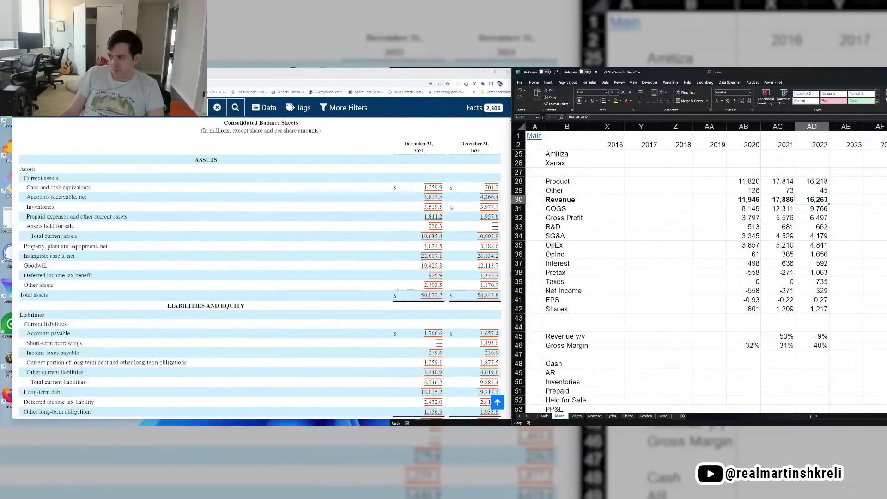
click(744, 227)
drag(743, 172, 847, 342)
click(686, 183)
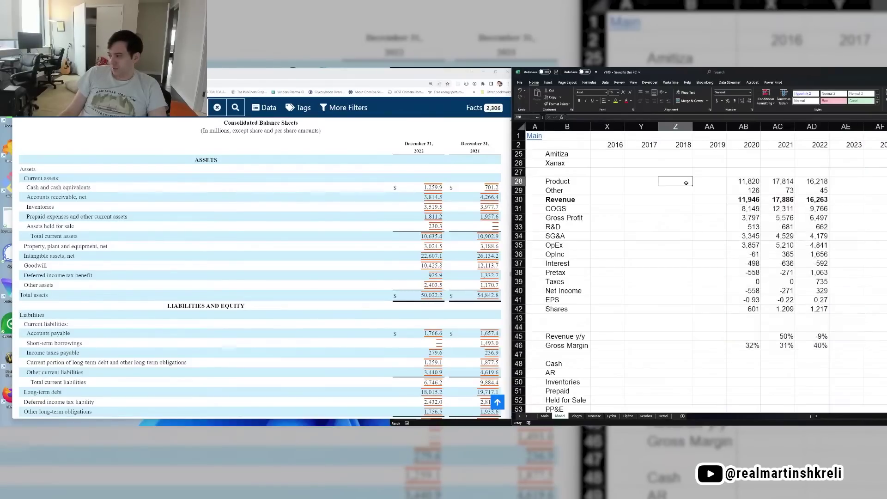
- Try bold formatting on the whole Net Income row
click(818, 200)
click(573, 291)
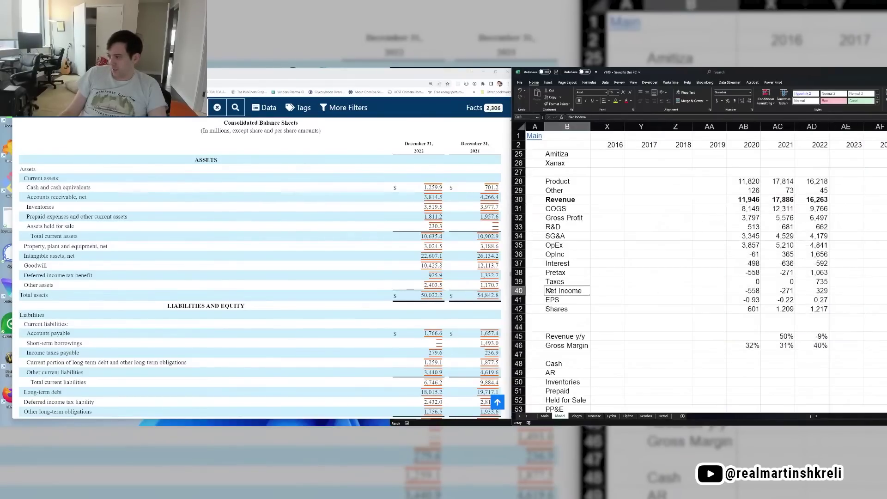
click(822, 289)
key(shift+space)
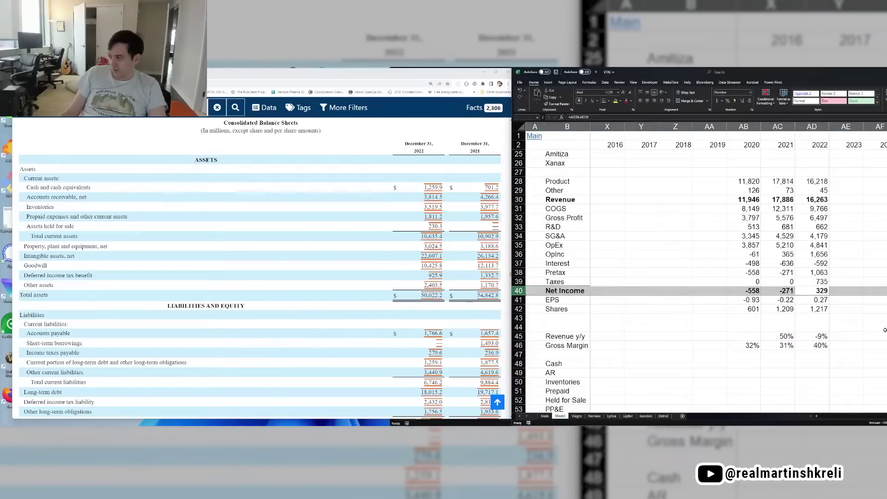
click(752, 365)
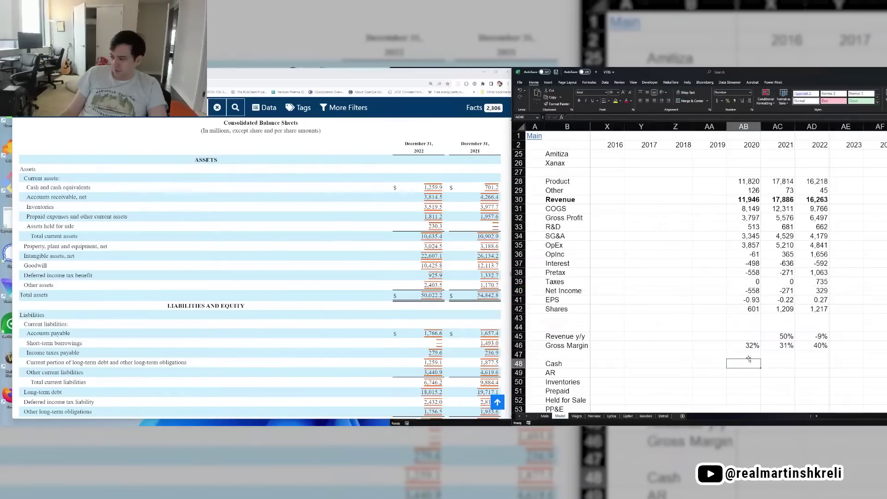
click(798, 196)
key(Down)
key(Down)
key(Down)
key(Down)
key(Down)
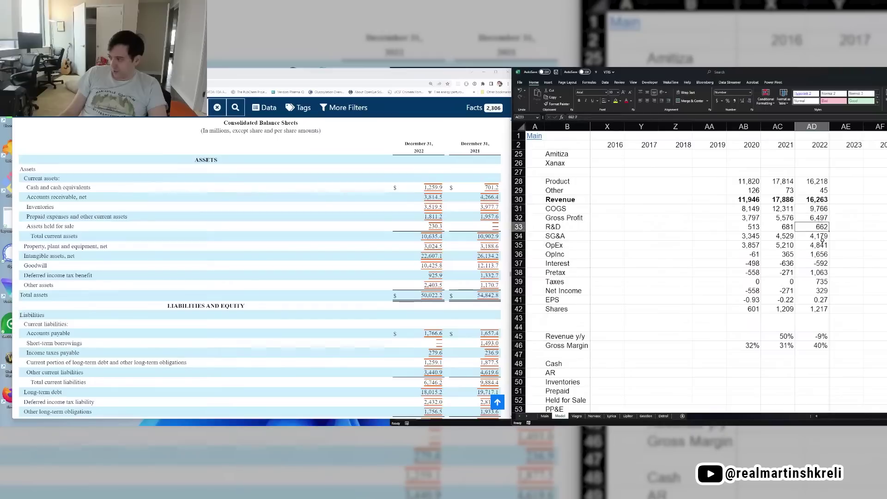
key(shift+Right)
drag(756, 236, 817, 227)
drag(813, 290, 722, 289)
click(730, 325)
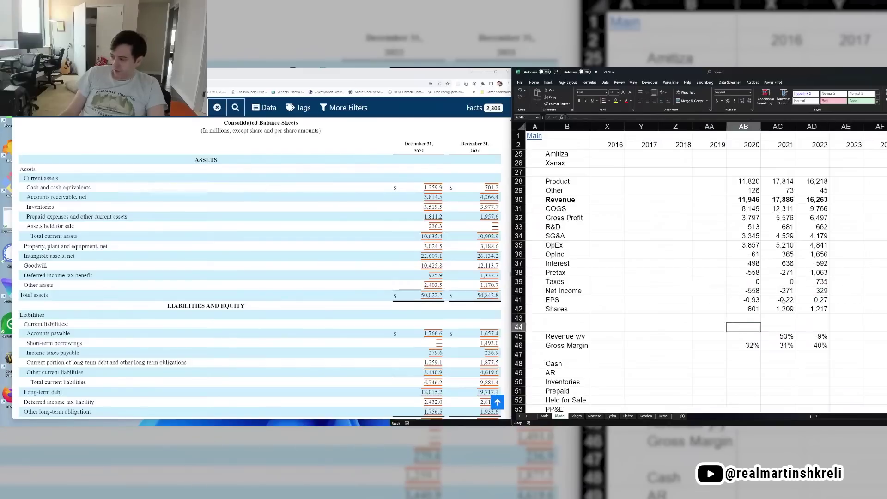
- Enter the 2022 Cash balance of 1259.9 in AD48
click(768, 363)
scroll(769, 363, down, 5)
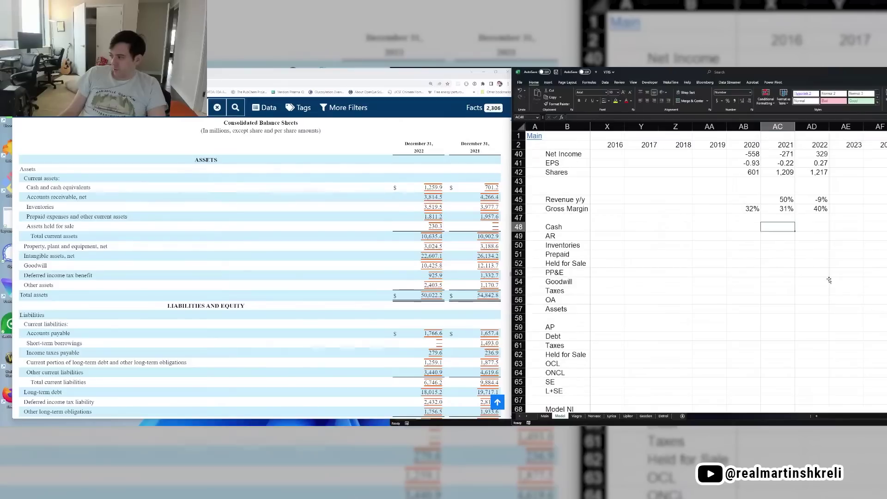
click(829, 280)
shift+click(831, 298)
click(828, 293)
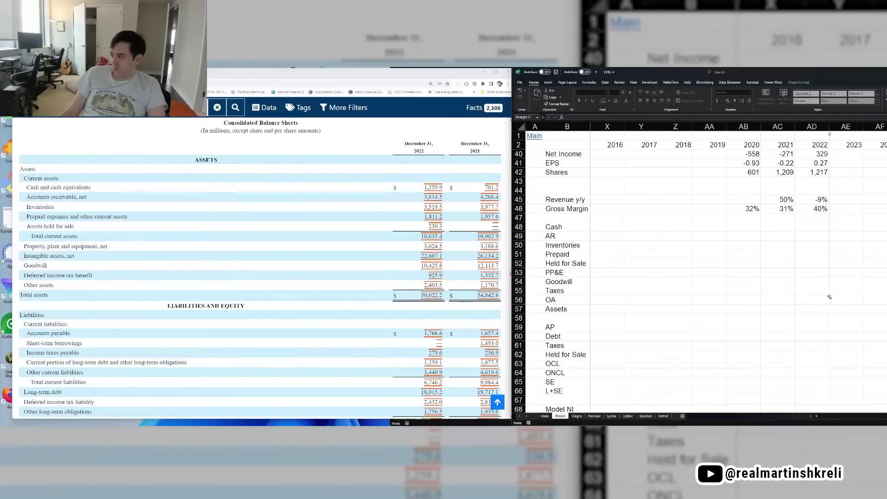
click(801, 236)
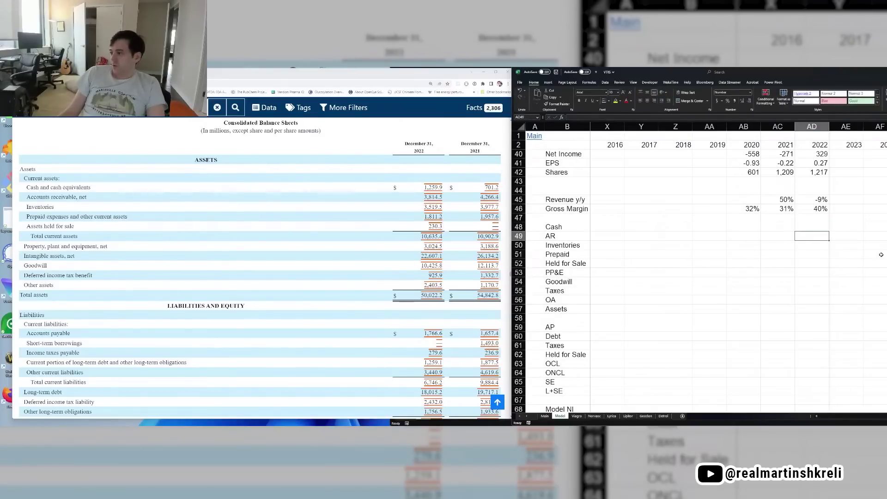
key(Up)
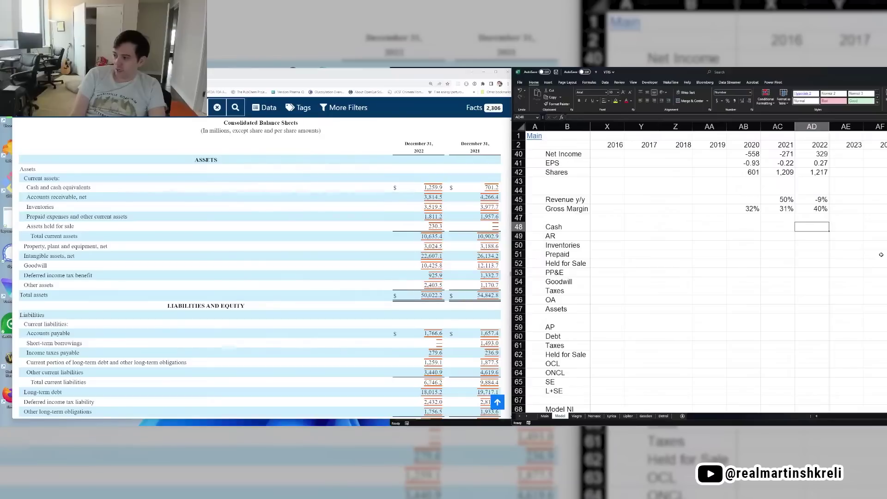
text(1259.9)
key(Return)
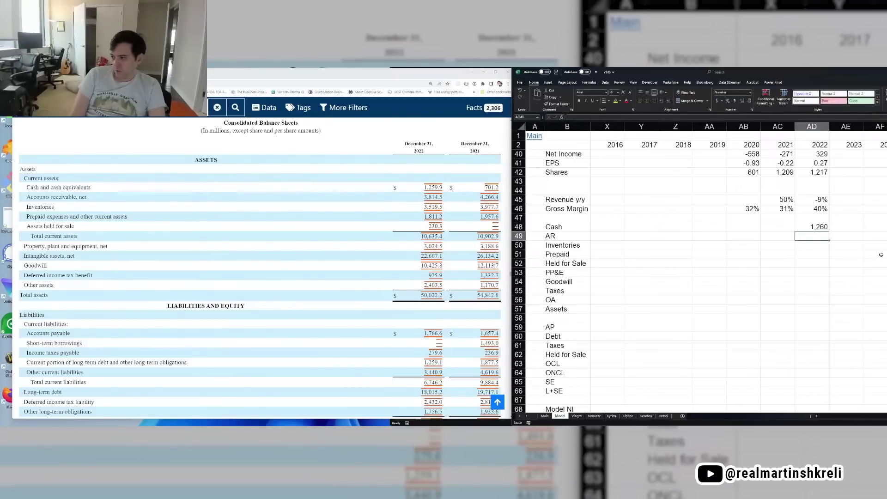
key(Up)
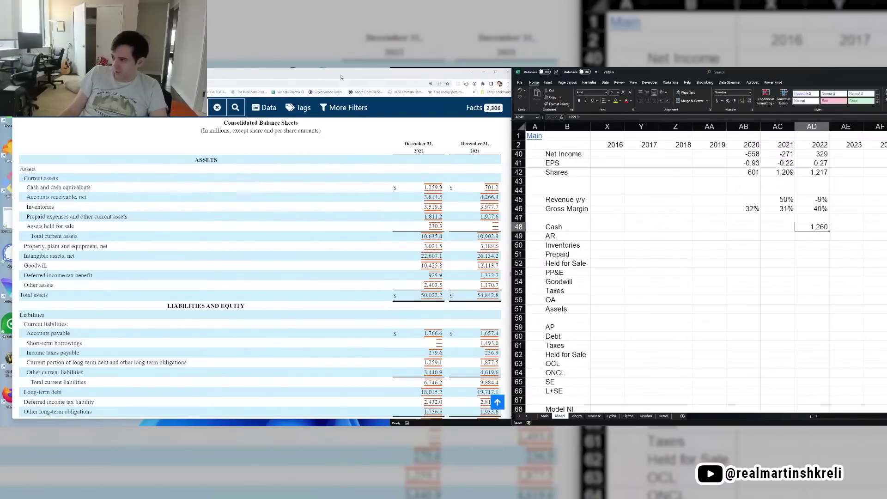
- Open the Windows Magnifier and highlight the enlarged Cash and cash equivalents label in the balance sheet
drag(340, 76, 816, 97)
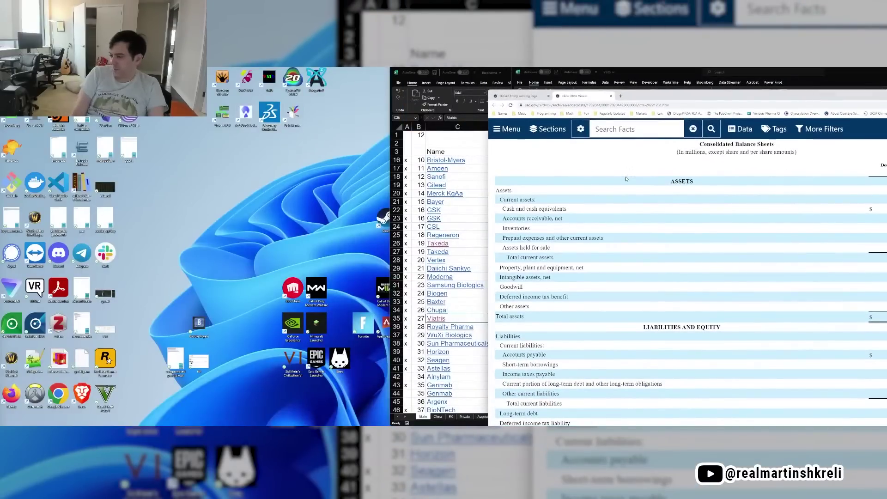
key(super)
text(mag)
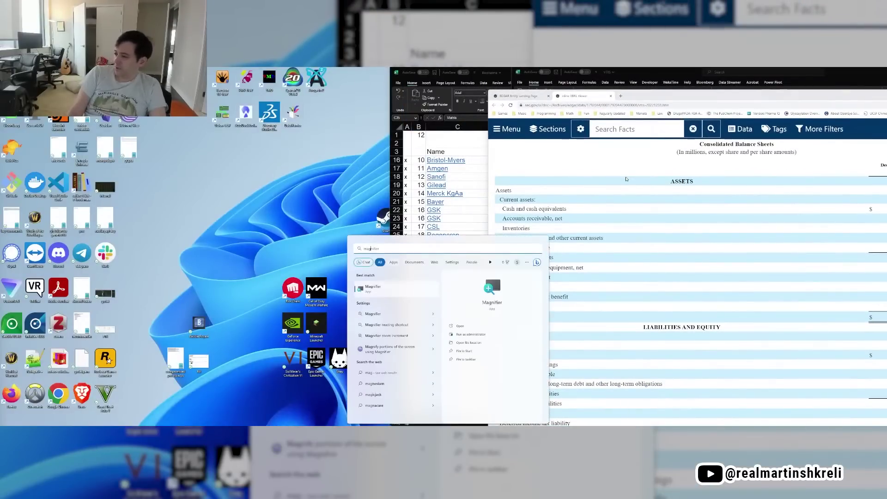
key(Return)
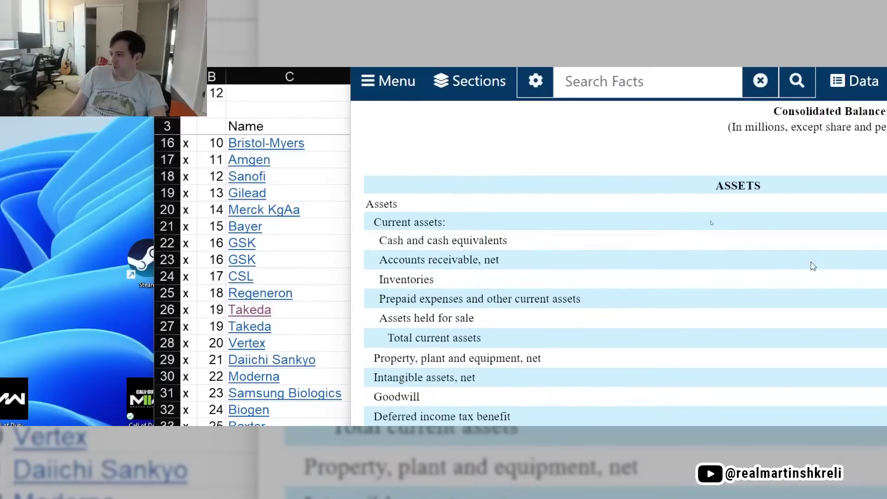
triple_click(531, 248)
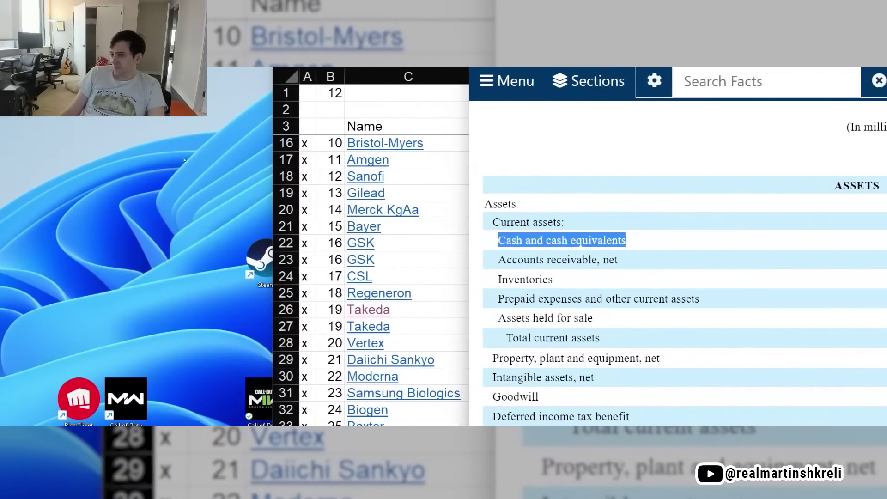
- Find the Magnifier window and return the screen magnification to normal size
click(184, 160)
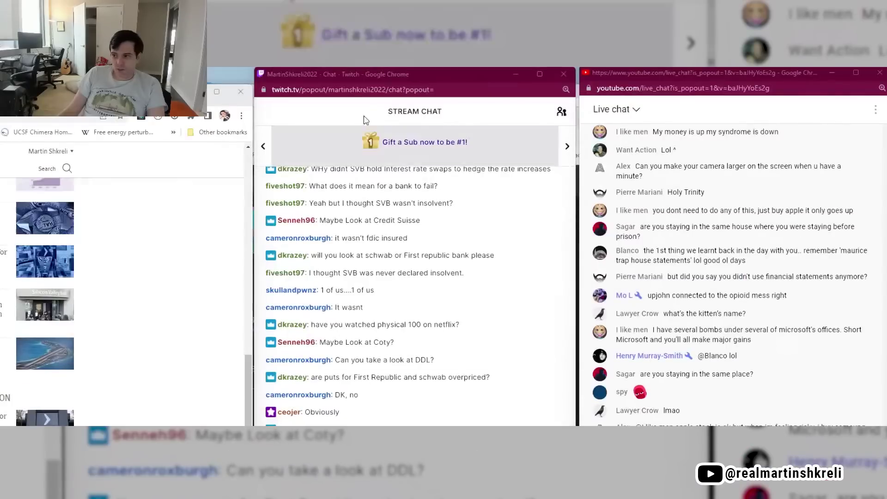
click(193, 91)
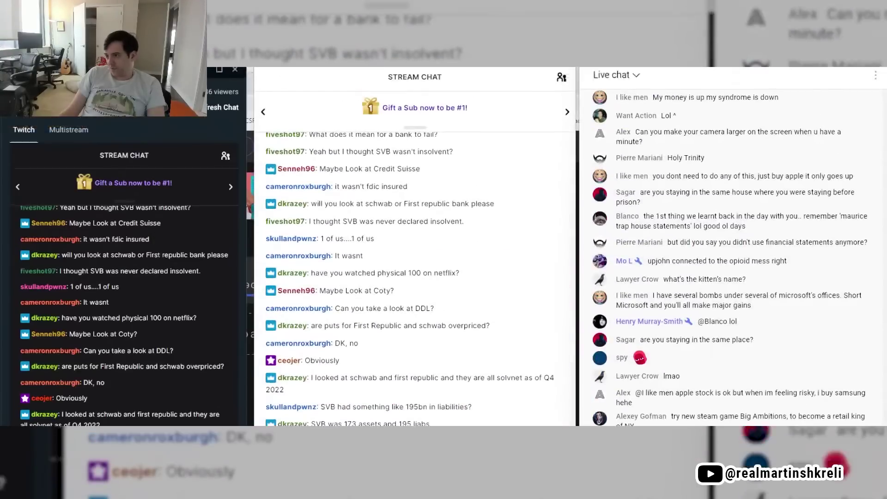
click(207, 107)
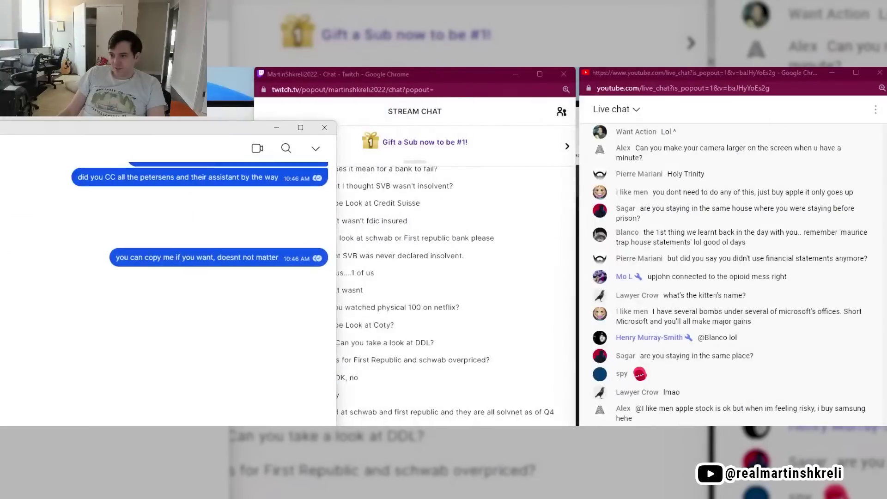
drag(139, 128, 0, 119)
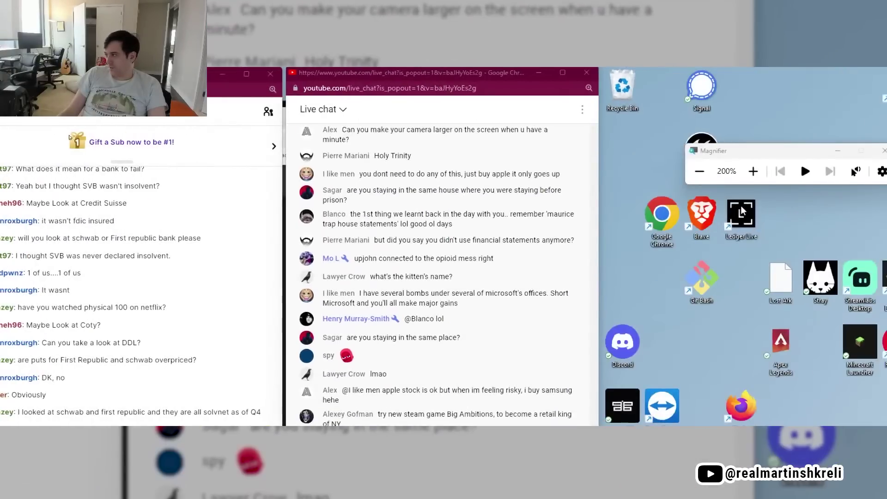
click(699, 171)
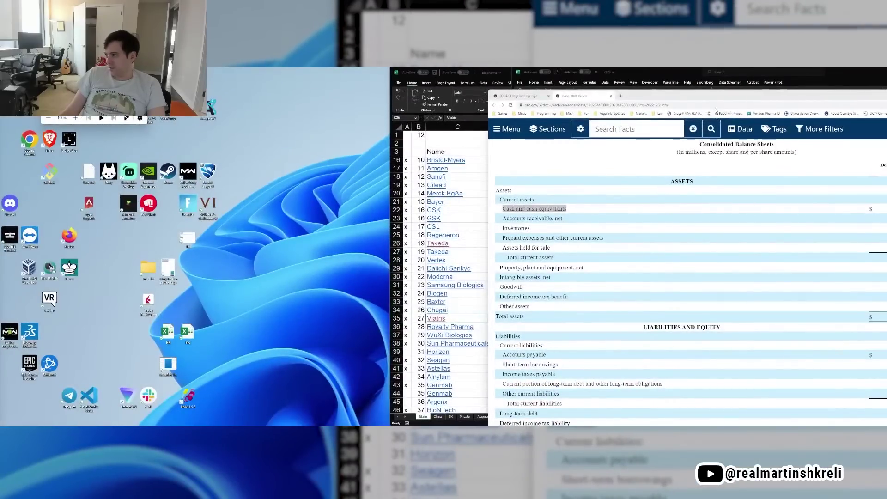
- Move the browser window partly behind the model workbook and highlight the Cash and cash equivalents row in the 10-K
drag(710, 97, 508, 95)
click(822, 227)
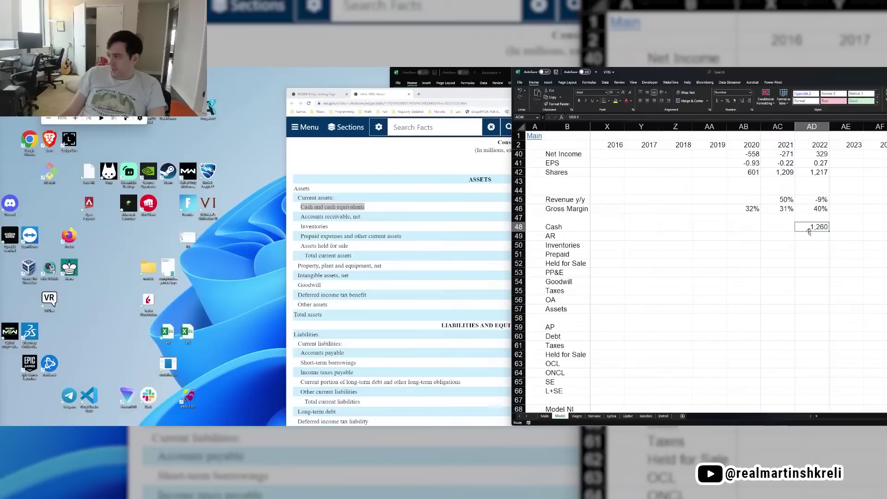
click(365, 193)
drag(301, 207, 737, 206)
click(872, 248)
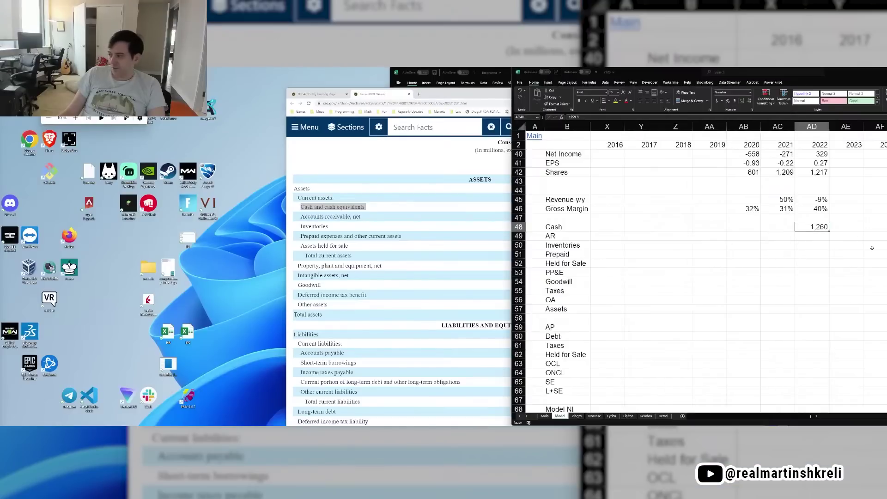
- Enter the 2022 accounts receivable of 3814.5 in AD49, reading it from the 10-K balance sheet
click(820, 241)
click(822, 236)
text(38)
key(alt+Tab)
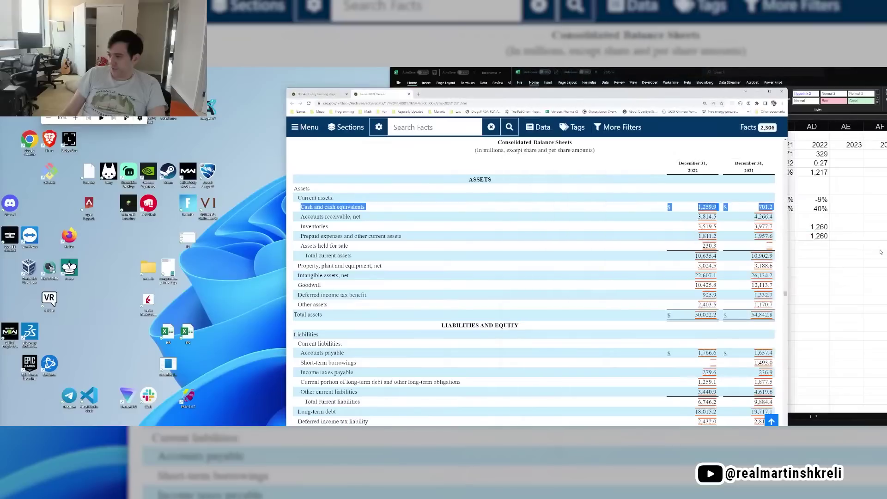
key(alt+Tab)
text(14.5)
key(Return)
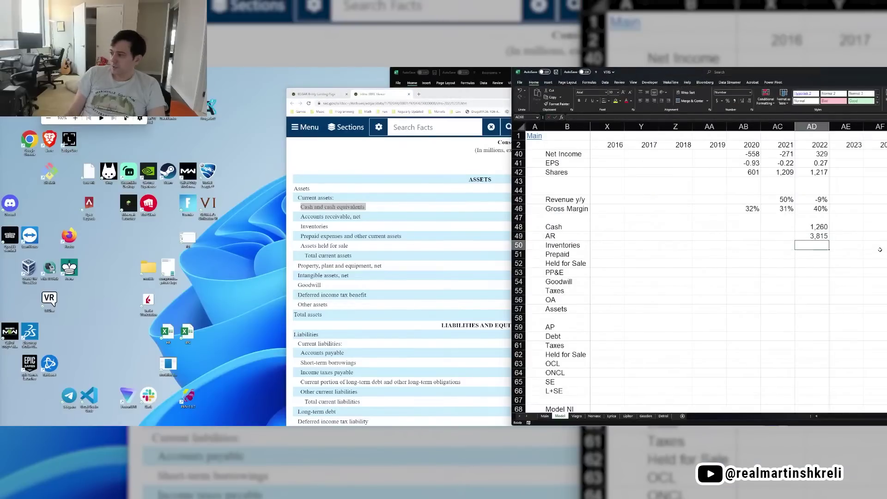
- Enter the 2022 inventories of 3519.5 from the 10-K in AD50 and save the workbook
scroll(832, 257, up, 1)
drag(793, 272, 780, 253)
click(763, 261)
click(766, 271)
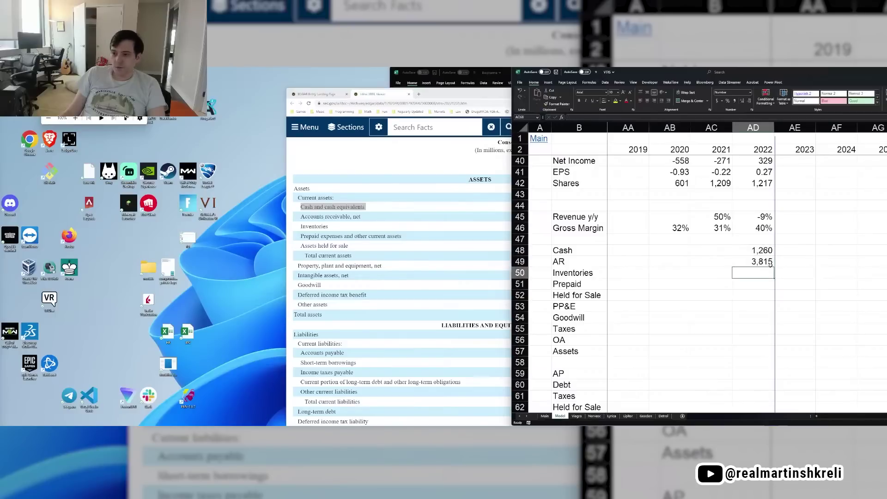
key(alt+Tab)
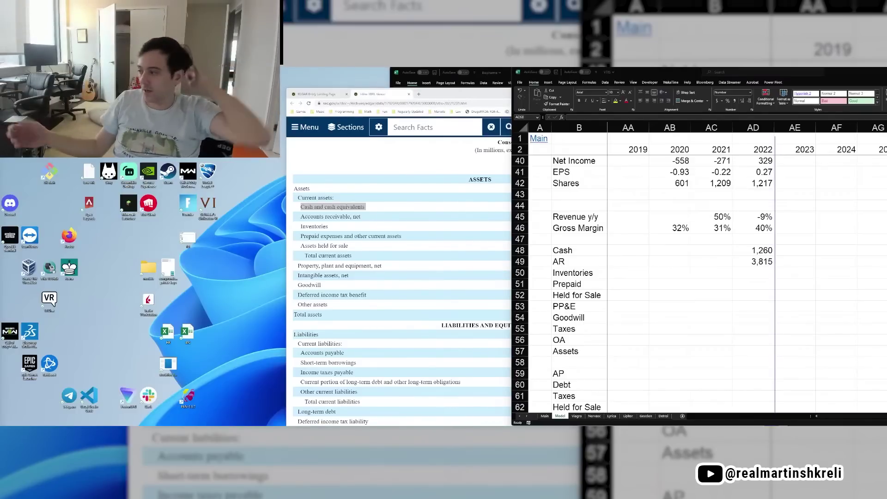
click(749, 273)
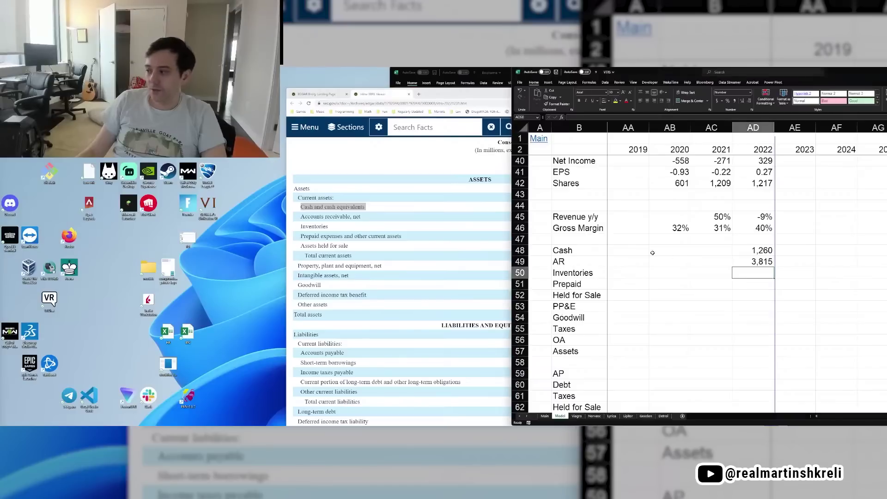
click(310, 218)
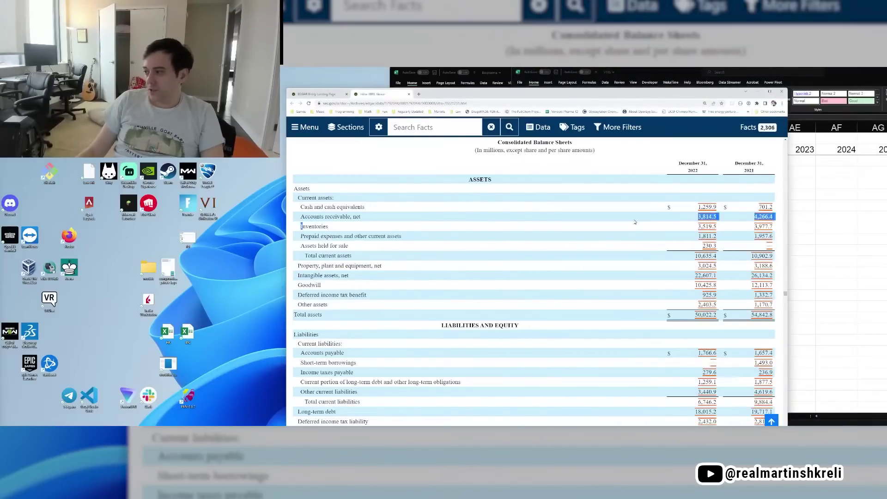
key(alt+Tab)
key(alt+Tab)
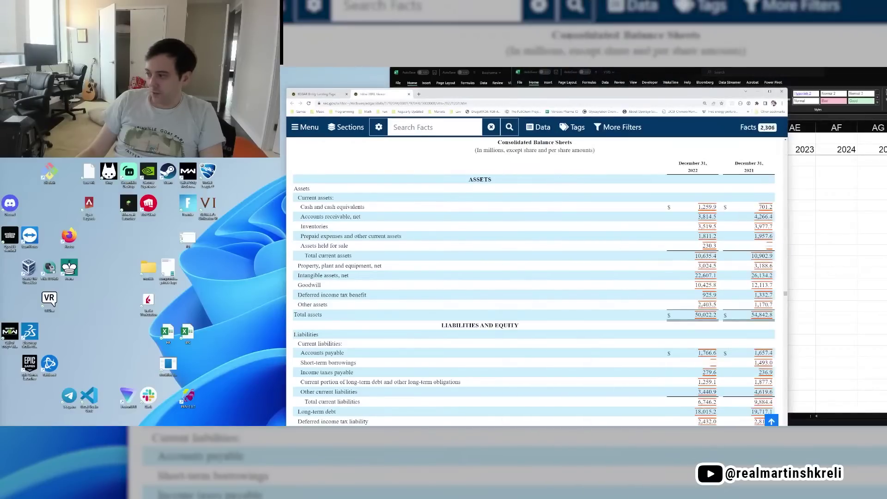
key(alt+Tab)
text(3519.5)
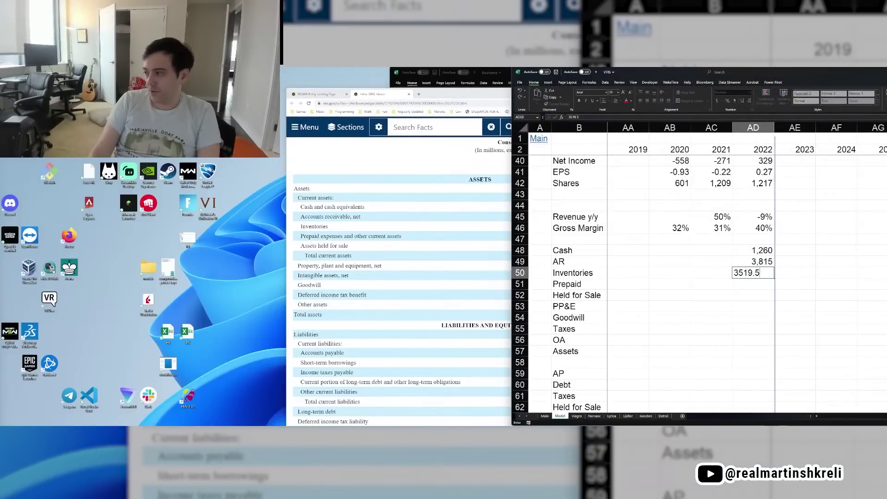
key(Return)
key(Up)
key(ctrl+s)
scroll(739, 277, left, 2)
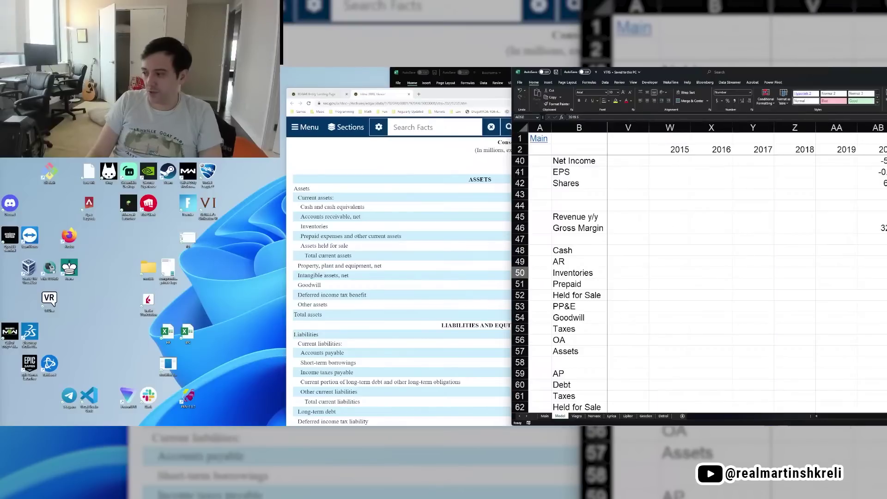
scroll(739, 277, right, 4)
scroll(739, 277, left, 1)
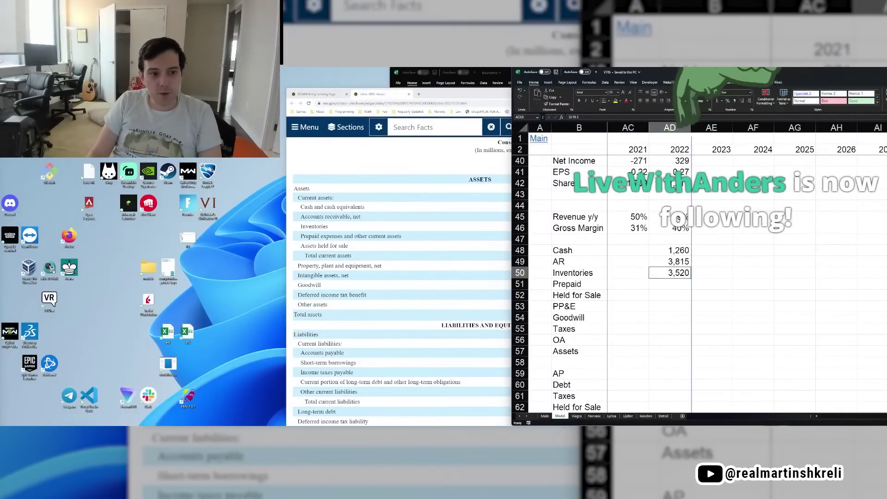
click(628, 272)
key(Right)
key(Left)
key(Left)
key(Right)
key(Right)
key(Right)
key(Right)
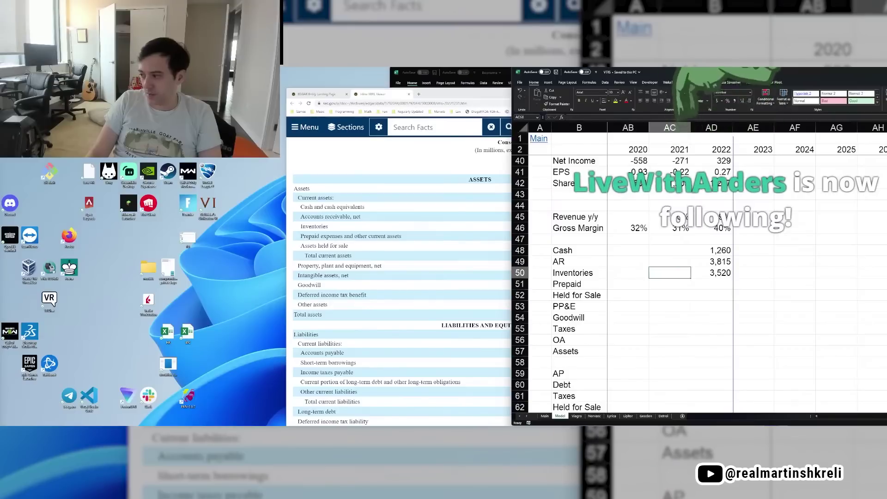
key(Left)
key(Left)
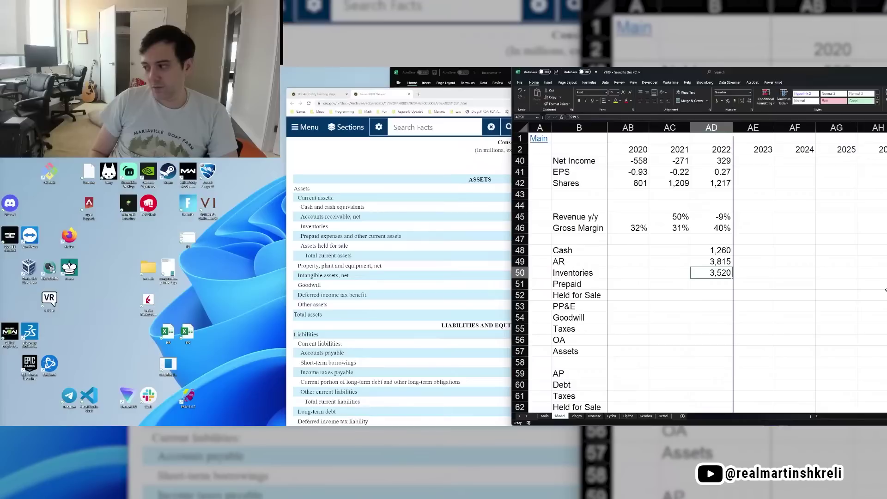
key(shift+Up)
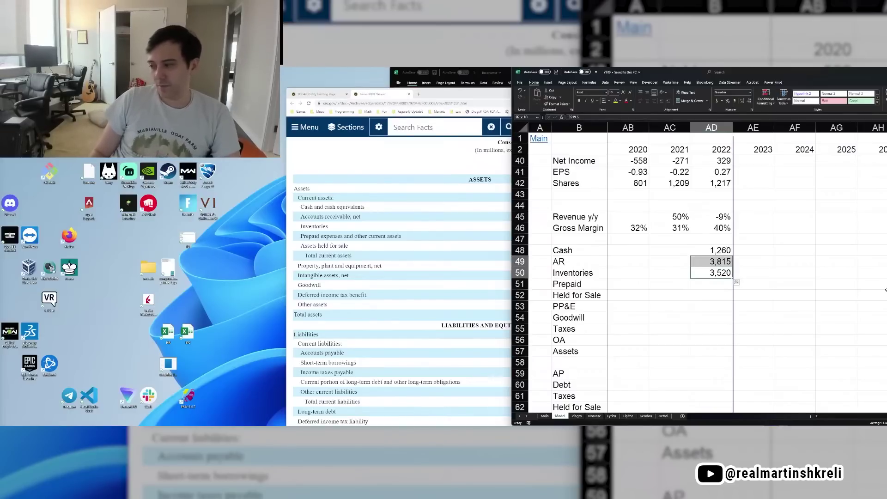
key(Up)
key(Up)
key(shift+Left)
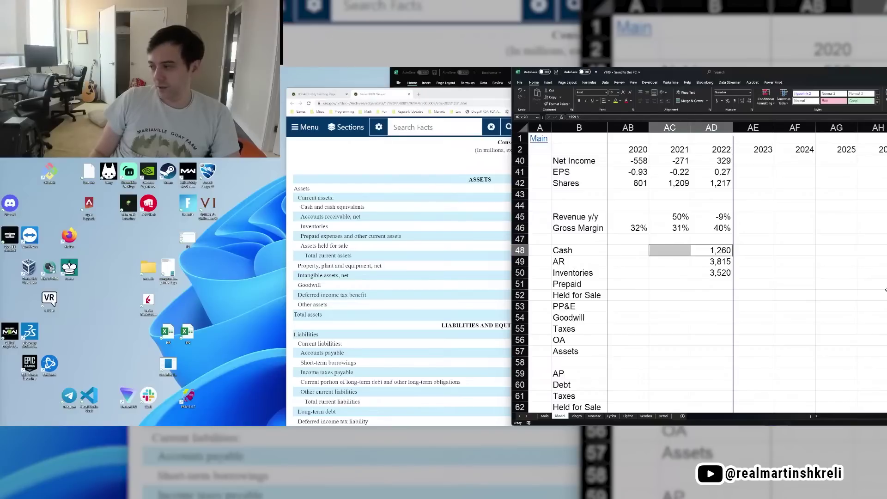
key(shift+Right)
key(shift+Right)
key(shift+Left)
key(shift+Right)
key(shift+Left)
key(Down)
key(Down)
key(Down)
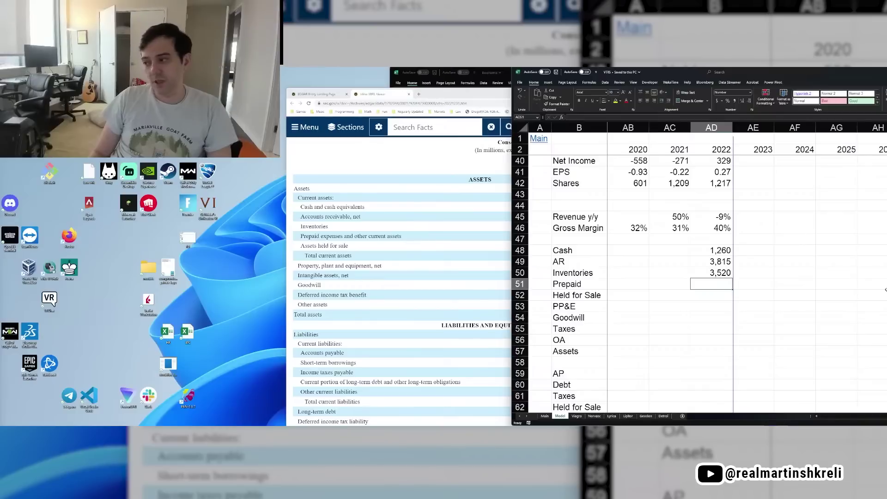
key(Up)
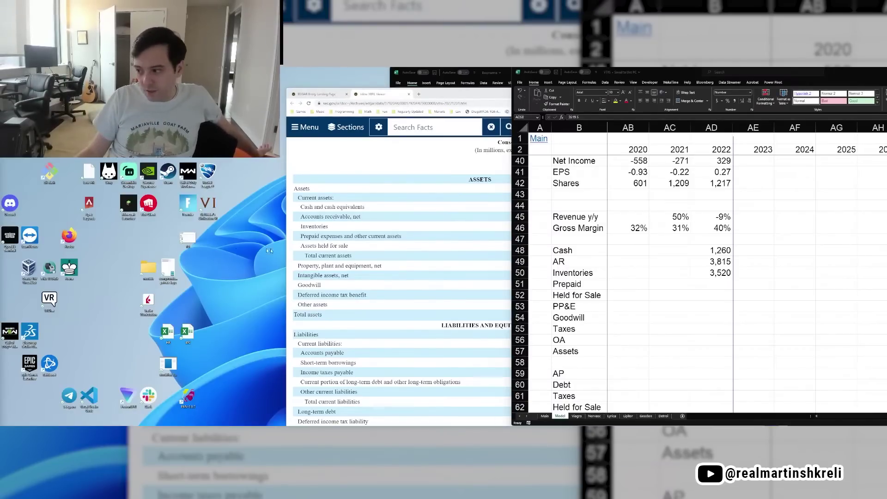
- Enter the 2022 prepaid expenses of 1811.2 from the 10-K in AD51
click(673, 292)
click(716, 286)
click(481, 253)
key(alt+Tab)
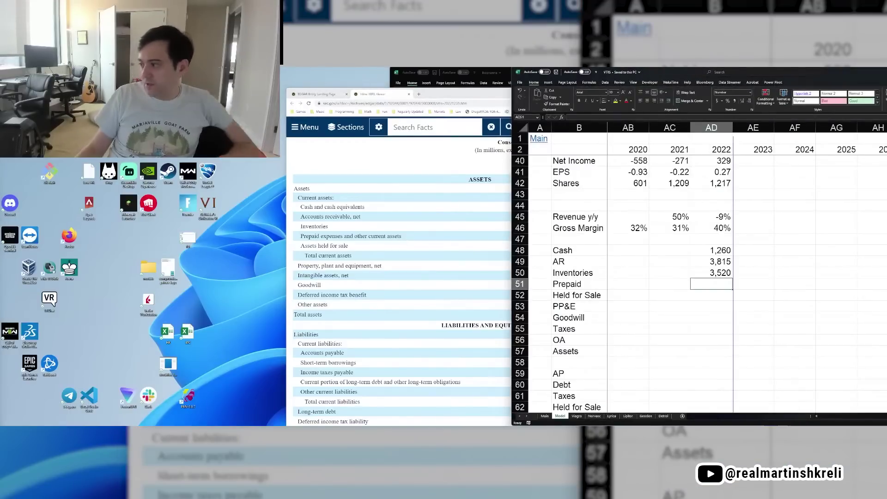
text(1,811)
key(alt+Tab)
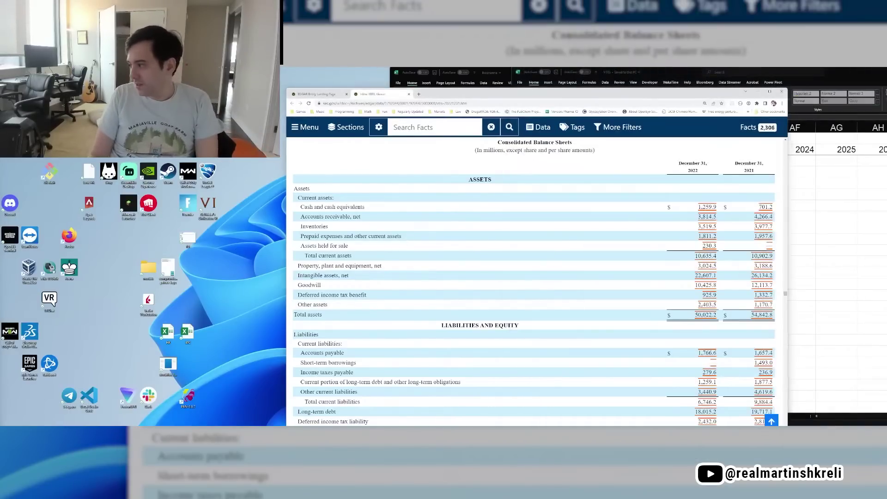
key(alt+Tab)
key(Return)
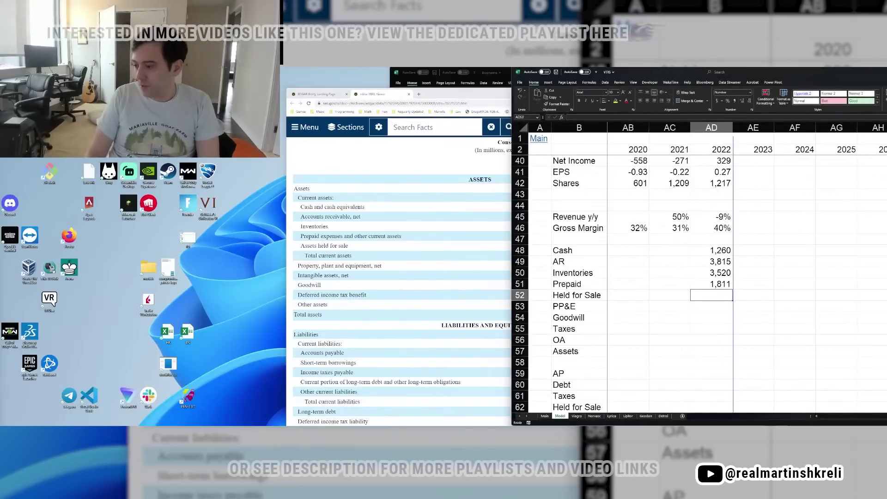
key(Up)
key(shift+Home)
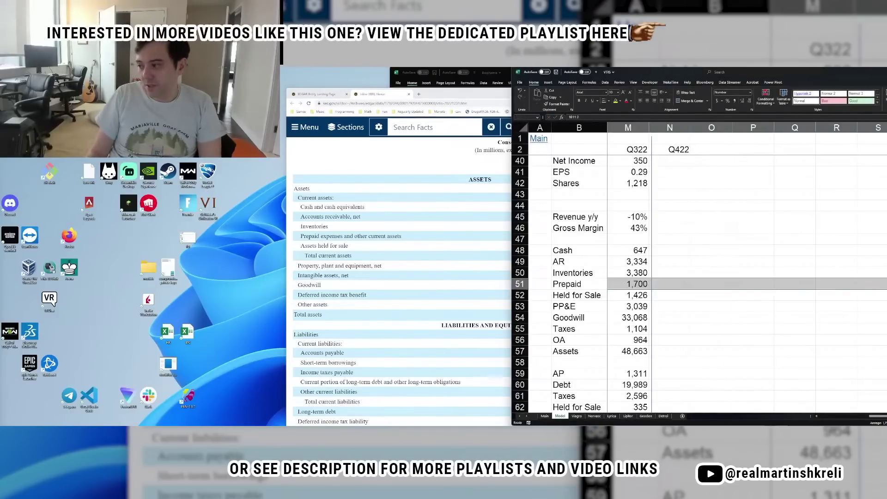
key(ctrl+shift+Right)
scroll(746, 272, right, 4)
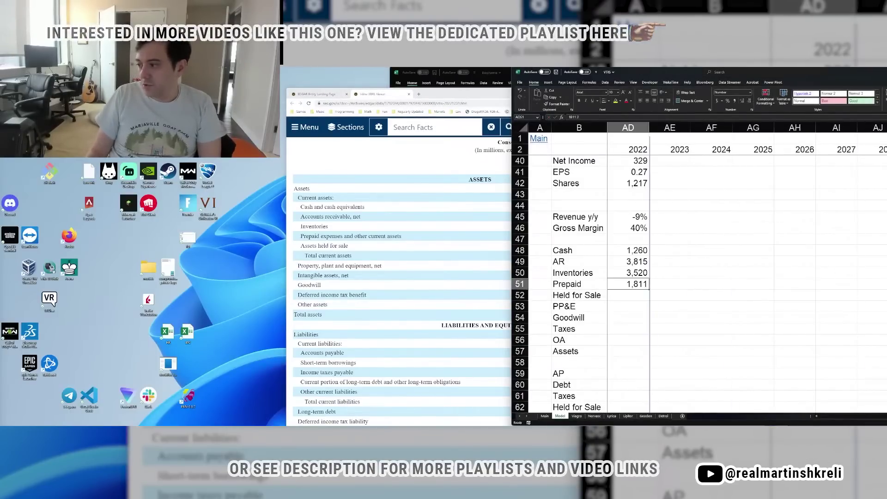
key(Left)
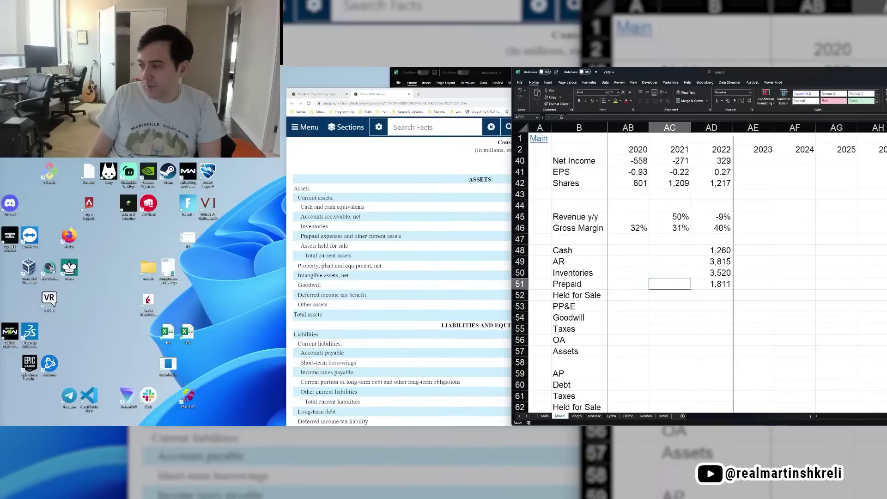
key(Right)
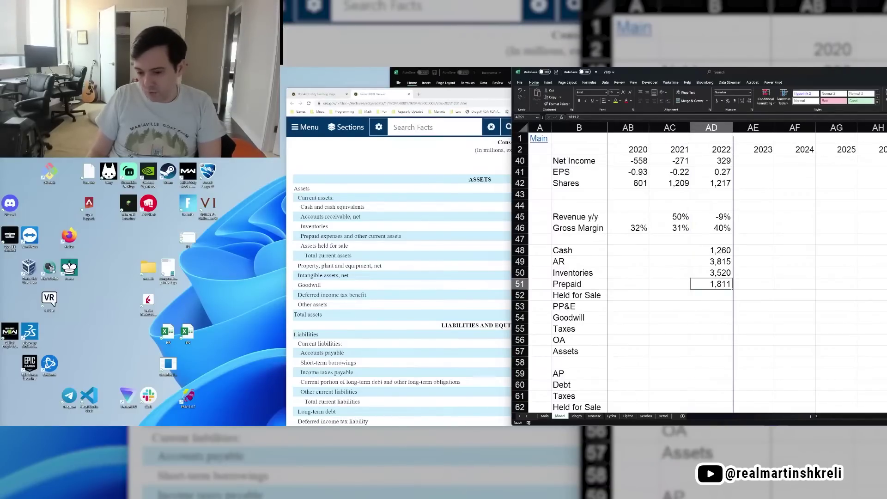
- Enter the 2022 assets held for sale of 230.3 from the 10-K balance sheet in AD52
key(Down)
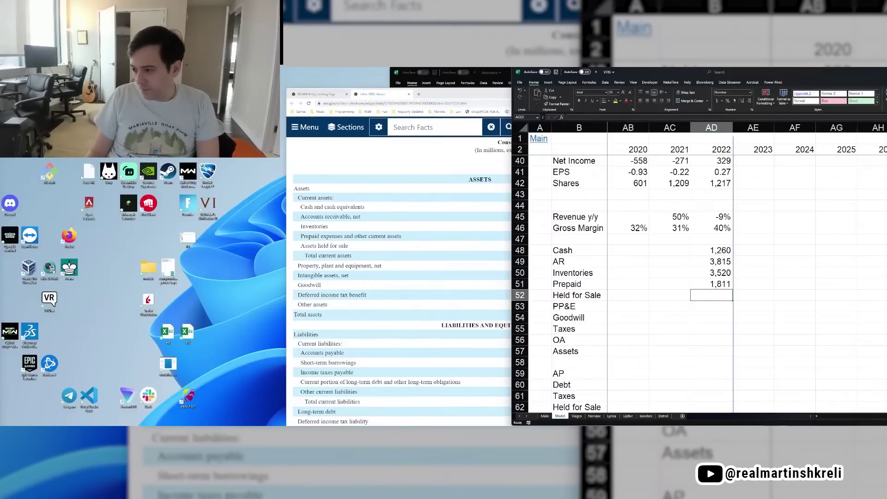
key(alt+Tab)
key(alt+Tab)
text(230.)
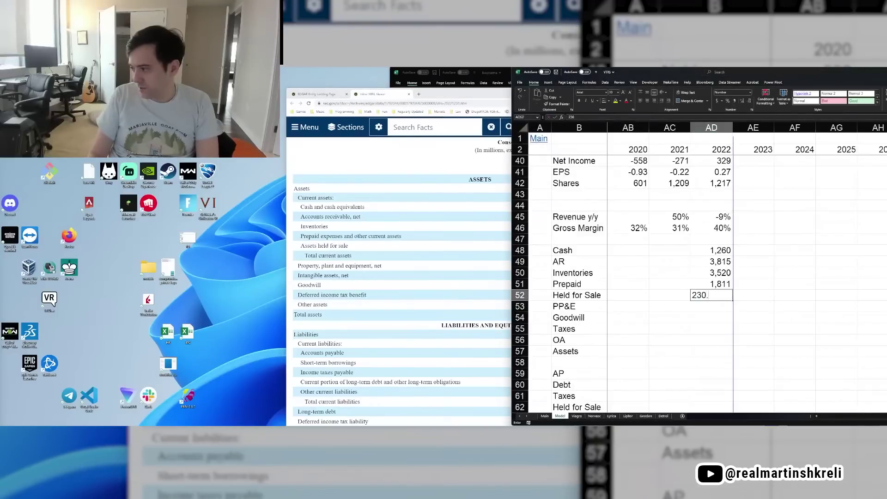
text(3)
key(Return)
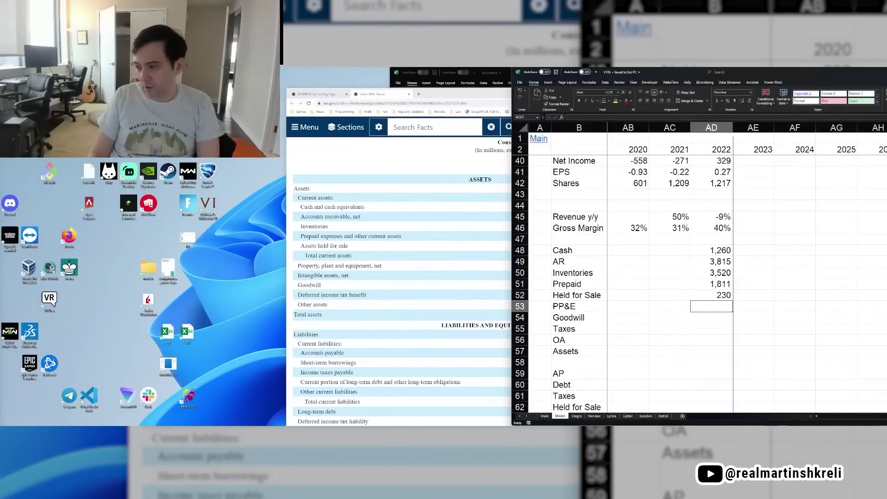
- Enter the 2022 property, plant and equipment of 3024.5 from the 10-K in AD53
key(alt+Tab)
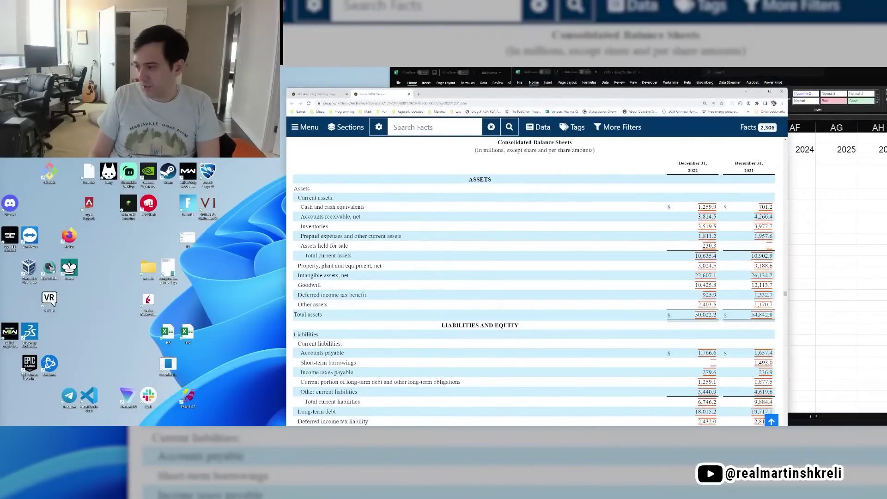
key(alt+Tab)
text(3024.5)
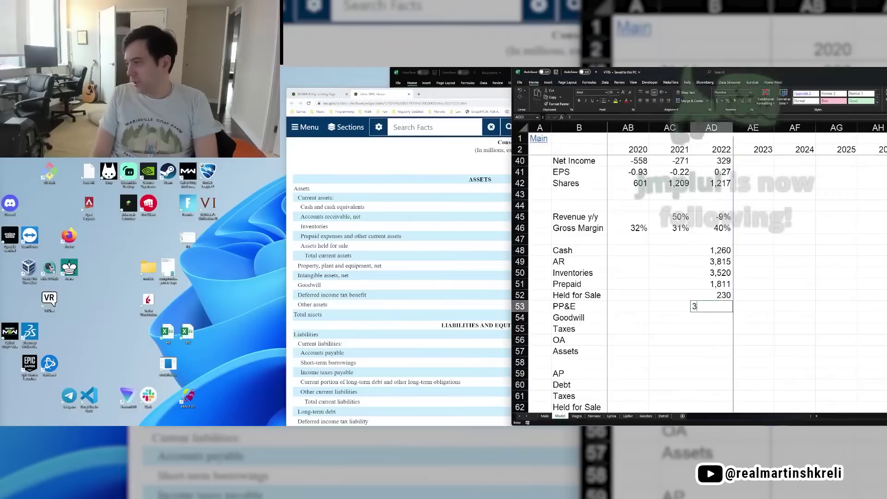
key(ctrl+Return)
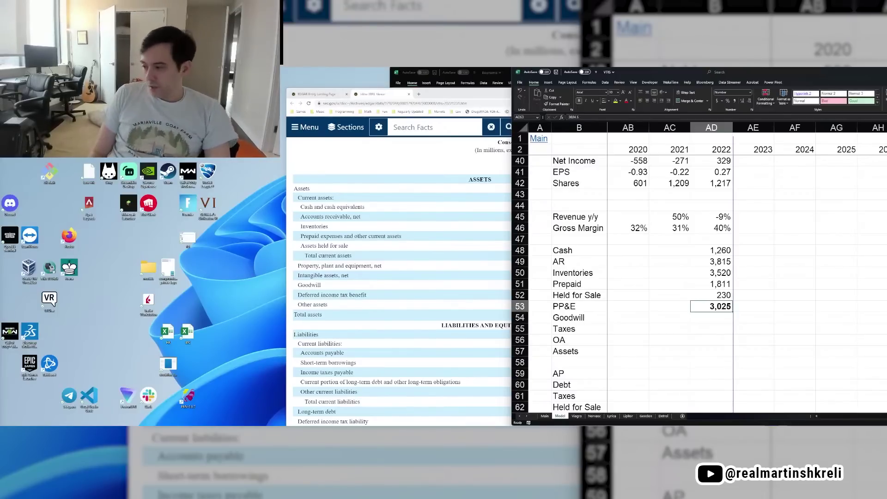
- Enter 2022 goodwill plus intangible assets from the 10-K as =10425.8+22607.1 in AD54 and save the workbook
key(Down)
key(alt+Tab)
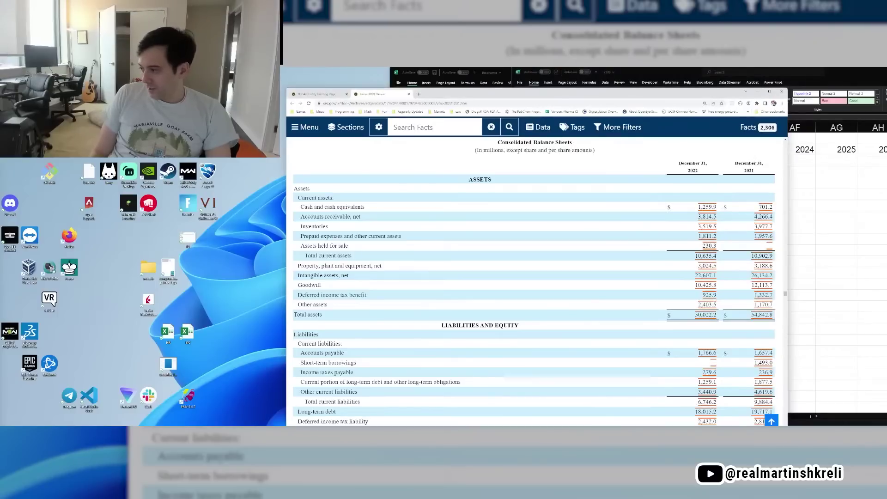
key(alt+Tab)
text(=10)
key(alt+Tab)
key(alt+Tab)
text(425.8+)
key(alt+Tab)
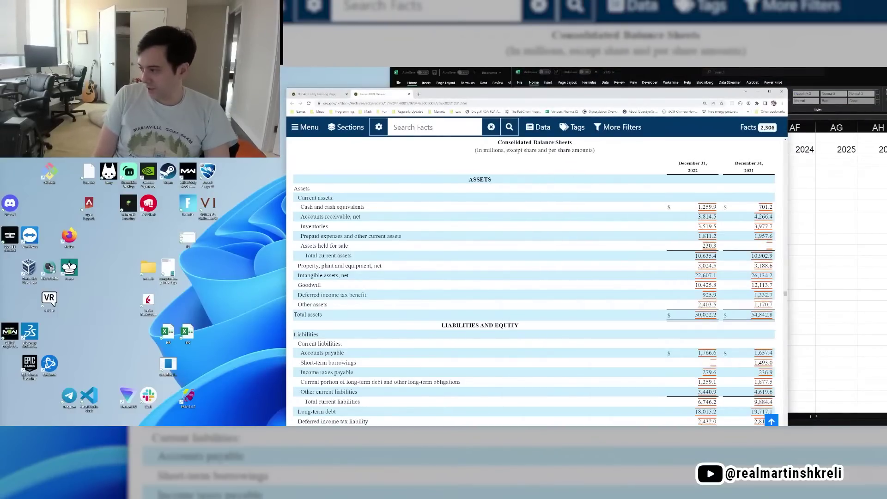
key(alt+Tab)
text(22607)
key(alt+Tab)
key(alt+Tab)
key(ctrl+Return)
key(ctrl+s)
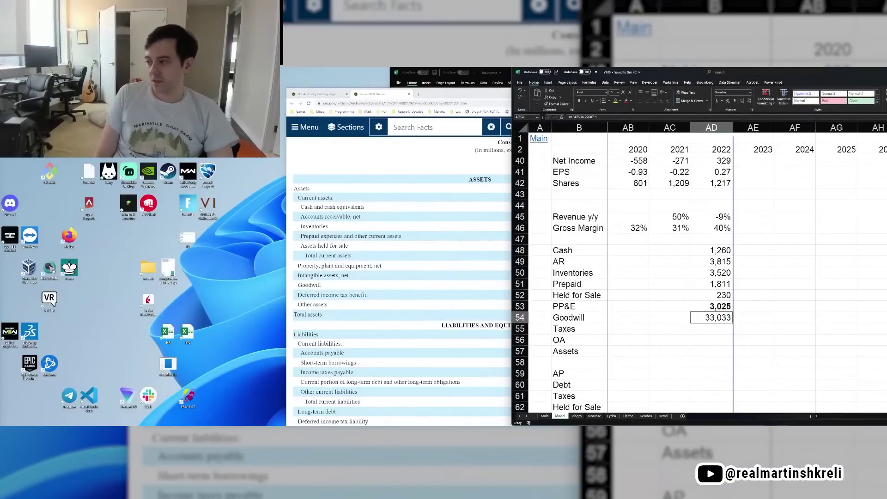
- Bold the 2022 goodwill value in AD54
key(shift+Left)
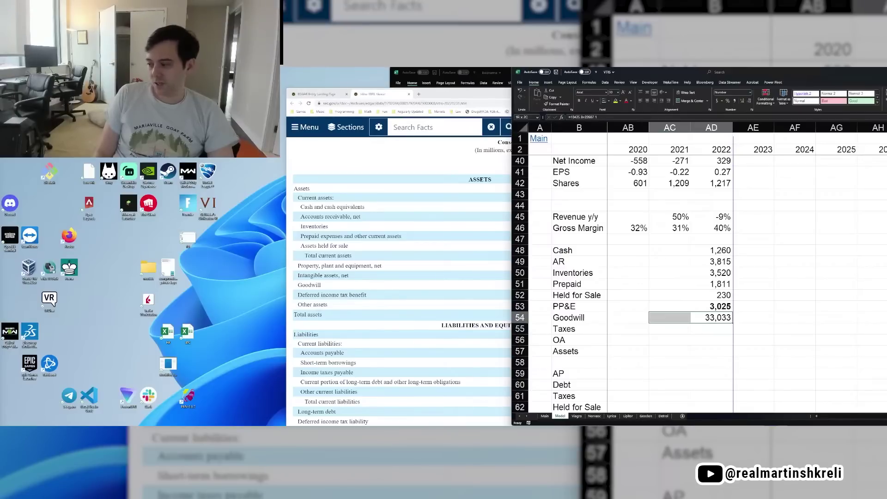
key(shift+Right)
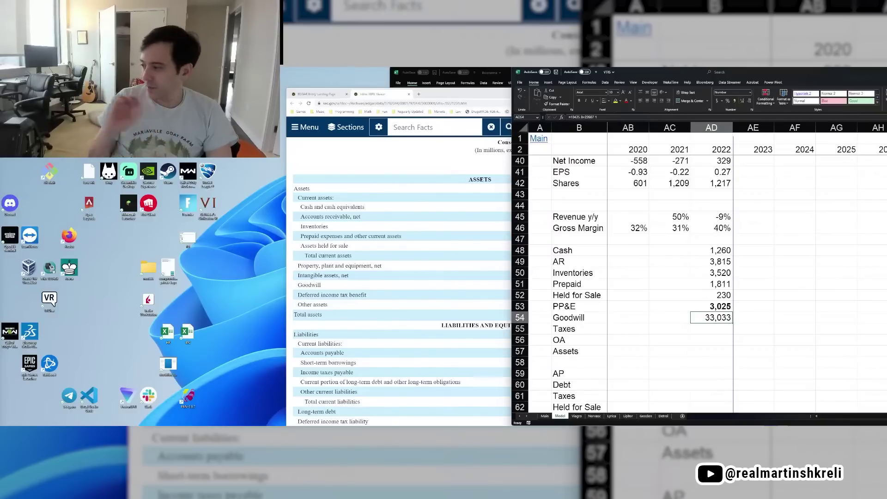
key(ctrl+b)
scroll(695, 259, up, 2)
scroll(724, 291, up, 2)
scroll(723, 295, down, 5)
scroll(722, 293, up, 1)
scroll(722, 293, up, 3)
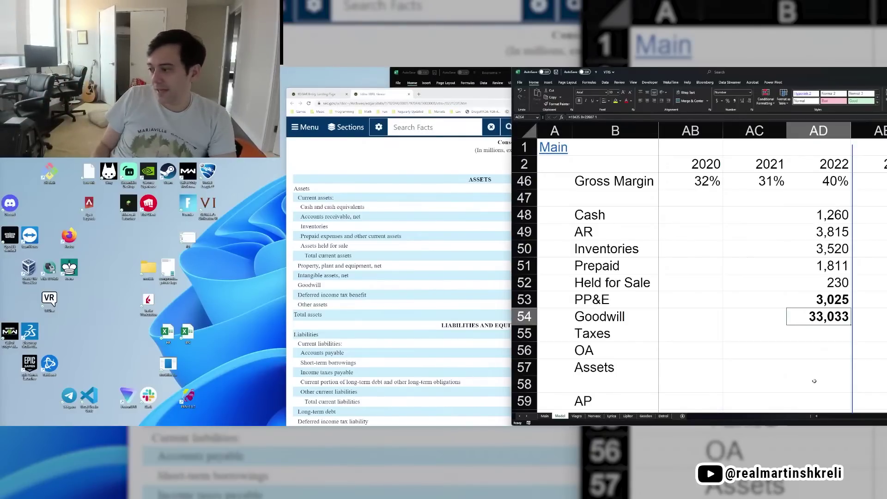
key(Down)
key(Down)
key(Down)
key(Down)
key(Left)
text(TANGIBLE BOOK)
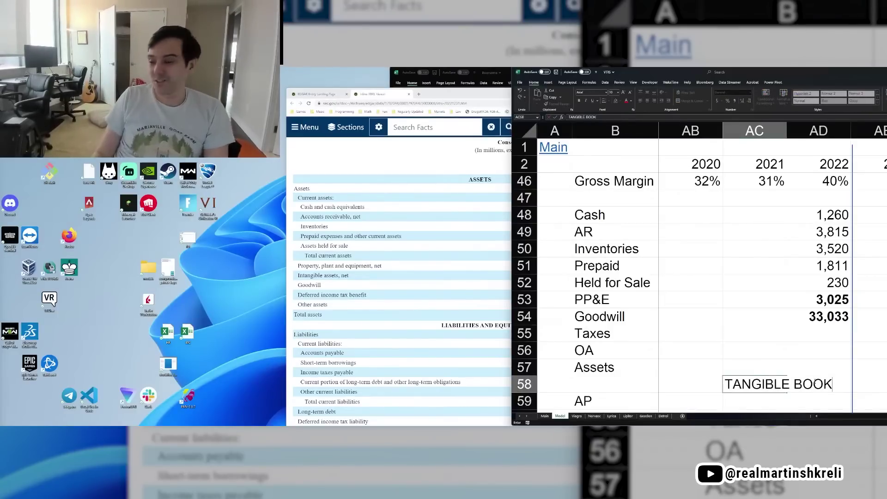
key(Escape)
- Open Paint and write "BOOK VALUE = ASSETS - LIABILITIES" in a text box on the blank canvas
key(super)
text(paint)
key(Return)
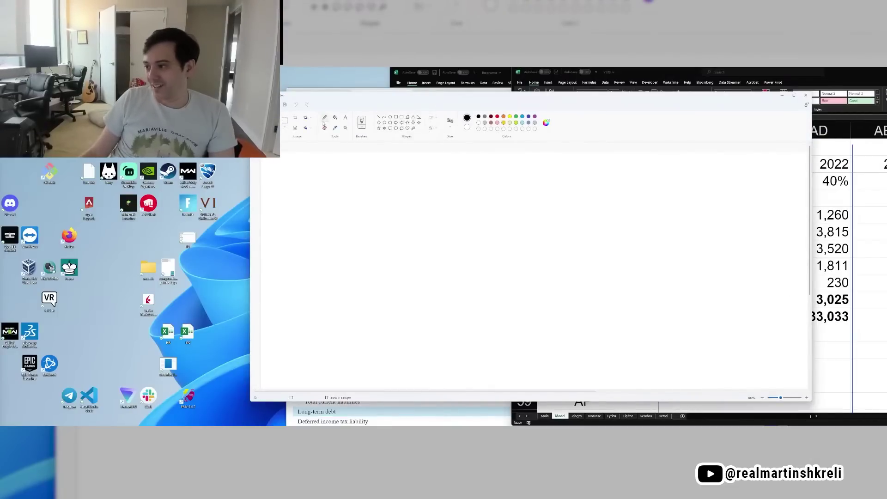
click(299, 169)
text(B)
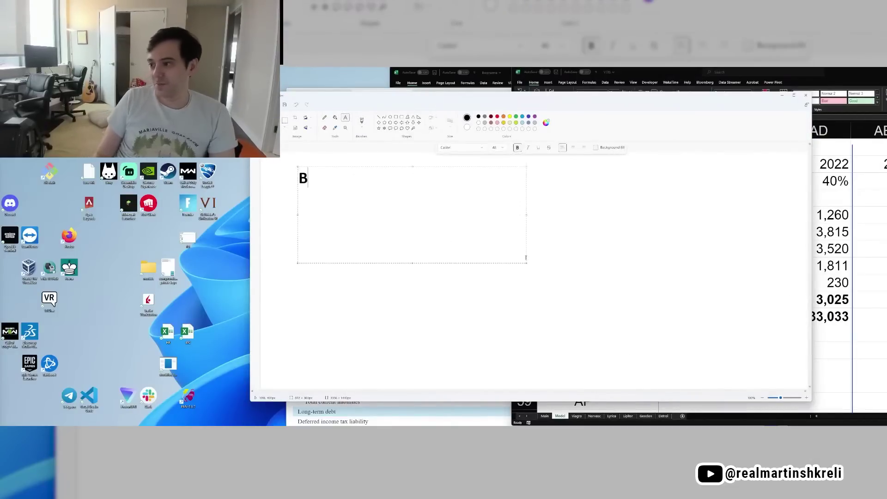
text(OOK VALUE = )
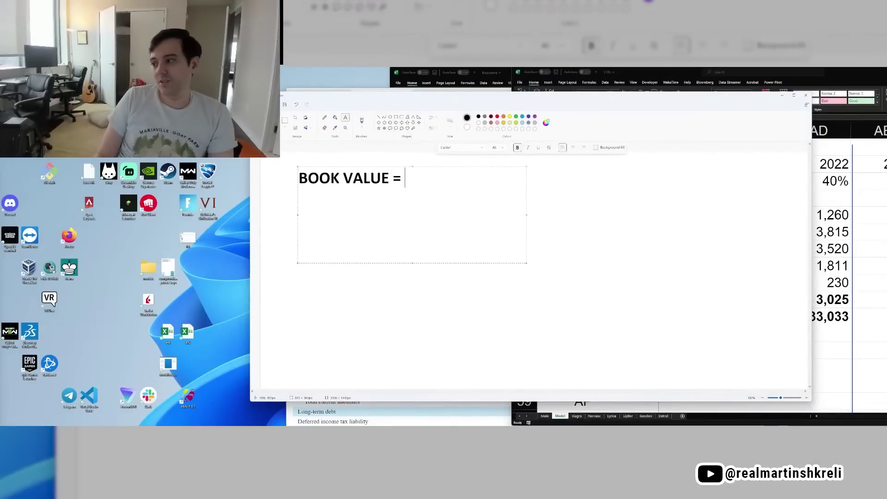
text(ASSETS - LIABILITIES)
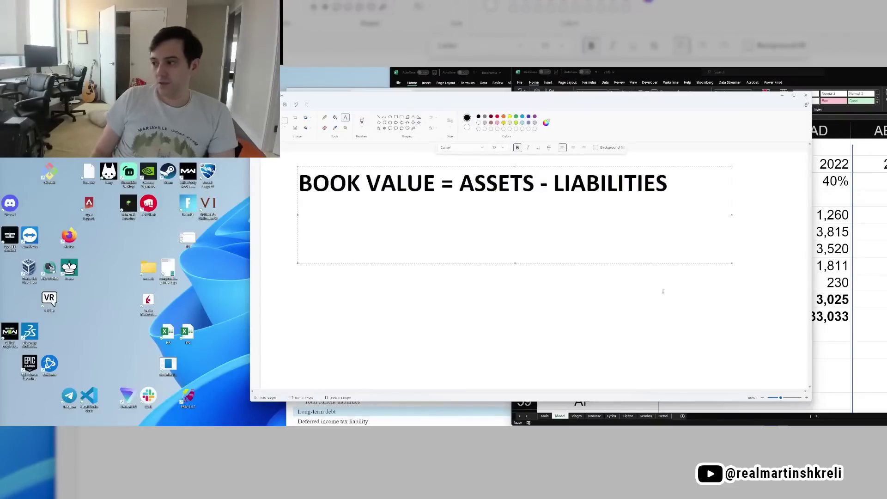
- Add the second line "TANGIBLE BOOK - TANGIBLE ASSETS - LIABILITIES" and widen the text box on both sides
key(Return)
text(TANGI)
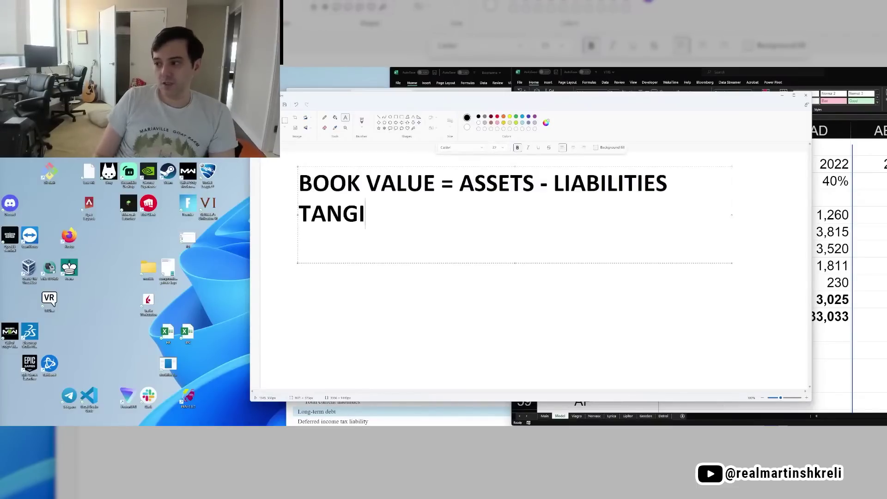
text(BLE BOOK - TANGIBLE)
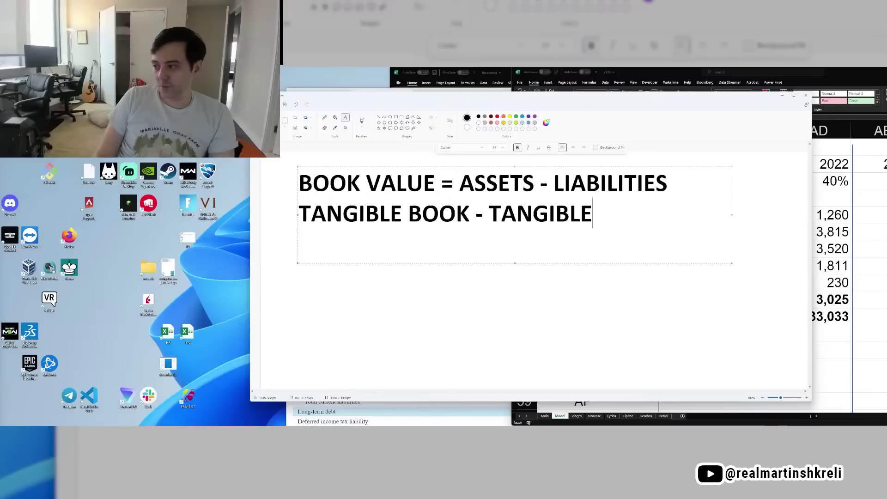
text( ASSETS - LIA)
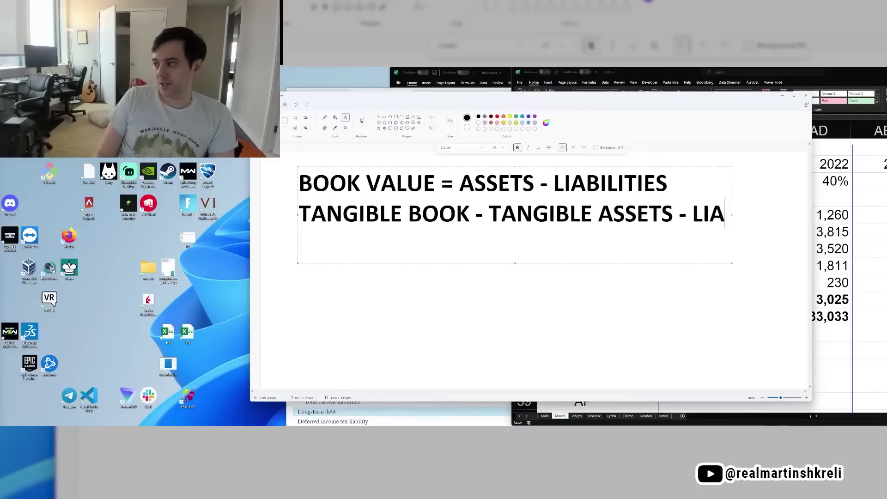
text(BILITIES)
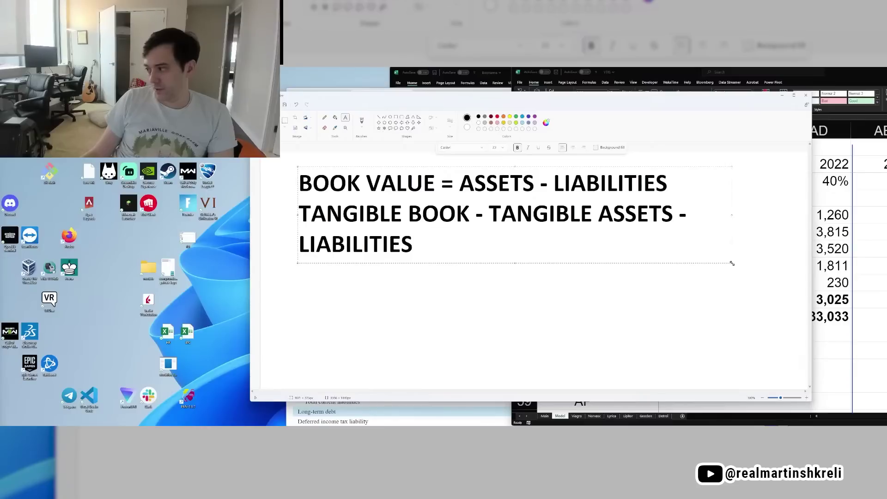
drag(734, 265, 807, 274)
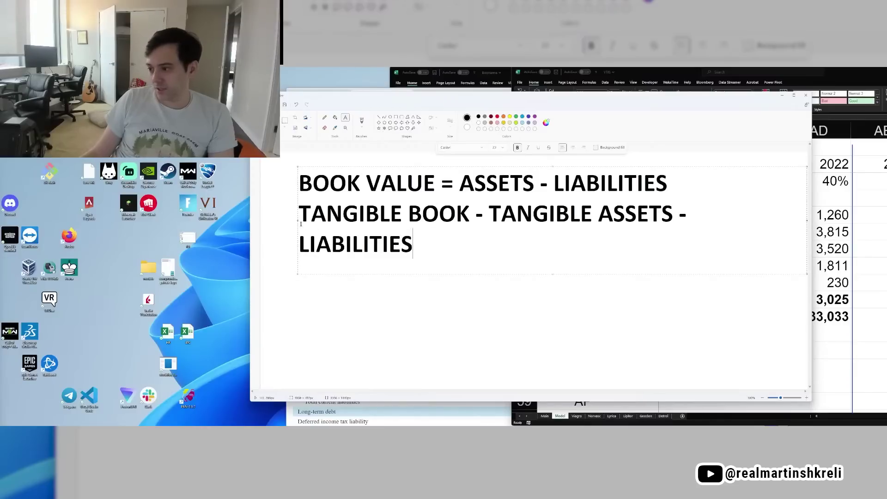
drag(297, 220, 268, 220)
- Return to the Excel model and toggle bold on the 2022 accounts receivable value in AD49
click(832, 229)
click(805, 230)
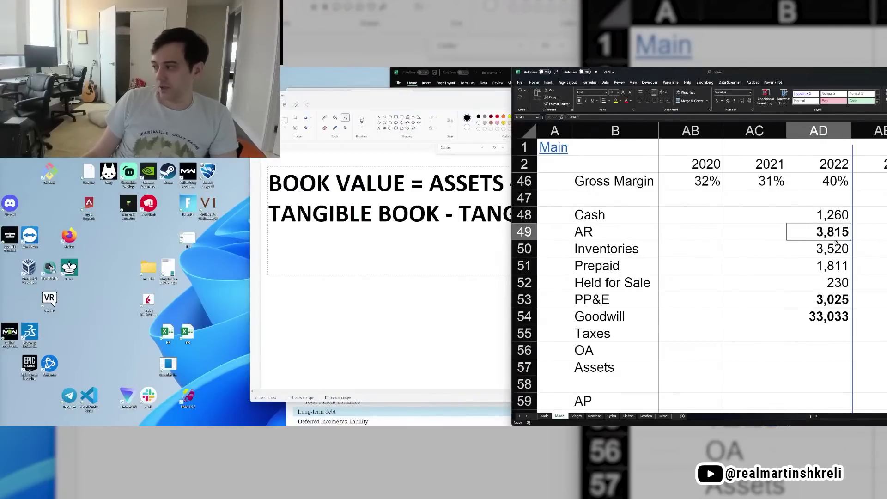
key(ctrl+b)
- Emphasize the AR label together with its 2022 value by applying bold to both cells
key(ctrl+b)
key(ctrl+b)
key(ctrl+b)
key(ctrl+b)
key(ctrl+b)
key(ctrl+b)
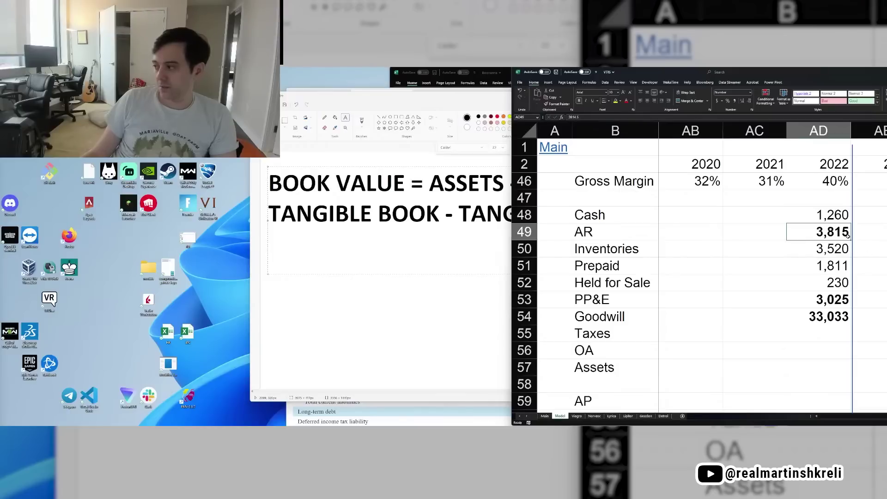
ctrl+click(622, 238)
key(ctrl+b)
key(ctrl+b)
key(ctrl+b)
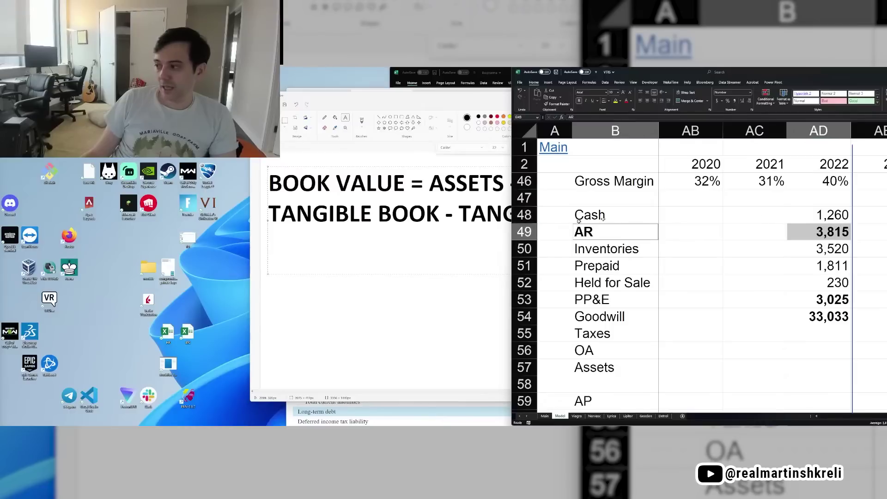
key(ctrl+b)
key(ctrl+b)
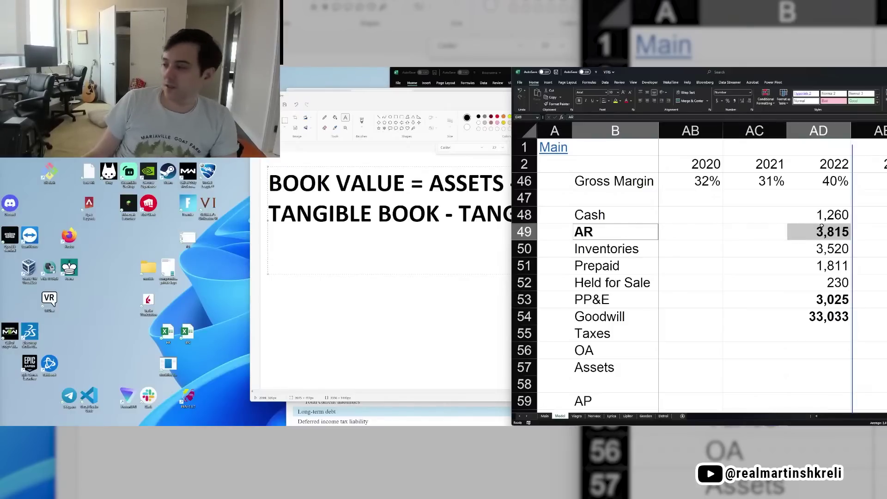
key(ctrl+b)
ctrl+click(842, 234)
key(ctrl+b)
ctrl+click(844, 232)
key(ctrl+b)
- Bold the Inventories label and its 2022 value in AD50
click(825, 250)
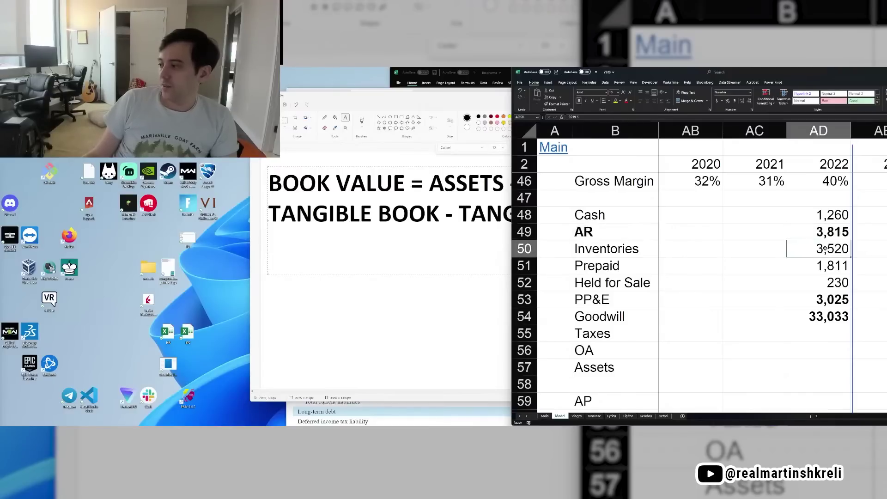
ctrl+click(629, 251)
key(ctrl+b)
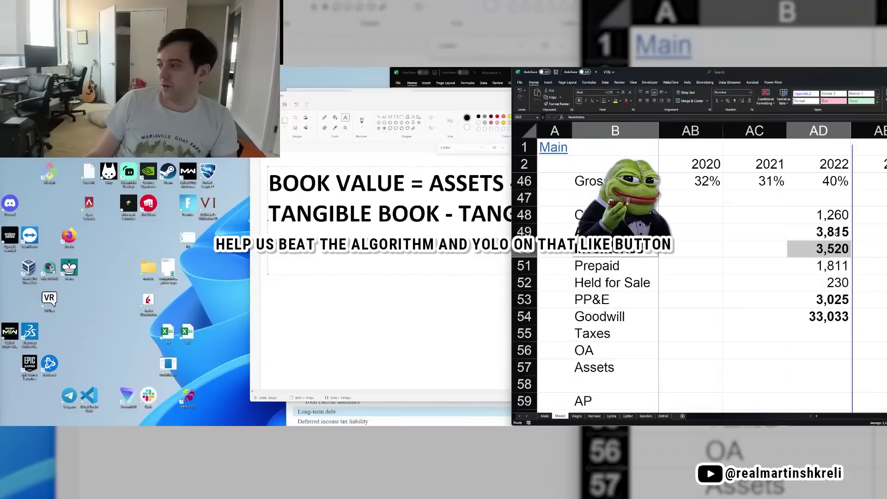
- Remove the bold from the AR and Inventories labels and their 2022 values
ctrl+click(615, 232)
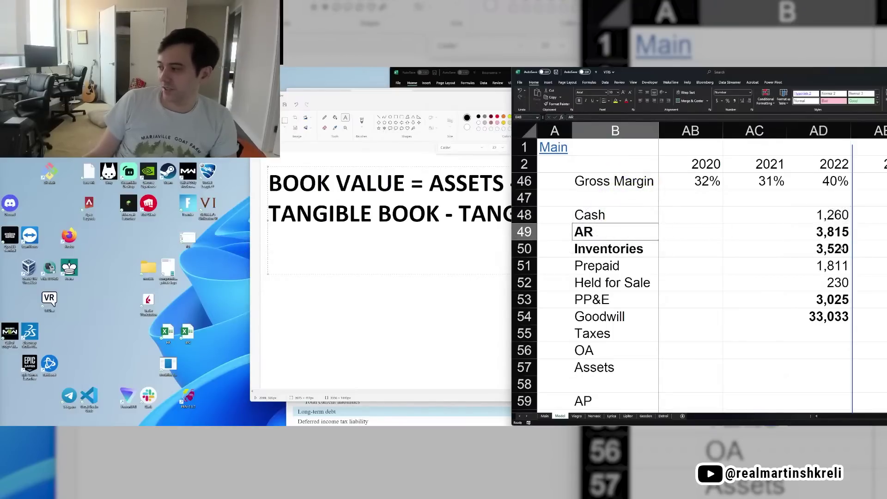
shift+click(649, 249)
drag(832, 232, 831, 249)
key(ctrl+b)
- Toggle bold on the Prepaid label and its 2022 value in AD51
click(817, 293)
click(831, 270)
ctrl+click(570, 269)
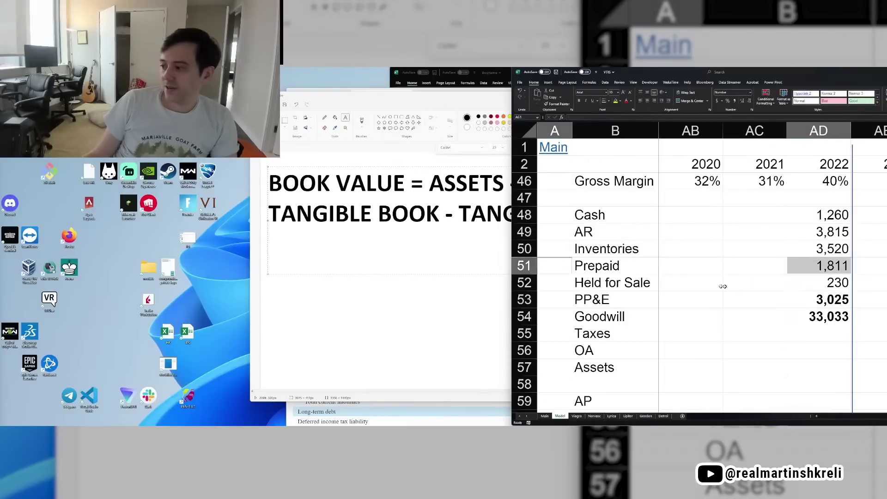
key(ctrl+b)
ctrl+click(596, 265)
key(ctrl+b)
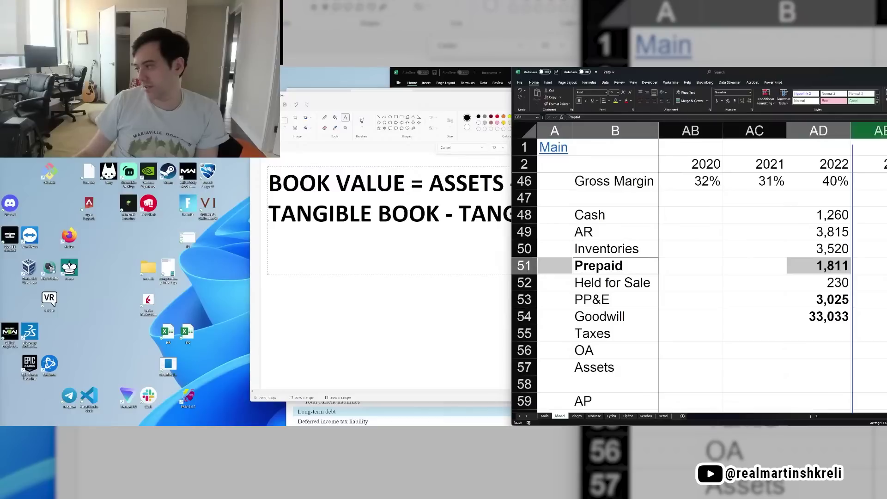
- Calculate 2022 total assets in AD57 with a SUM over the asset lines above, starting at Cash in AD48
click(815, 319)
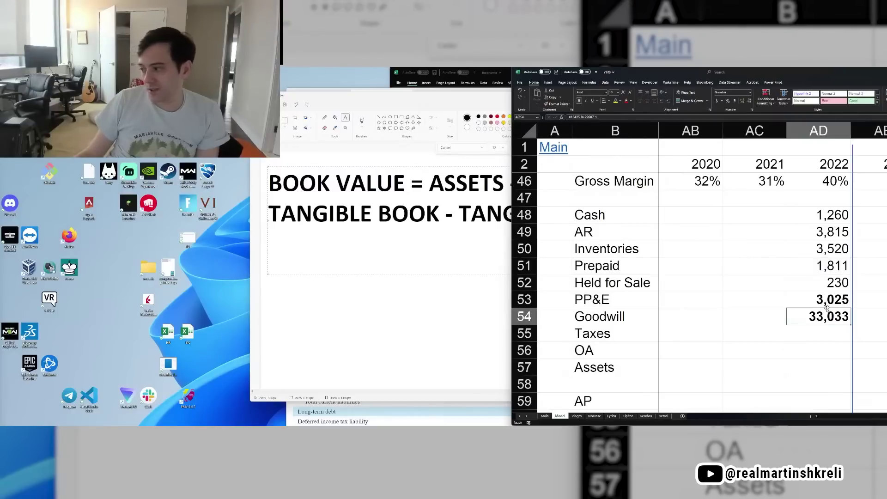
scroll(819, 319, down, 2)
click(835, 270)
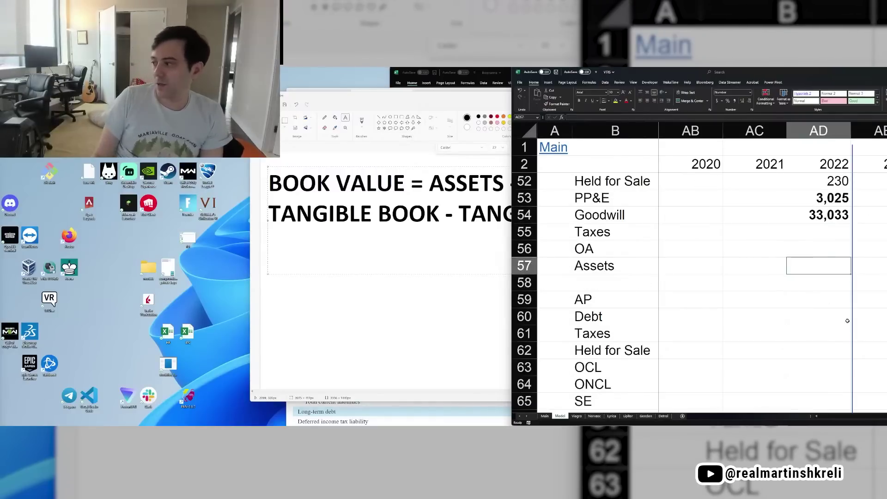
text(=sum()
key(Up)
key(Up)
key(shift+Up)
key(shift+Up)
key(shift+Up)
key(shift+Up)
key(shift+Up)
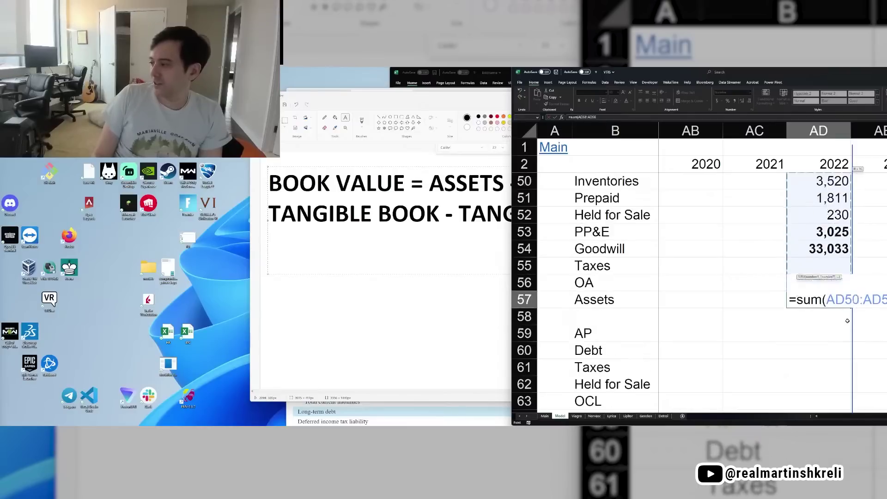
key(shift+Up)
key(shift+Up)
key(Return)
key(Up)
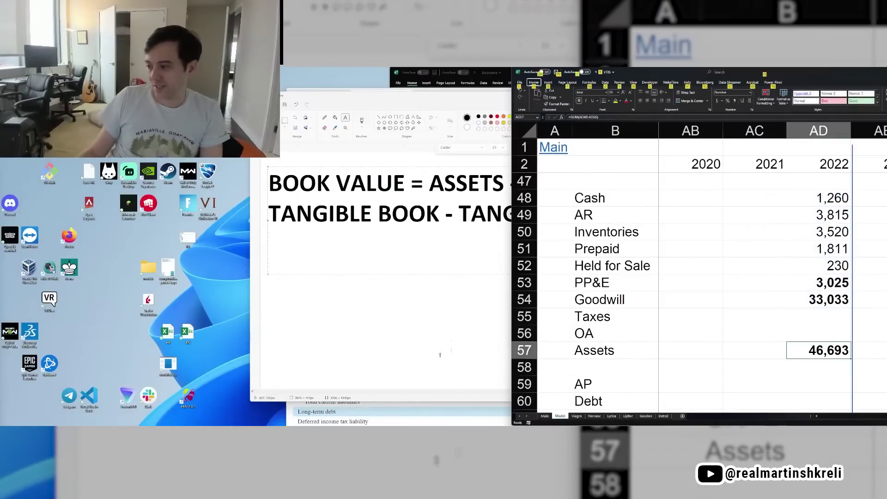
- Close the book value versus tangible book note in Paint without saving it
click(407, 358)
key(alt+F4)
key(n)
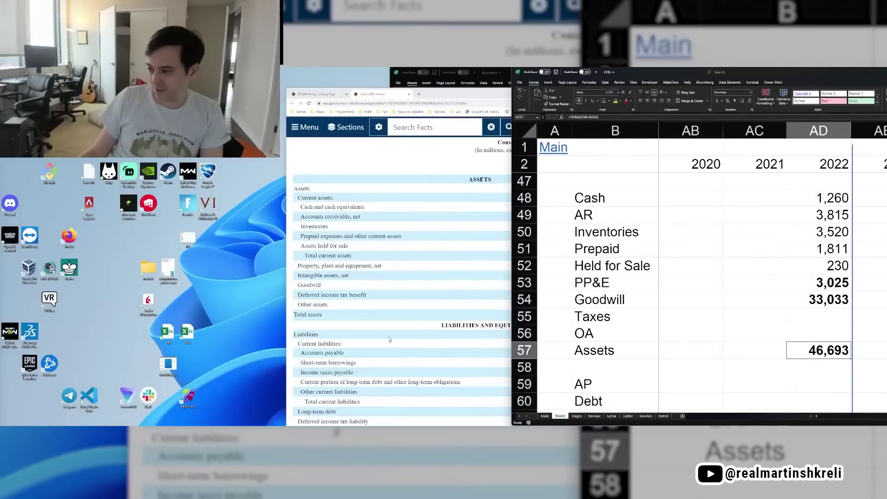
- Clear the 2022 Goodwill value in AD54 to test total assets without it, and undo the deletion
click(391, 333)
click(799, 340)
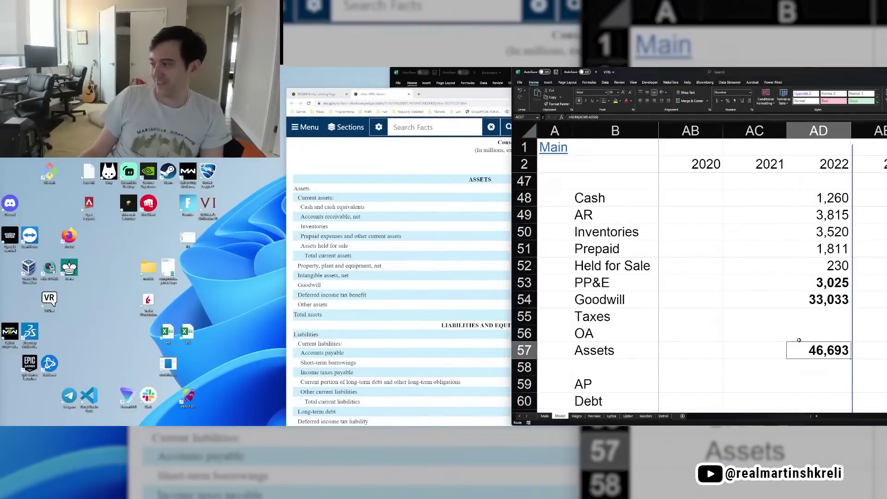
click(825, 305)
key(Delete)
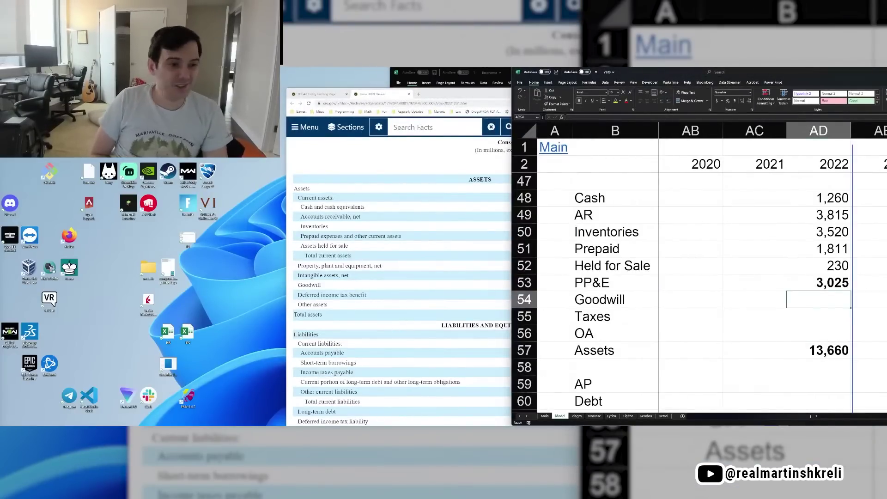
key(ctrl+z)
- Enter 926 as the 2022 Taxes asset in AD55, taken from the 10-K's deferred income tax benefit
click(818, 316)
key(alt+Tab)
- Enter 2403.5 as the 2022 other assets (OA) in AD56 and check total assets against the 10-K balance sheet
key(alt+Tab)
text(926)
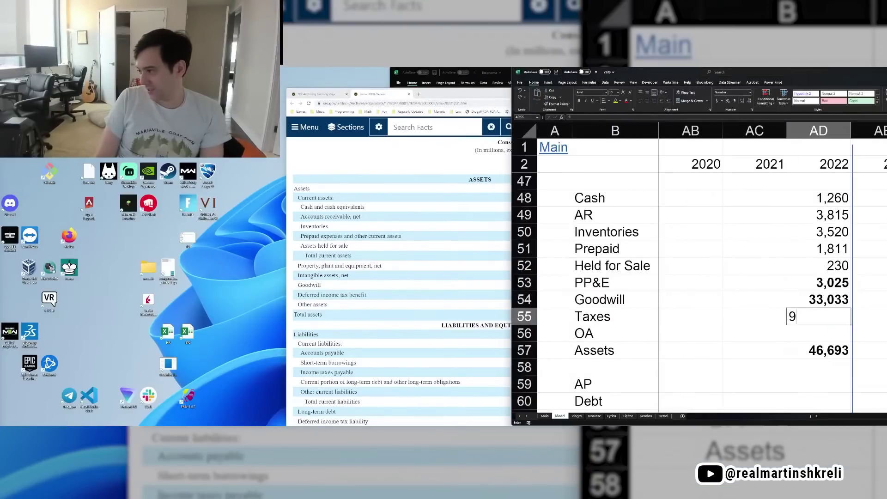
key(Return)
key(alt+Tab)
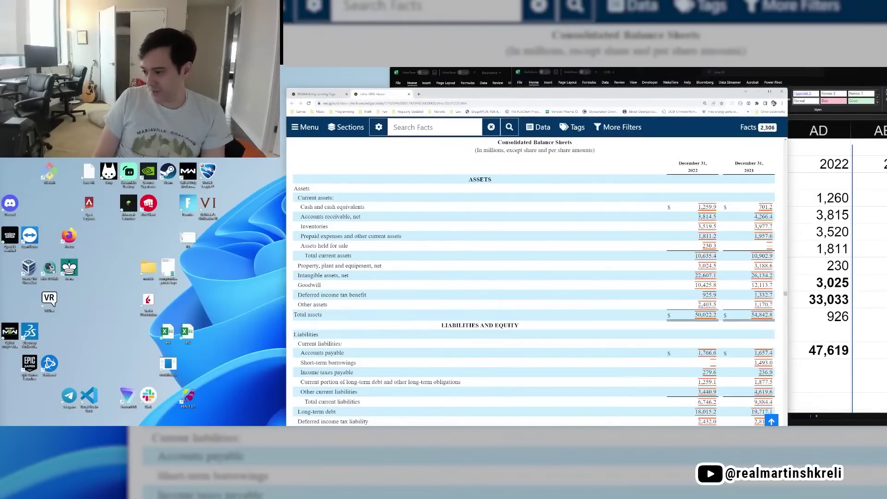
key(alt+Tab)
text(2403.5)
key(ctrl+Return)
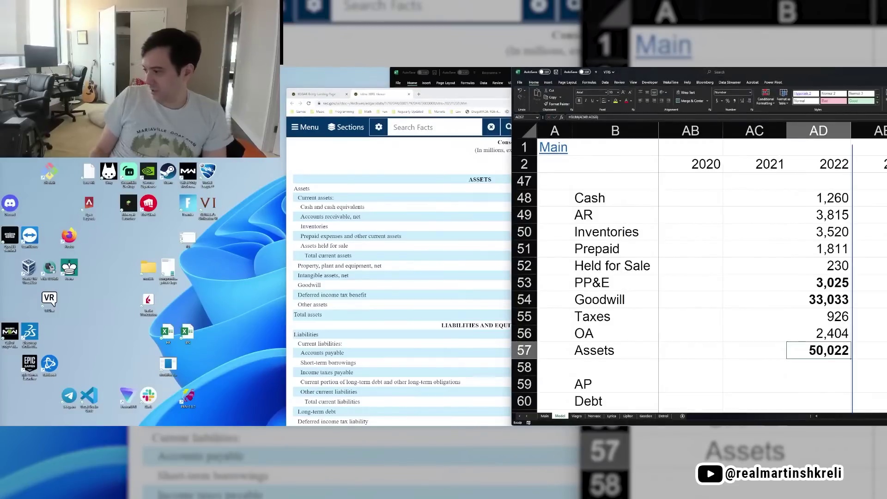
click(818, 351)
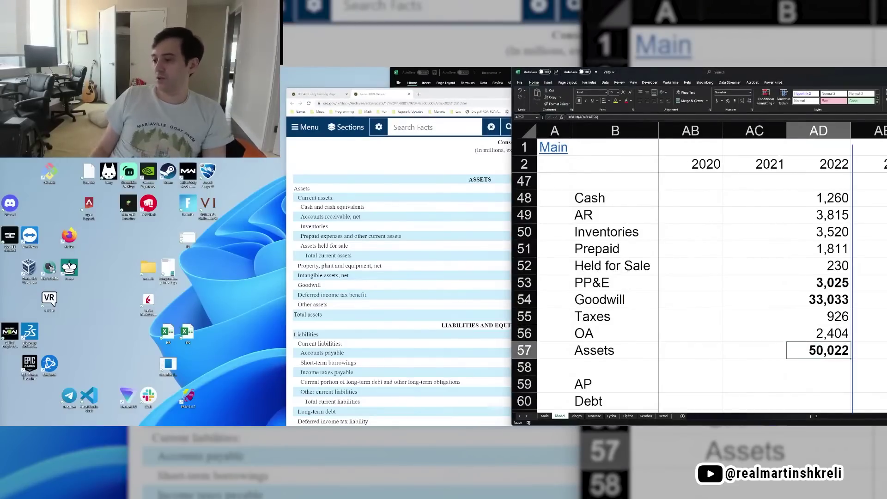
key(alt+Tab)
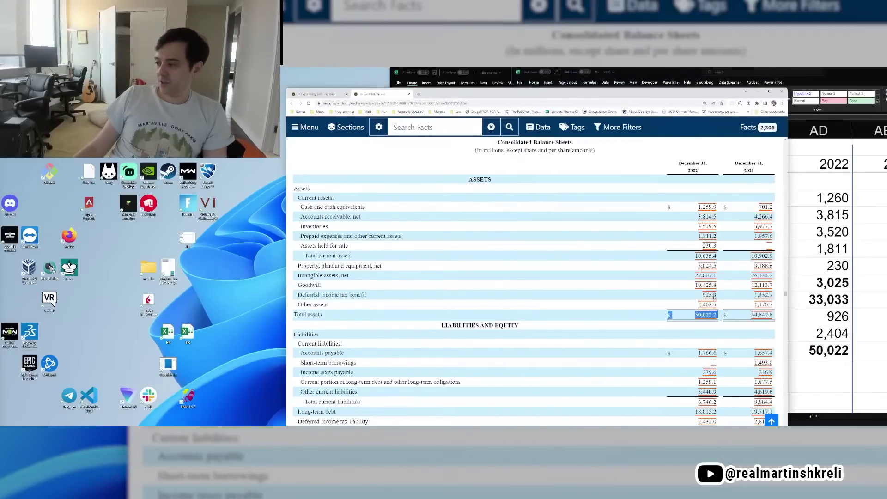
key(alt+Tab)
- Remove the bold from the 2022 PP&E value in AD53 and select the Goodwill value in AD54
scroll(850, 290, down, 2)
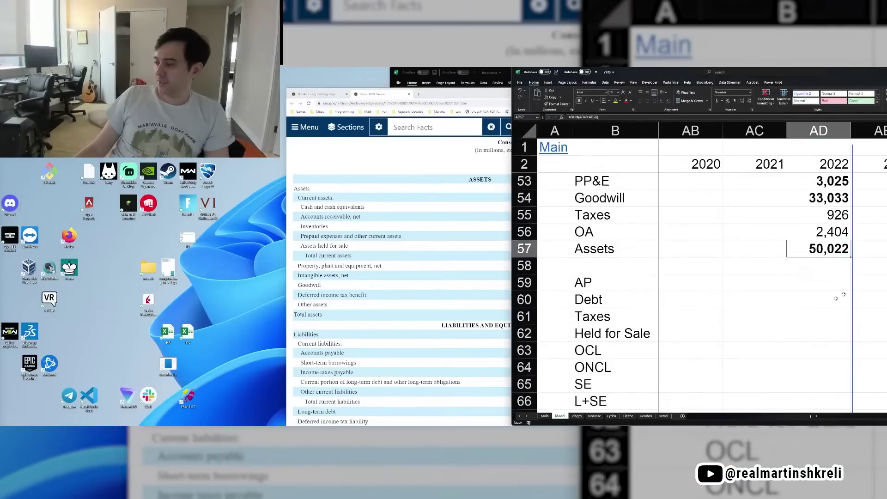
scroll(755, 317, up, 2)
key(Up)
key(Up)
key(Up)
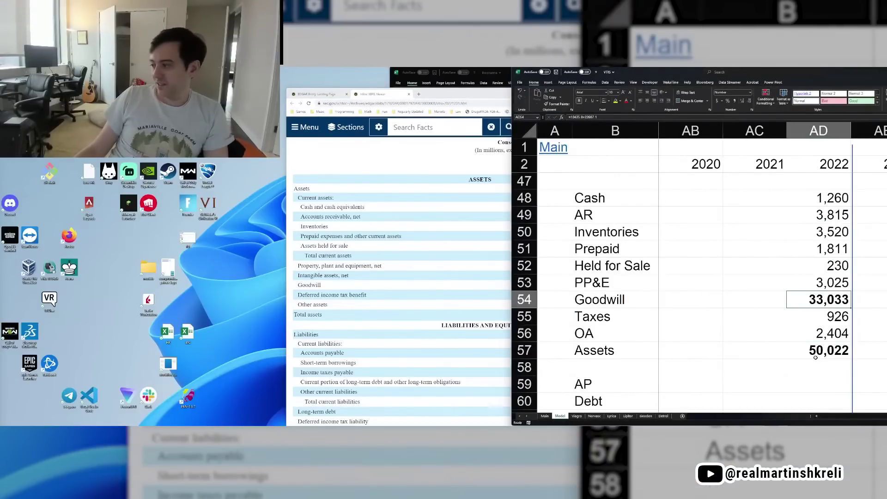
- Blank out the 2022 Goodwill value once more to show tangible assets only, and restore it
key(Delete)
key(End)
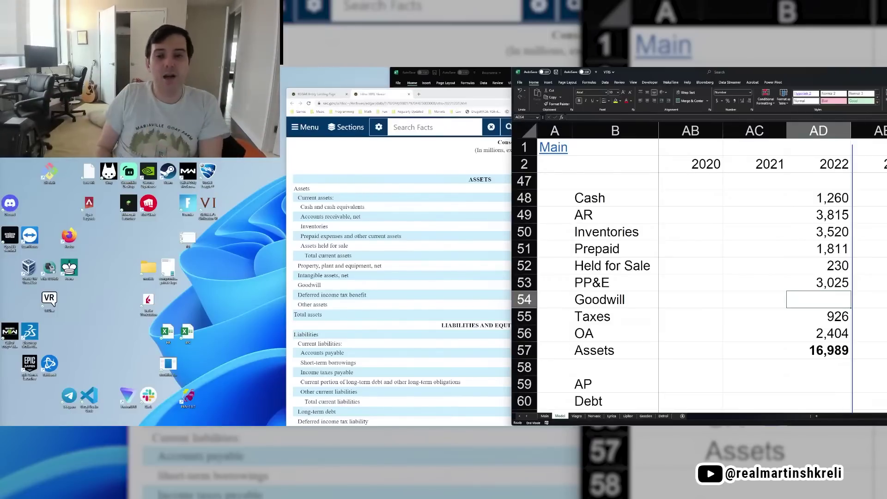
key(ctrl+z)
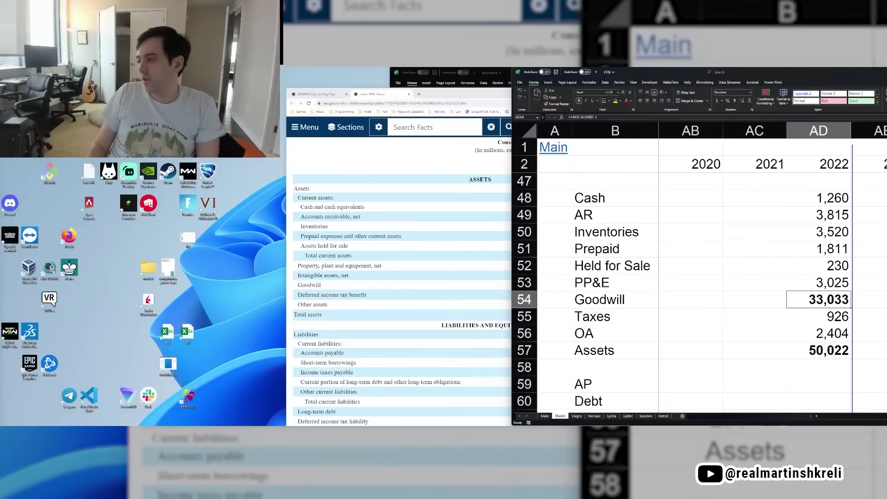
- Enter the 2022 accounts payable from the 10-K, 1766.6, in the AP row at AD59
scroll(772, 227, down, 2)
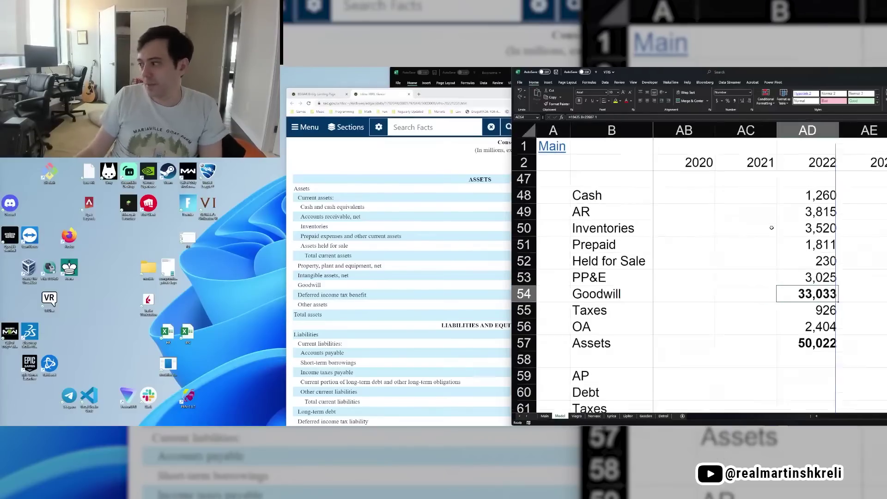
scroll(778, 323, down, 1)
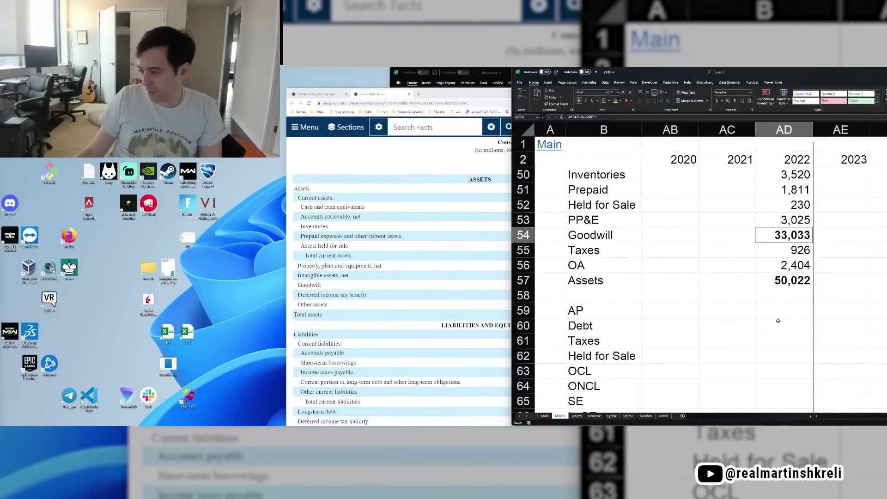
click(783, 326)
click(779, 308)
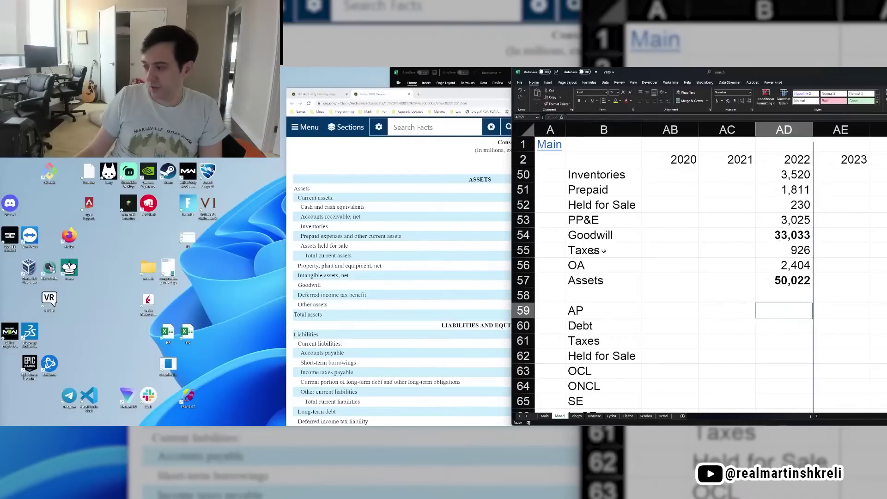
click(431, 275)
scroll(451, 268, down, 3)
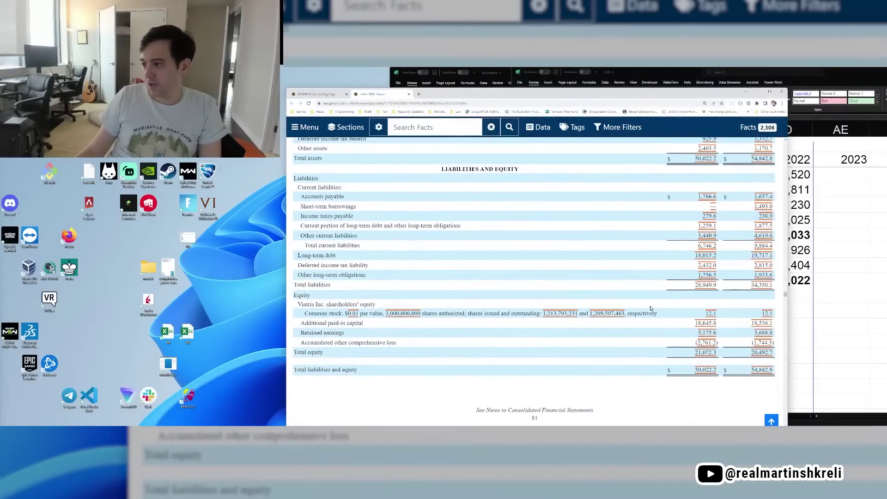
key(alt+Tab)
text(17)
key(alt+Tab)
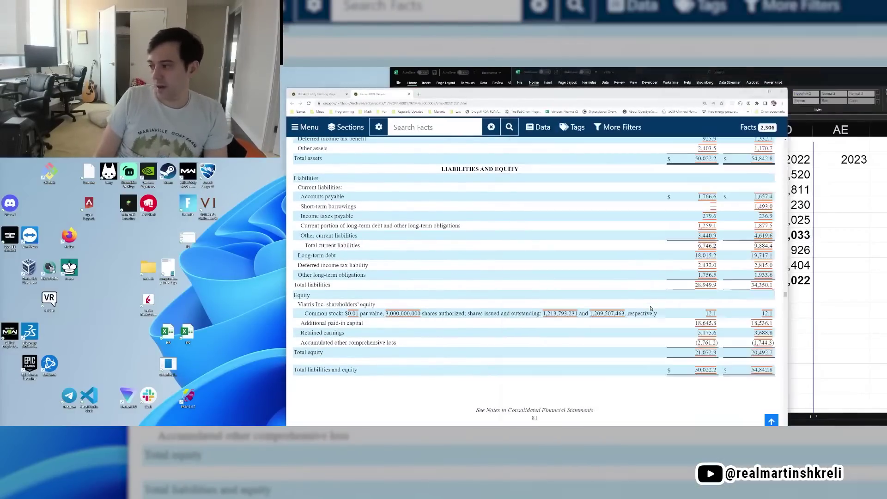
key(alt+Tab)
text(6.6)
key(Return)
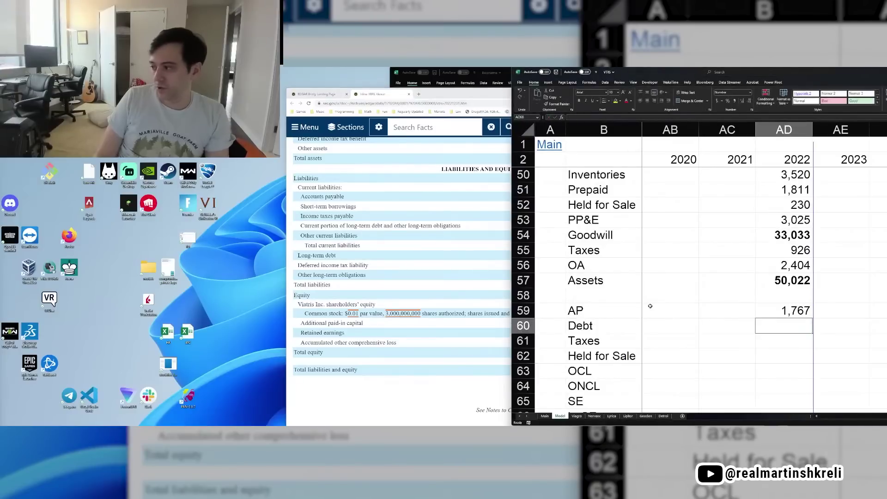
- Enter the 2022 long-term debt from the 10-K as =18015.2 in the Debt row at AD60, in regular weight
key(alt+Tab)
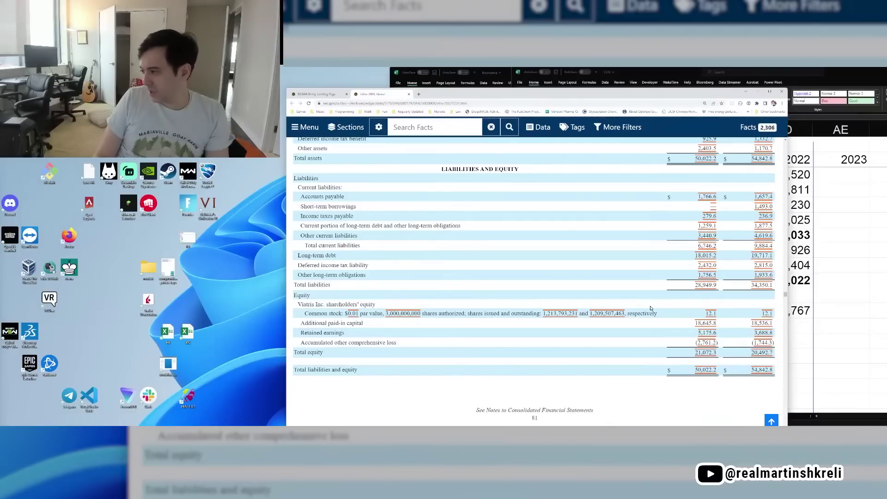
key(alt+Tab)
text(=18)
key(alt+Tab)
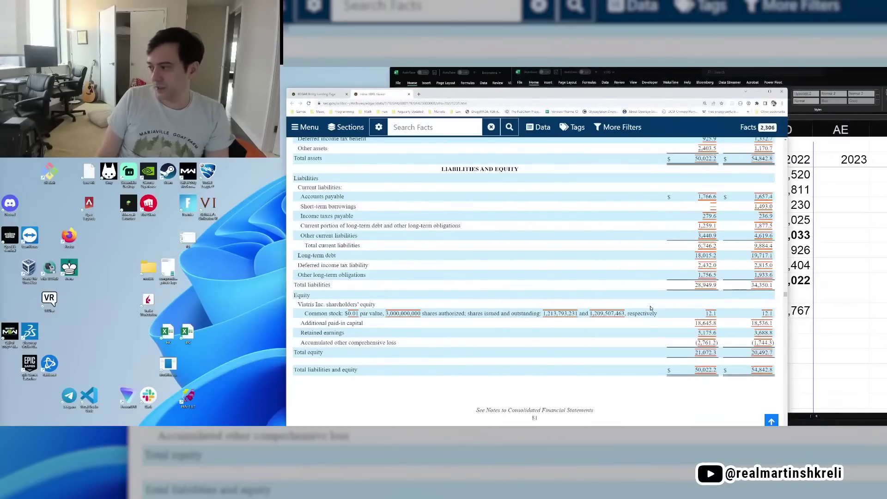
key(alt+Tab)
text(015.2)
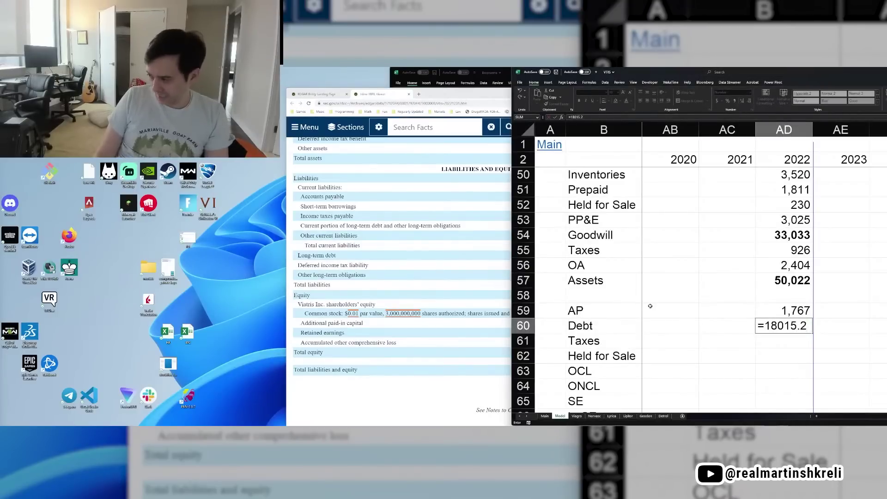
key(ctrl+Return)
key(ctrl+b)
key(ctrl+b)
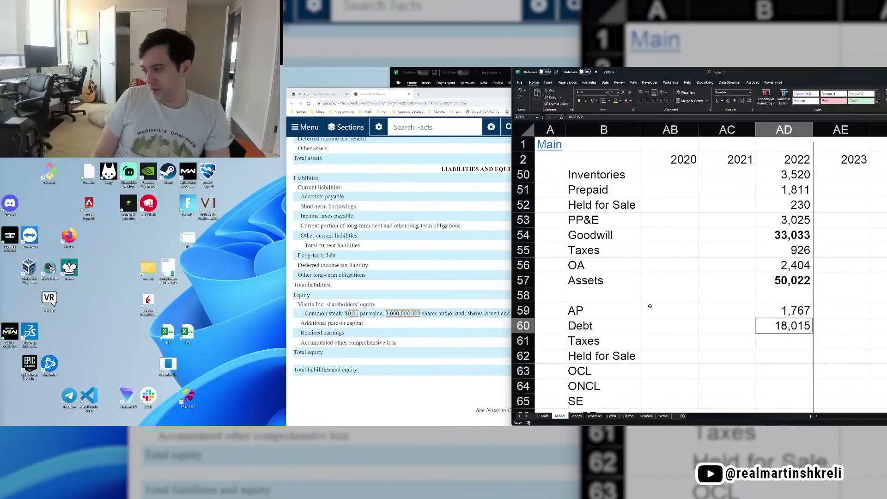
- Insert a new row above Cash and label it Net Cash in B48
key(Up)
key(Up)
key(Up)
key(Up)
key(Up)
key(Up)
key(Up)
key(Up)
key(Up)
key(Up)
key(Up)
key(Up)
key(Up)
key(Up)
key(Up)
key(Up)
key(Up)
key(Down)
key(Down)
key(Down)
key(Down)
key(Down)
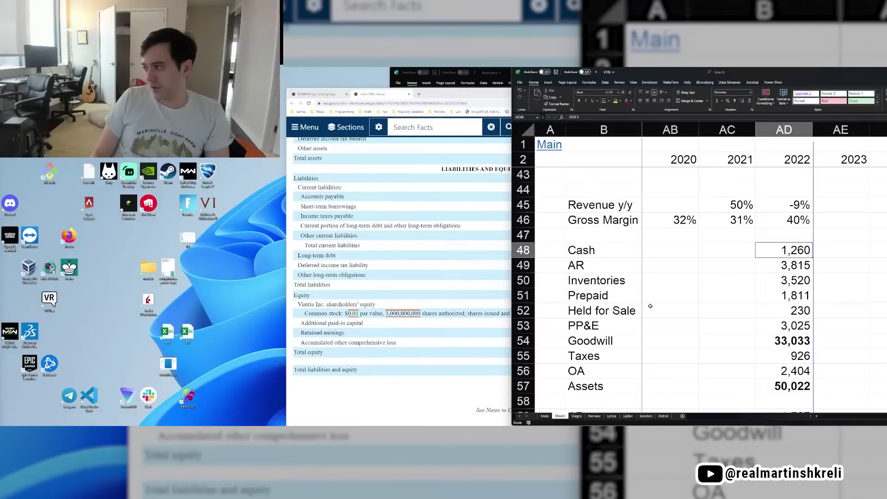
key(shift+space)
key(ctrl+plus)
key(Left)
key(Right)
key(Left)
key(Left)
key(Left)
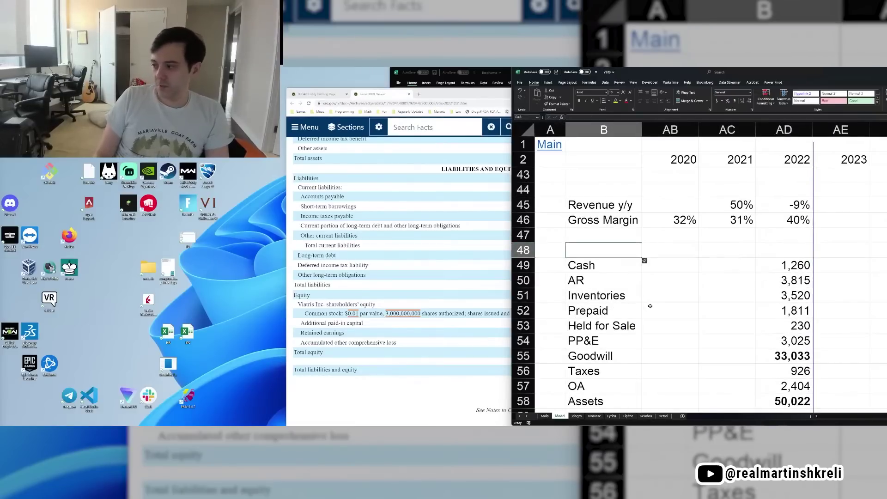
text(Net Cash)
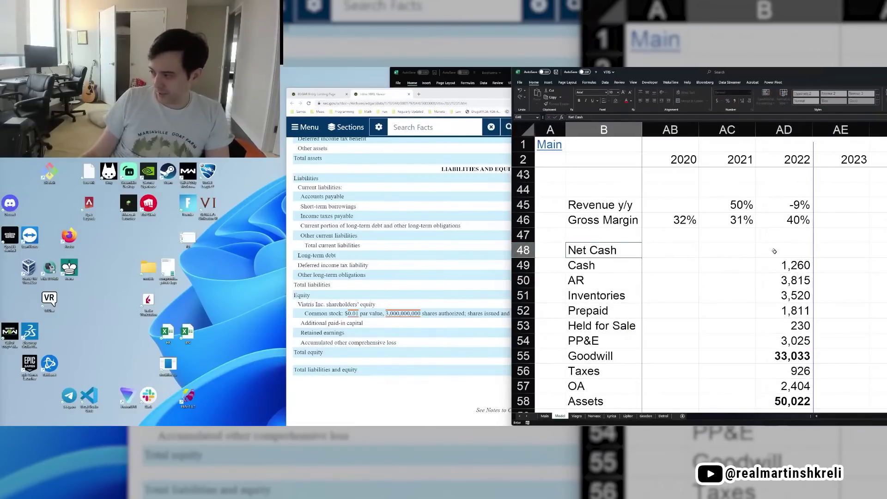
- Calculate 2022 Net Cash in AD48 as cash minus debt with =AD49-AD61
click(778, 254)
text(=)
click(769, 272)
text(-)
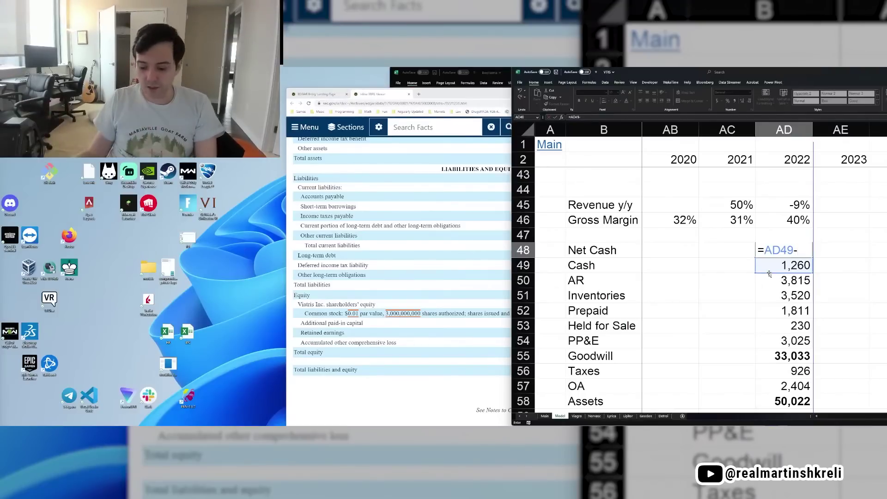
scroll(747, 271, down, 4)
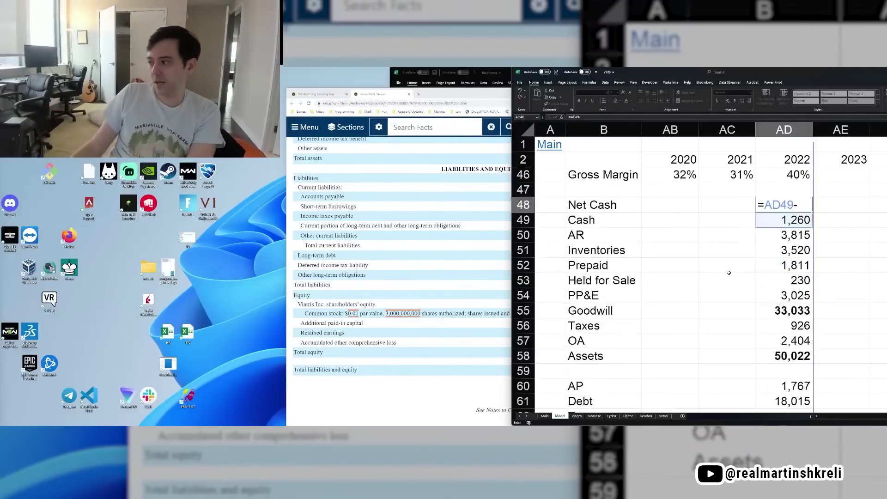
click(793, 263)
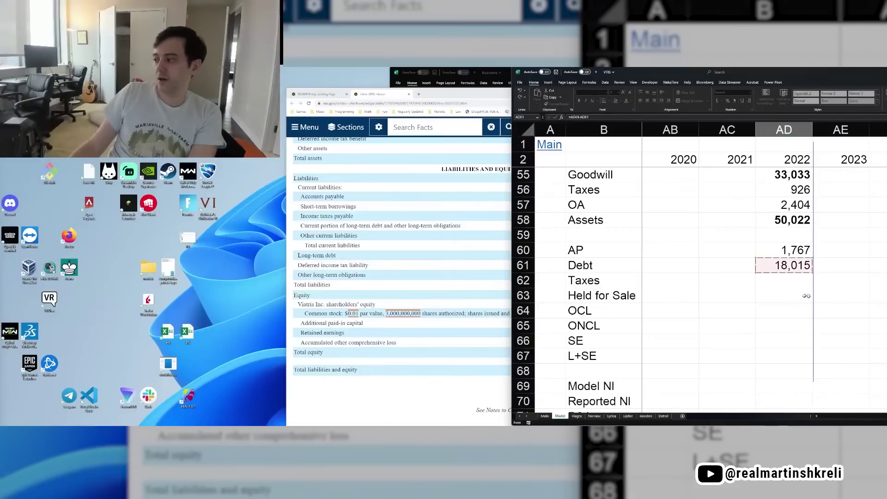
key(Return)
scroll(761, 261, up, 3)
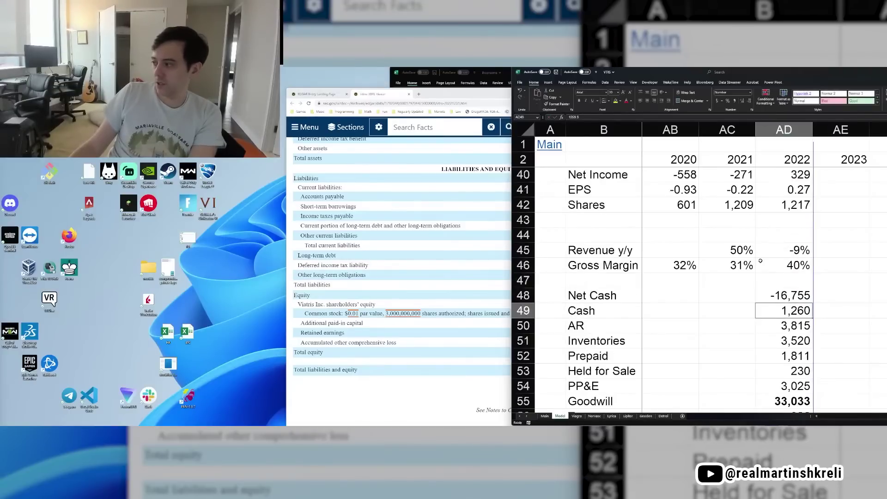
click(788, 292)
key(ctrl+b)
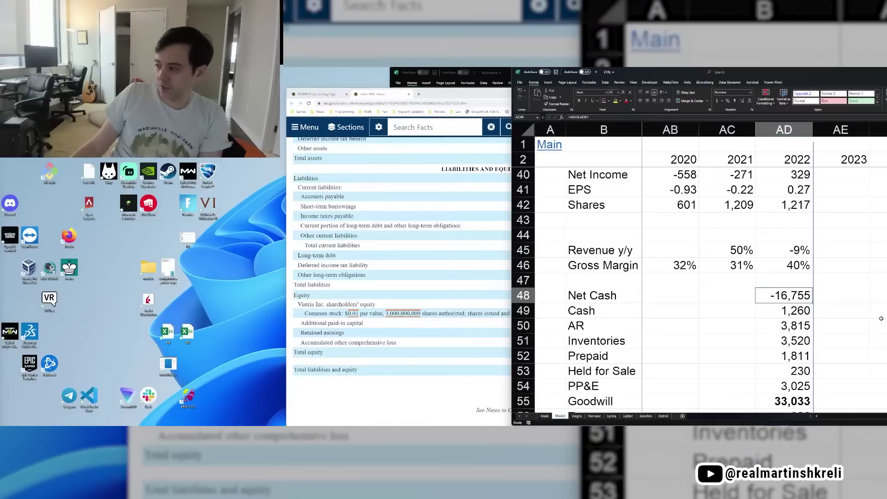
- Enter the 2022 income taxes payable from the 10-K, 279.6, in the liabilities' Taxes row at AD62
scroll(804, 334, down, 5)
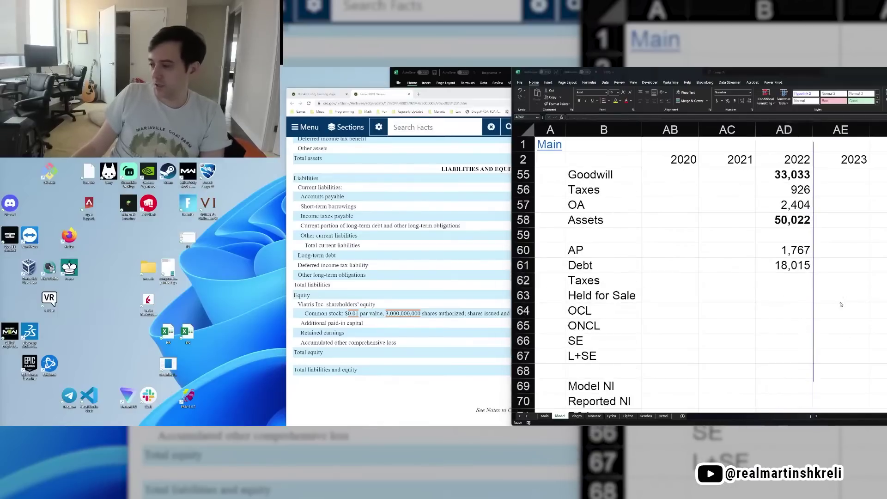
key(alt+Tab)
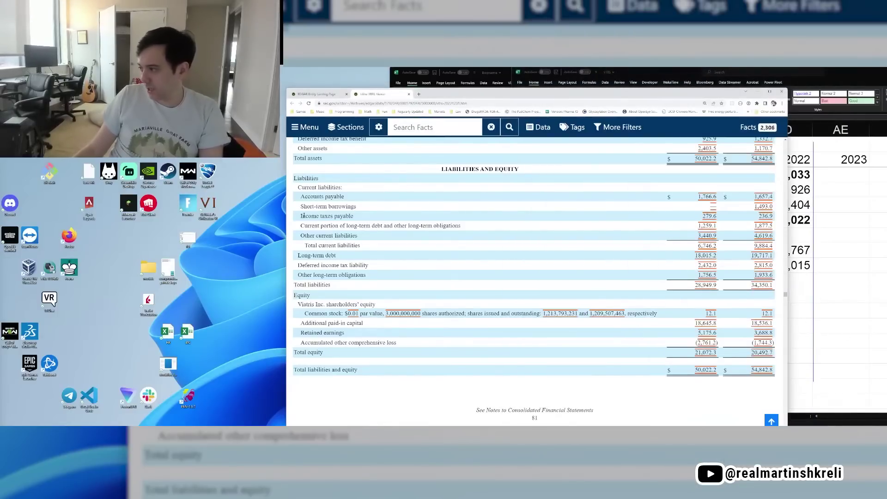
key(alt+Tab)
text(279)
key(alt+Tab)
- Add the 10-K's current portion of long-term debt to the 2022 Debt in AD61, making it =18015.2+1259.1
key(alt+Tab)
text(.6)
key(Return)
key(alt+Tab)
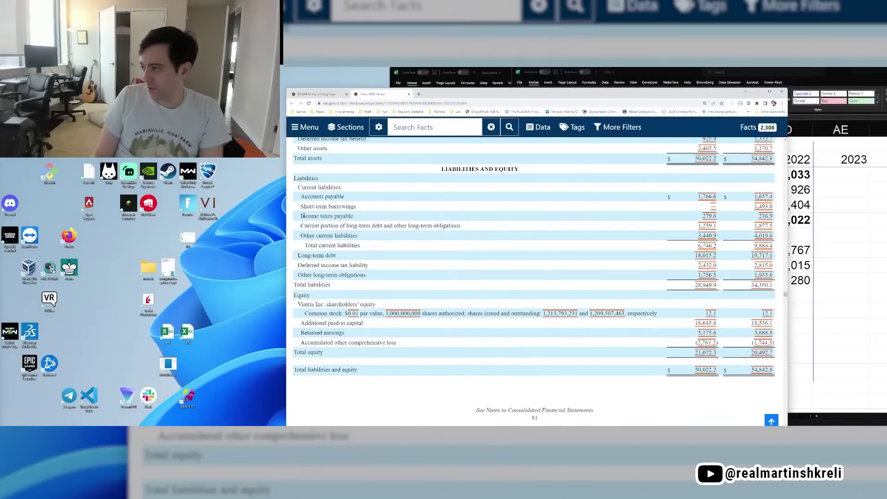
key(alt+Tab)
key(Up)
key(Up)
text(=18015.2)
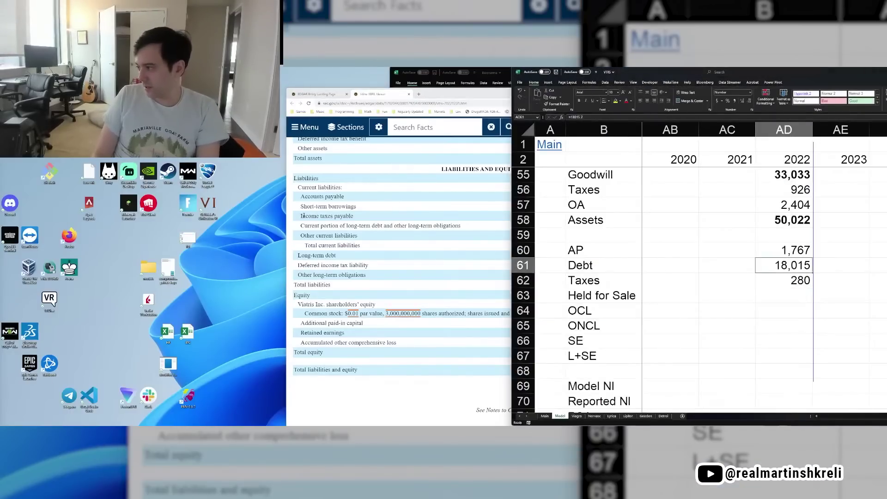
key(alt+Tab)
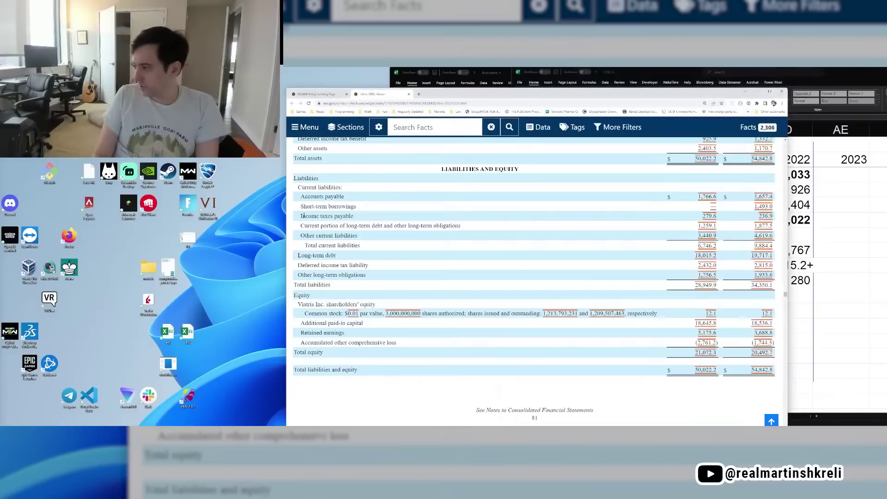
key(alt+Tab)
text(+1259.)
- Enter 0 as the 2022 Held for Sale liabilities in AD63
key(alt+Tab)
key(alt+Tab)
text(1)
key(Return)
key(Up)
key(Down)
key(Down)
key(alt+Tab)
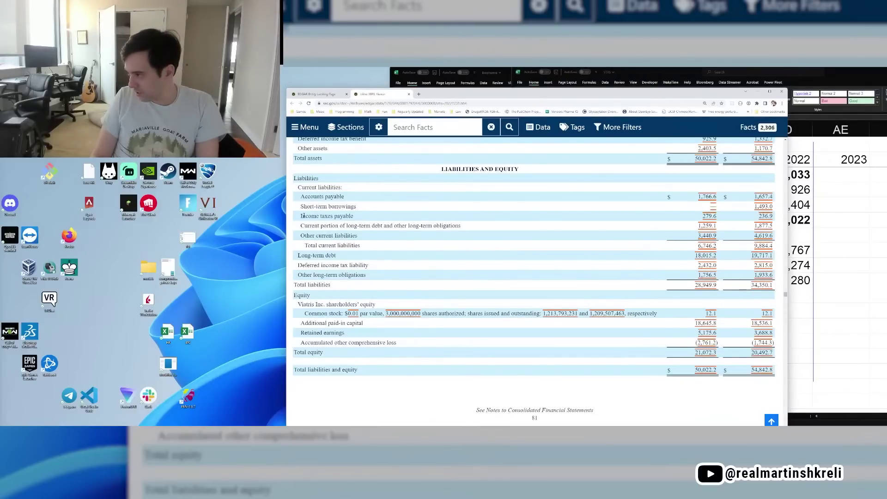
key(alt+Tab)
key(Down)
key(Up)
text(0)
key(Return)
- Enter the 10-K's 2022 other current liabilities, 3440.9, in the OCL row and other long-term obligations, 1756.5, in the ONCL row
key(alt+Tab)
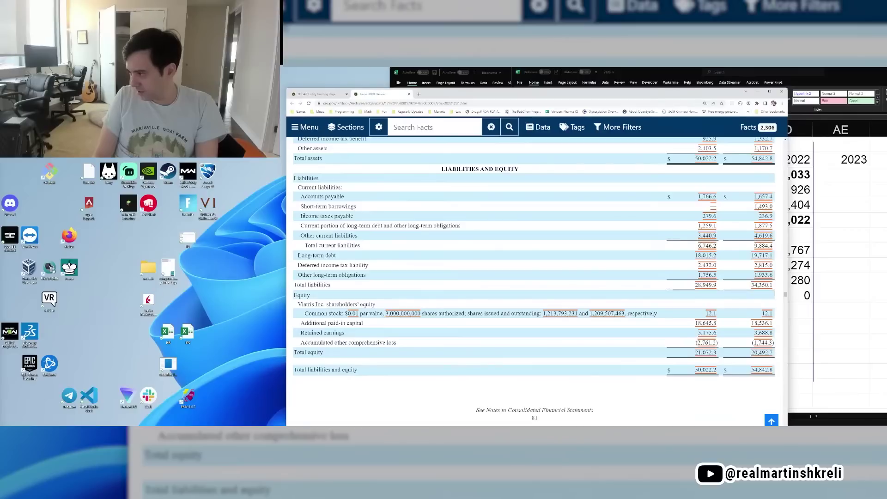
key(alt+Tab)
text(3440.9)
key(Return)
key(alt+Tab)
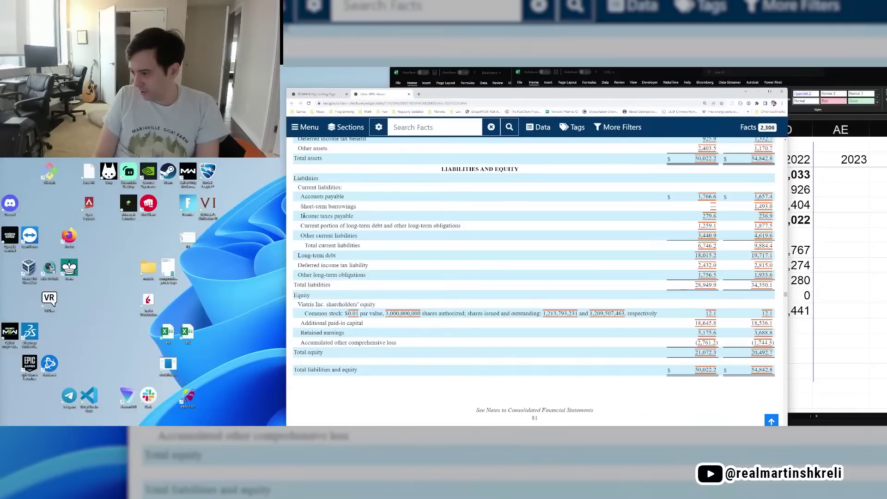
key(alt+Tab)
text(175)
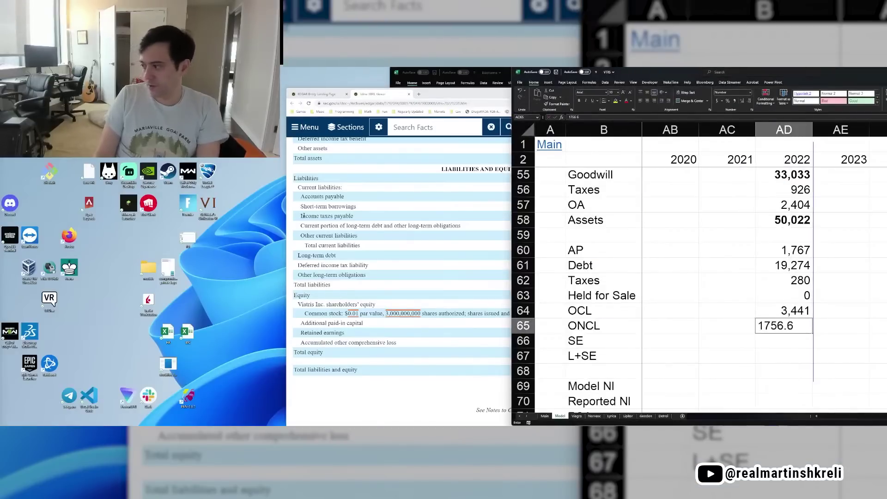
key(ctrl+Return)
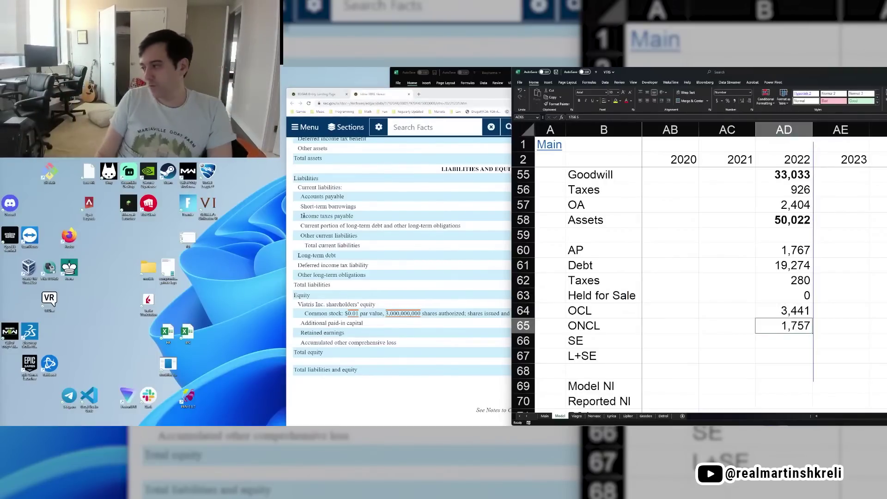
- Add the 10-K's 2022 deferred income tax liability, 2432.0, to the 279.6 in the liabilities' Taxes cell AD62
click(303, 216)
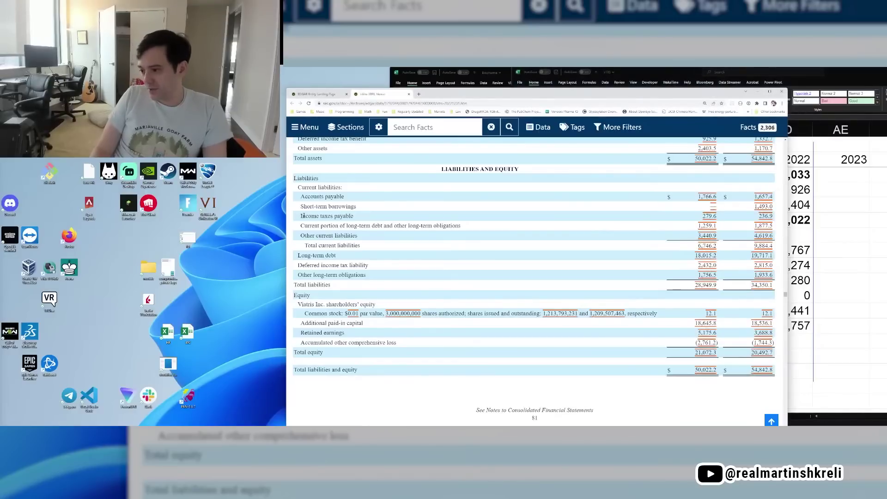
key(alt+Tab)
key(Up)
key(Up)
key(Up)
text(279.6)
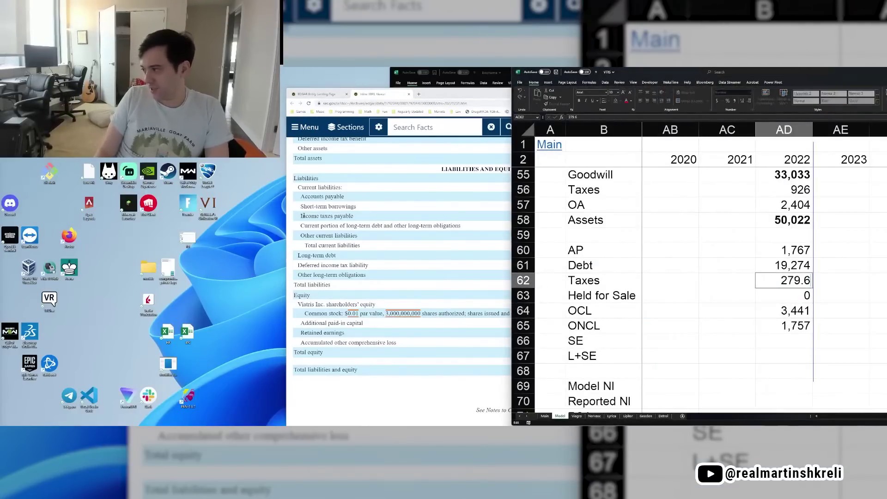
key(Home)
text(+)
key(End)
text(+)
key(alt+Tab)
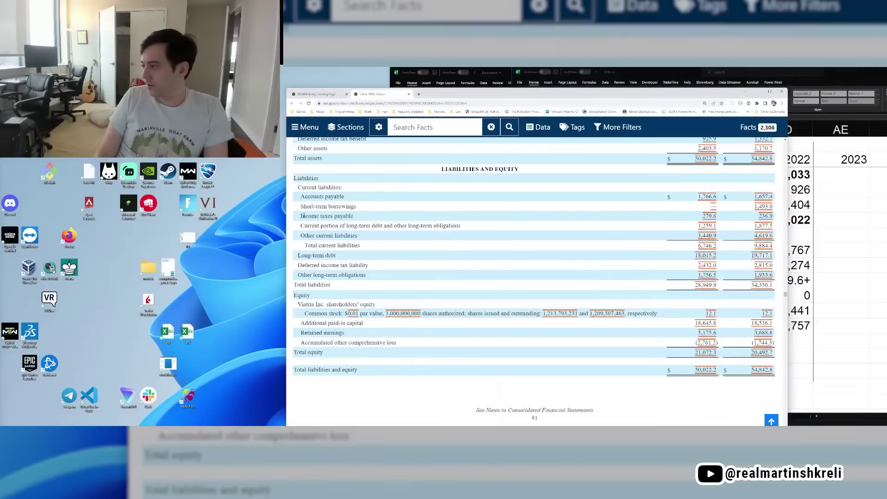
key(alt+Tab)
text(2432.4)
key(Return)
- Save the workbook and check the sum of the 2022 liabilities in AD60:AD65 against the 10-K's total liabilities
key(Down)
key(Down)
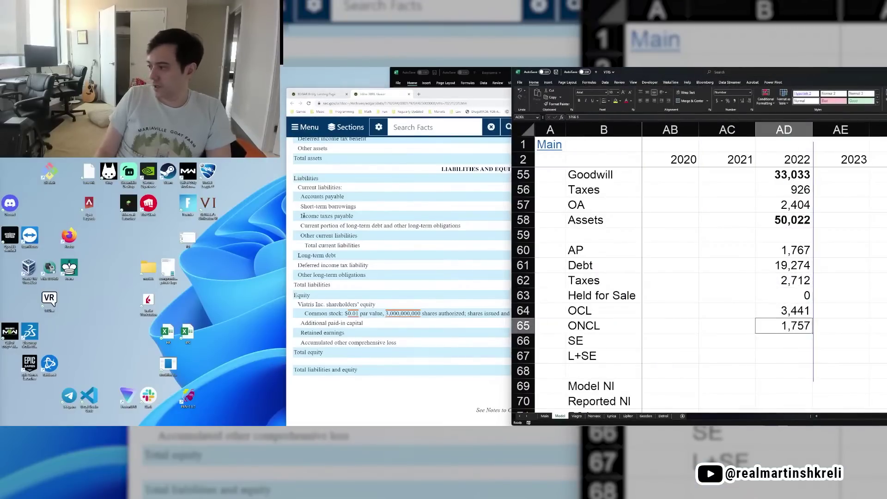
key(ctrl+shift+Up)
key(ctrl+s)
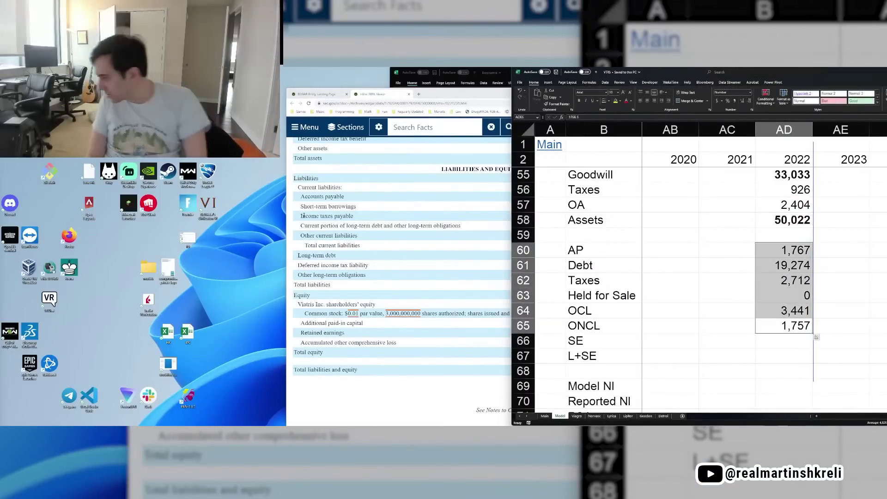
key(alt+Tab)
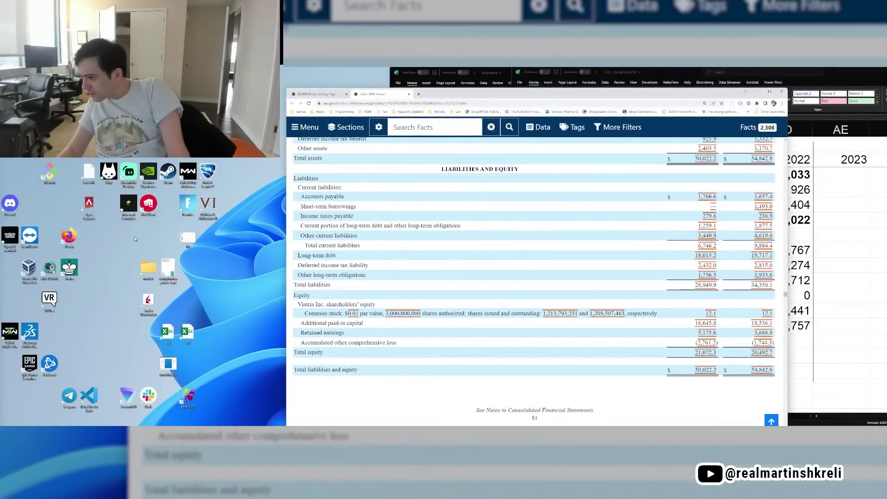
key(alt+Tab)
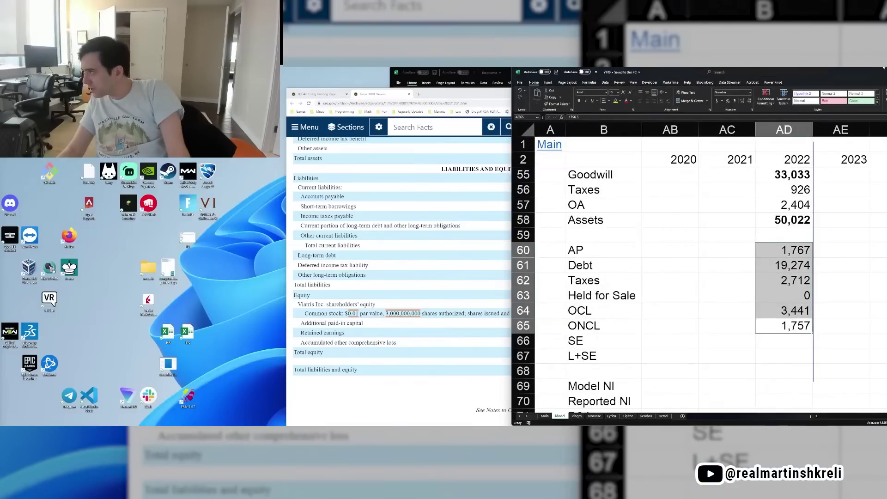
drag(865, 72, 741, 72)
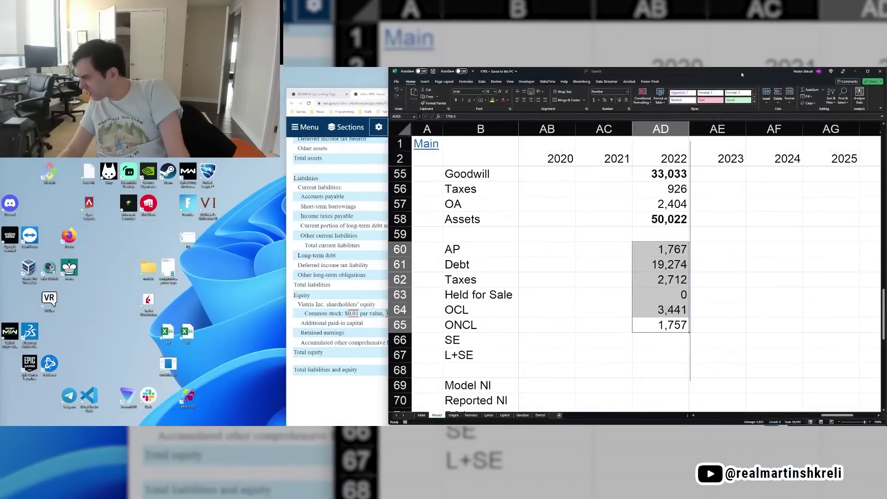
key(alt+Tab)
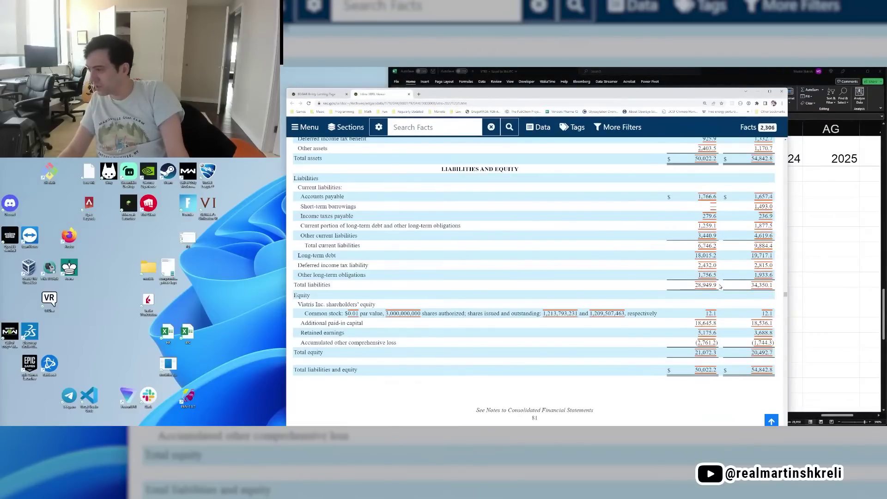
key(alt+Tab)
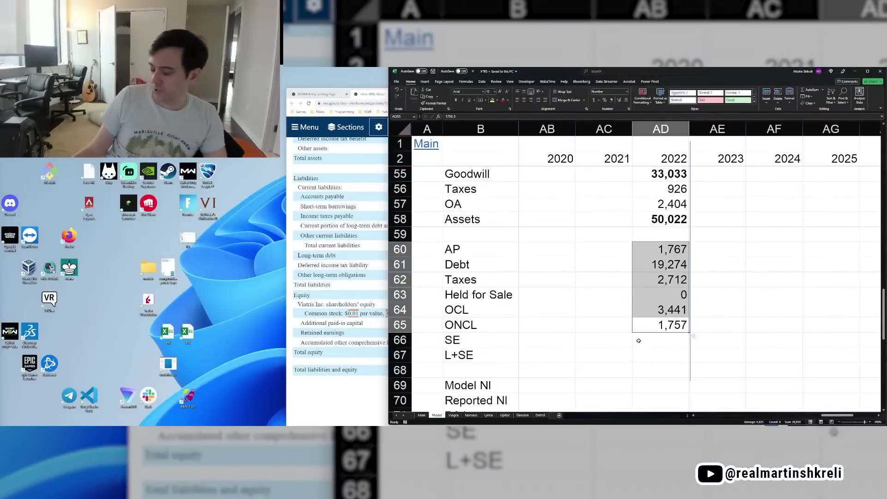
- Insert a new row above SE and label it Liabilities in B66
click(653, 340)
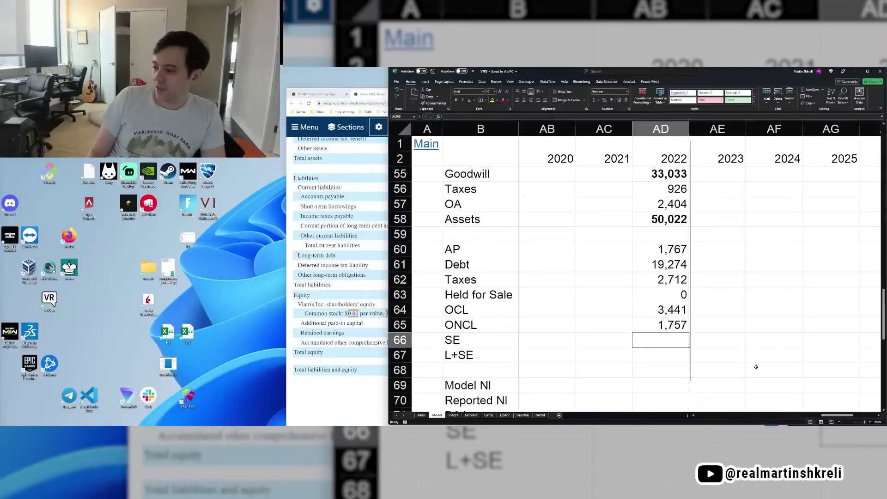
key(shift+space)
key(ctrl+shift+plus)
key(ctrl+Left)
key(Right)
text(Liabilities)
- Total the 2022 liabilities in AD66 with a SUM of AD60:AD65 and make the result bold
click(642, 333)
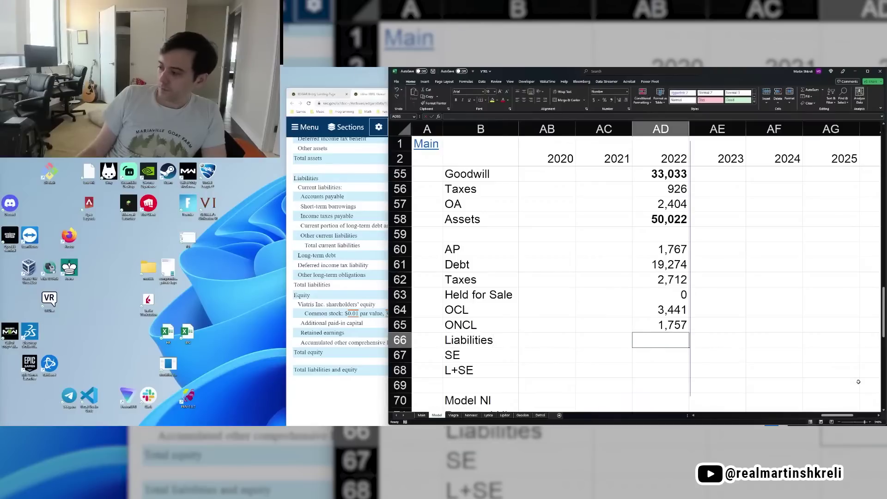
text(=sum()
key(Up)
key(ctrl+shift+Up)
key(ctrl+Return)
key(ctrl+b)
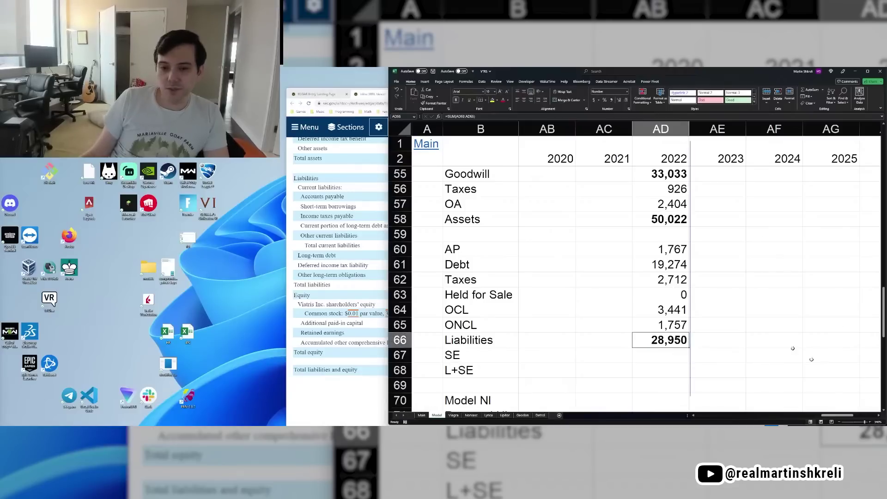
- Clear the 2022 Goodwill value in AD55 to compare assets without goodwill against total liabilities
scroll(593, 298, up, 1)
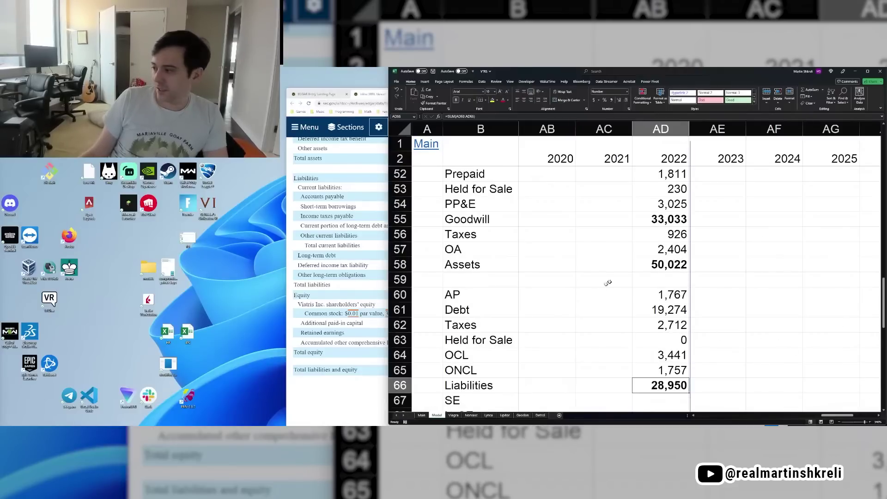
click(658, 222)
key(Delete)
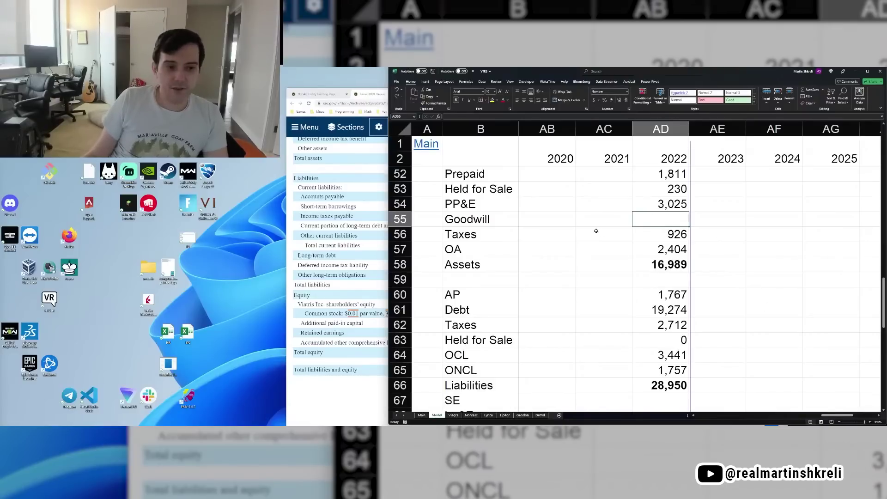
scroll(606, 232, down, 1)
click(686, 216)
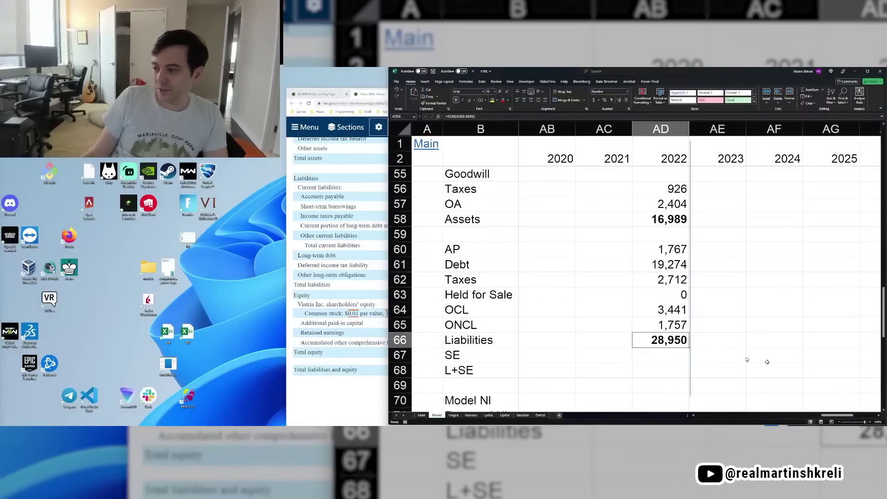
- Insert three rows above Model NI and label B70 Book Value
scroll(687, 364, down, 1)
click(621, 353)
key(shift+space)
key(ctrl+plus)
key(ctrl+plus)
key(ctrl+plus)
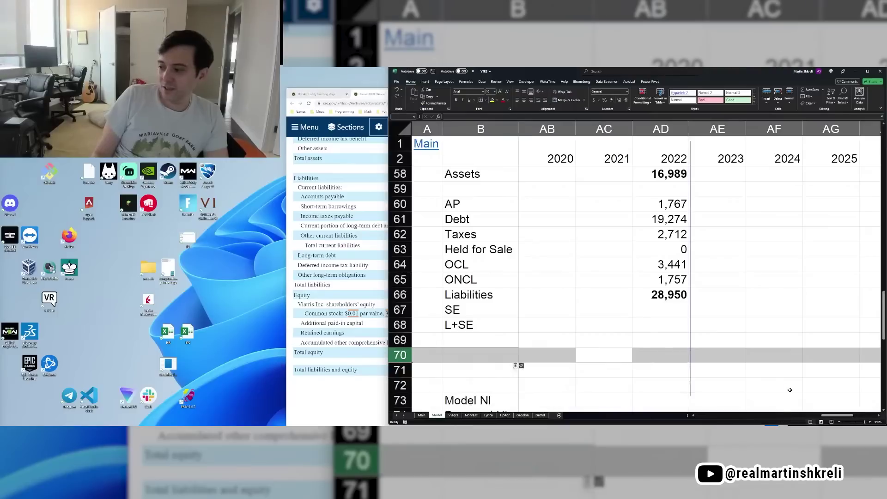
key(Left)
key(Left)
text(B)
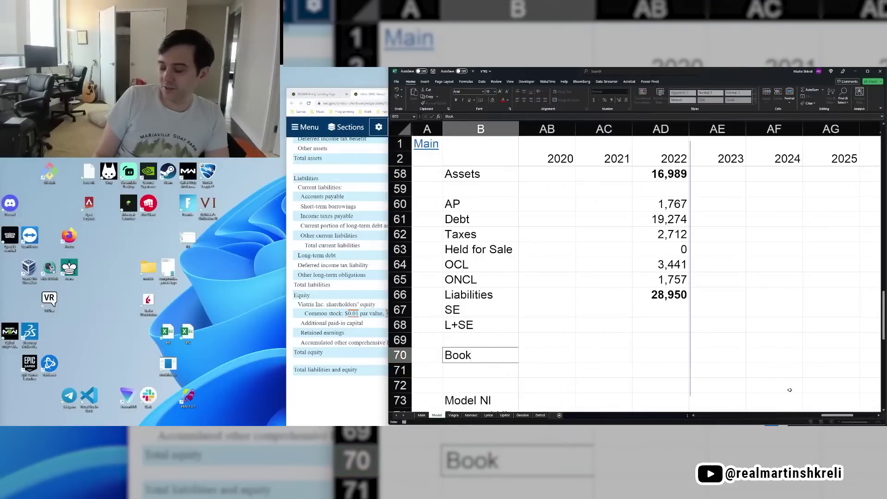
text(alue)
click(665, 356)
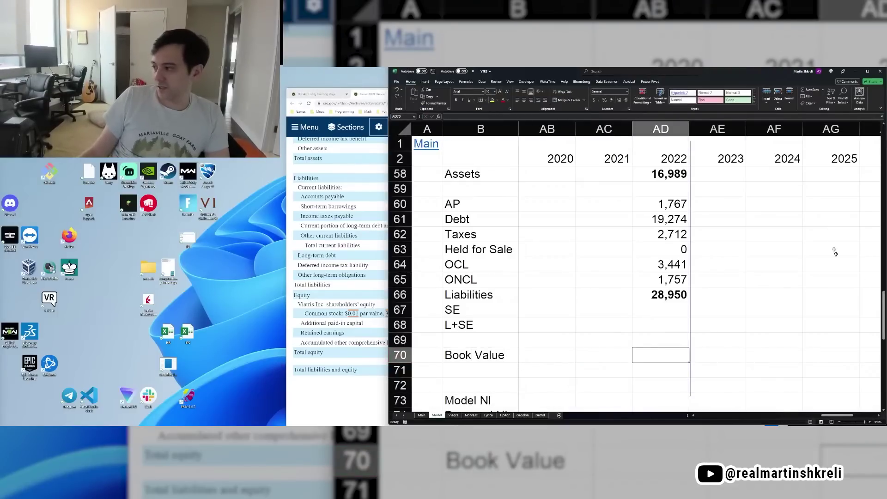
- Undo the Book Value label, the three inserted rows and the clearing of Goodwill
key(ctrl+z)
key(ctrl+z)
key(ctrl+z)
key(ctrl+z)
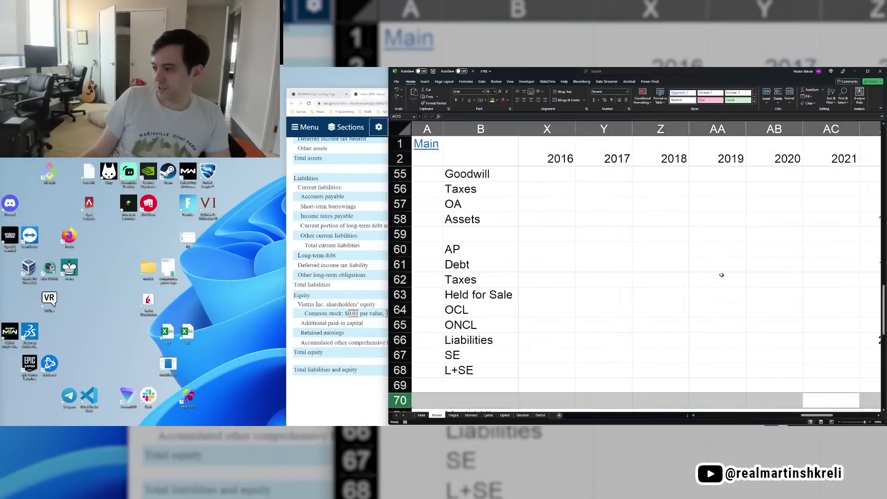
key(ctrl+z)
key(ctrl+z)
key(ctrl+z)
key(ctrl+z)
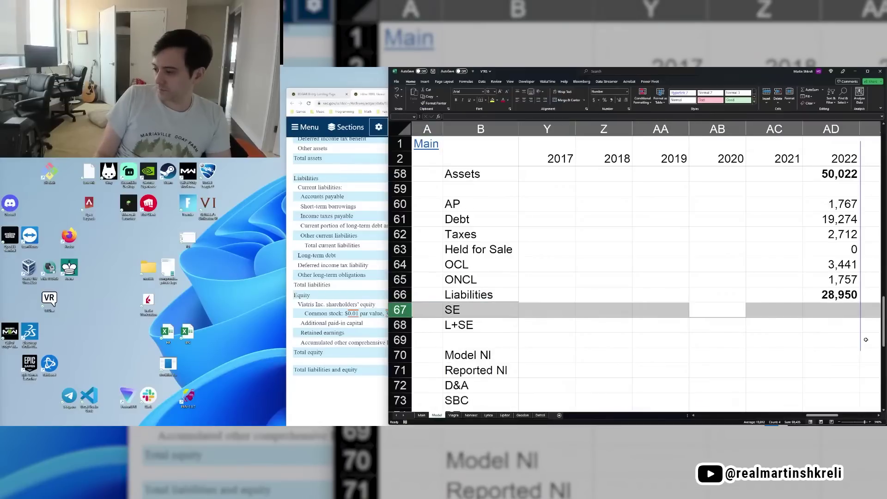
- Insert three blank rows between the L+SE row and Model NI
key(Down)
key(Down)
key(shift+space)
key(ctrl+shift+plus)
key(ctrl+shift+plus)
key(ctrl+shift+plus)
- Label B70 Book Value and B71 Tangible Book Value in the new rows
key(Down)
key(ctrl+Left)
key(Right)
text(Bo)
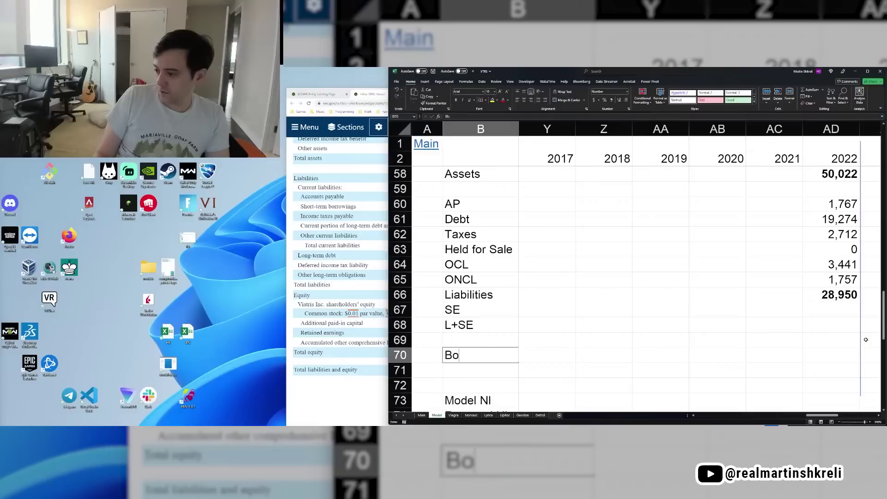
text(ok Value)
key(Return)
text(Tangible)
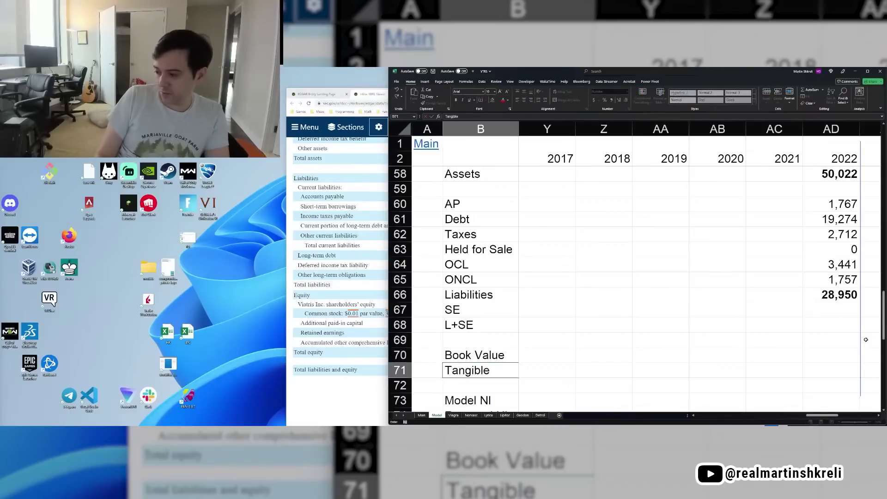
text( Book Value)
- Calculate the 2022 Book Value in AD70 as total assets in AD58 minus total liabilities in AD66
click(786, 354)
key(Right)
key(Right)
key(Right)
key(Right)
scroll(730, 285, down, 3)
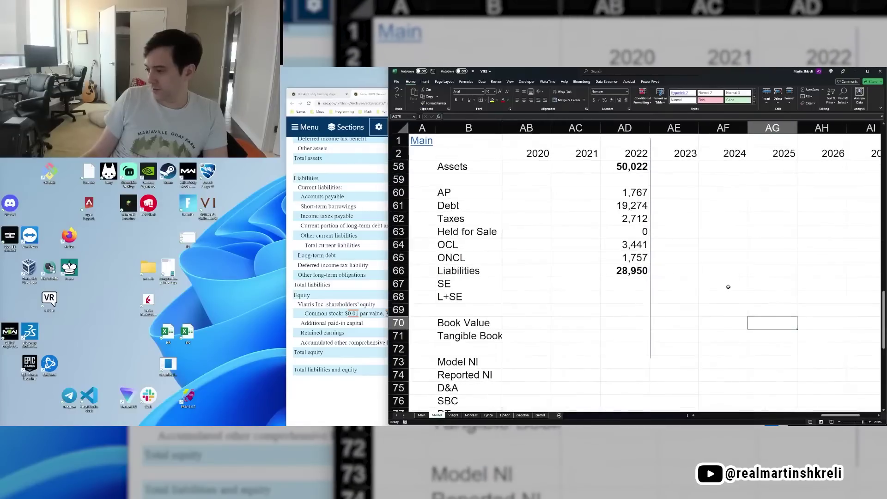
scroll(782, 346, up, 1)
key(Left)
key(Left)
key(Left)
text(=)
key(Up)
key(Up)
key(Up)
key(Up)
key(Up)
key(Up)
key(Up)
key(Up)
key(Up)
key(Up)
key(Up)
key(Up)
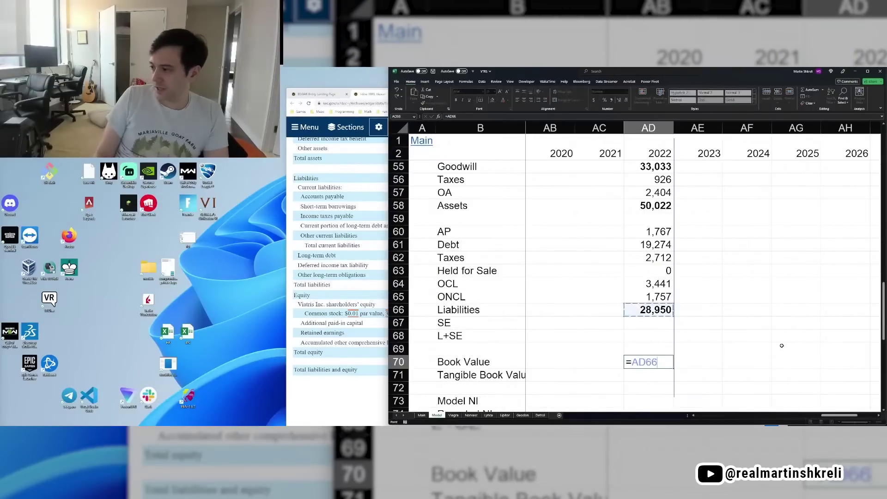
text(-)
key(Up)
key(Up)
key(Up)
key(Up)
key(Up)
key(Up)
key(Up)
key(Up)
key(Up)
key(Up)
key(Down)
key(Down)
key(Down)
key(Down)
key(Down)
key(Down)
key(Return)
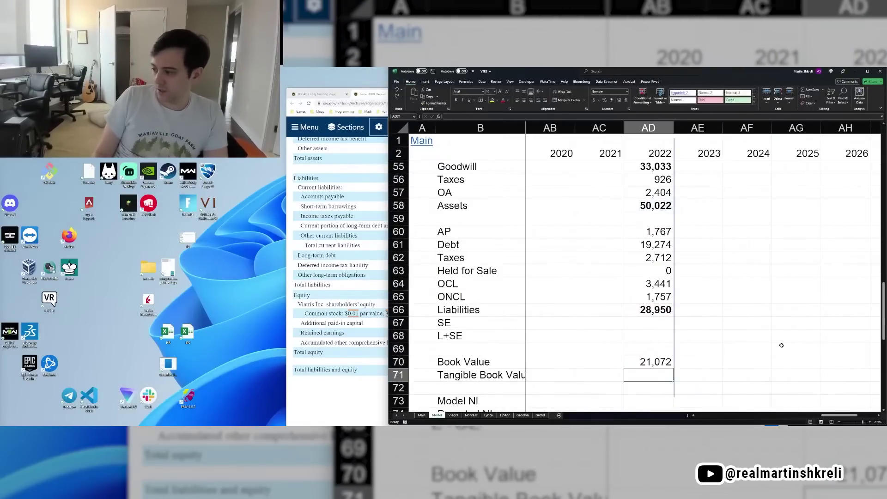
key(Down)
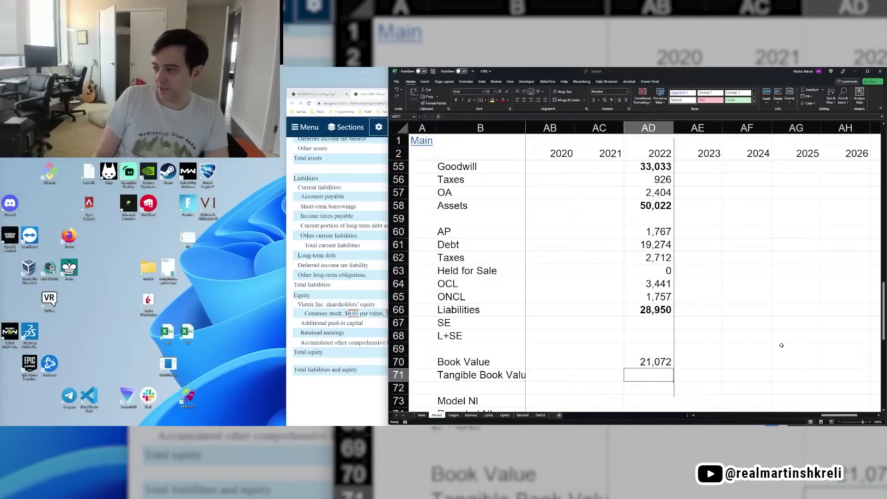
- Calculate the 2022 Tangible Book Value in AD71 as Book Value in AD70 minus Goodwill in AD55
text(=)
key(Up)
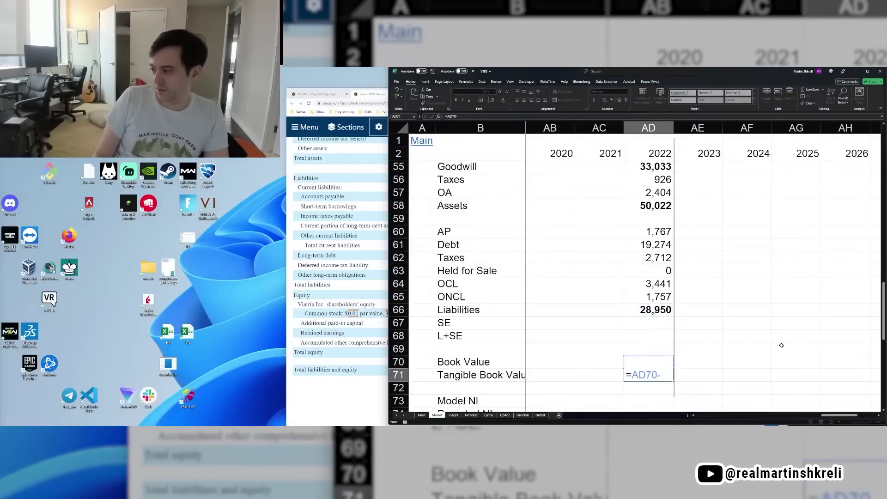
text(-)
key(Up)
key(Up)
key(Up)
key(Up)
key(Up)
key(Up)
key(Up)
key(Up)
key(Up)
key(Up)
key(Up)
key(Up)
key(Up)
key(Up)
key(Up)
key(Up)
key(Return)
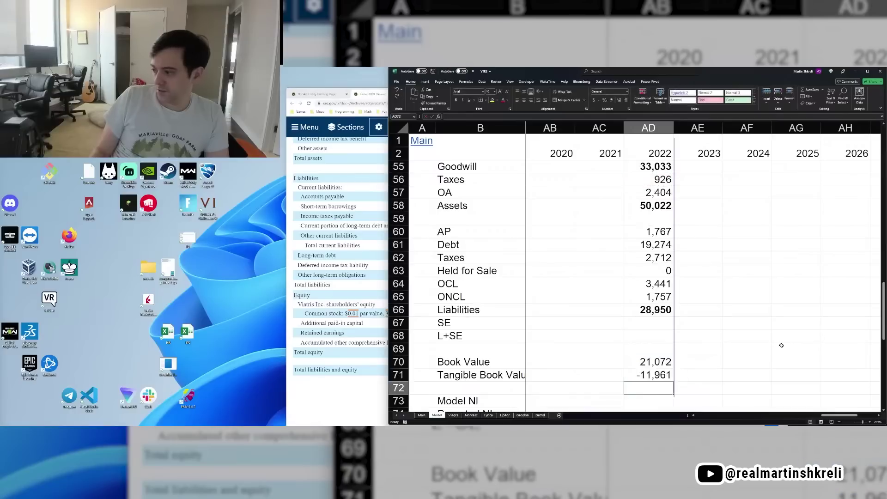
key(Up)
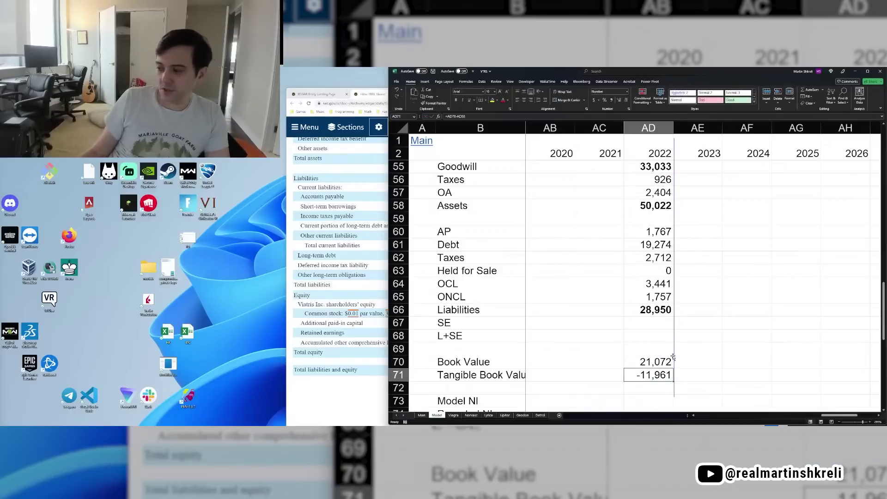
- Widen column B so the full Tangible Book Value label fits
click(455, 310)
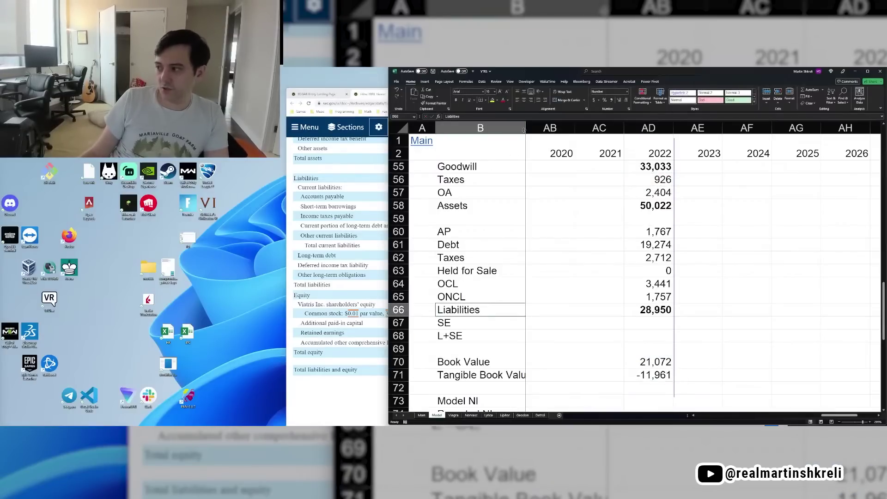
drag(524, 129, 532, 132)
key(Down)
key(Down)
key(Down)
key(Down)
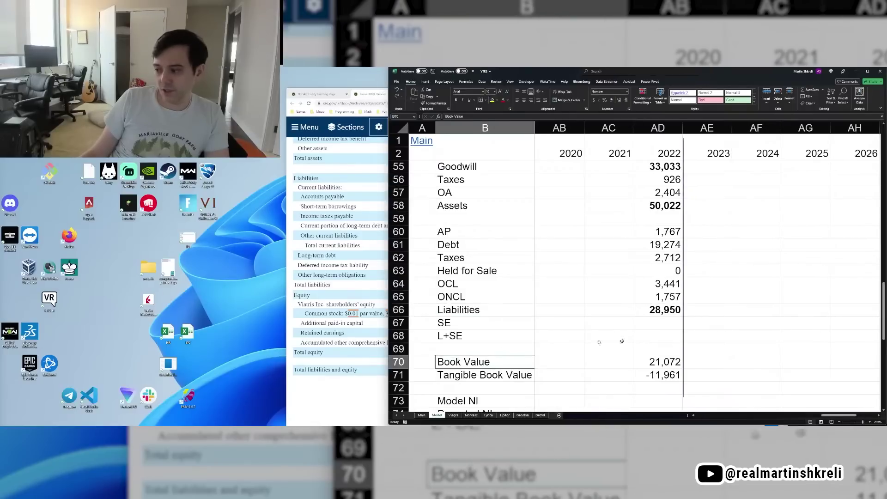
- Review the 2022 Book Value, Tangible Book Value, Net Cash and Cash figures on the Model sheet
key(Right)
key(Right)
key(Right)
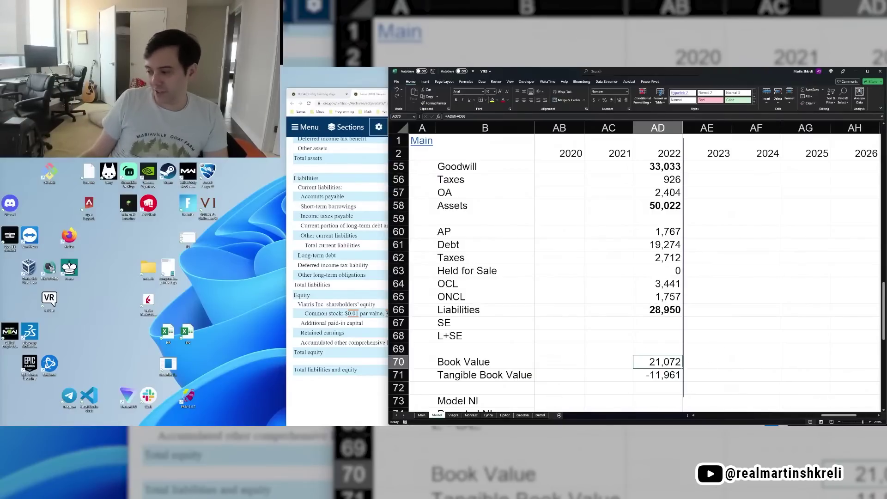
key(alt+Tab)
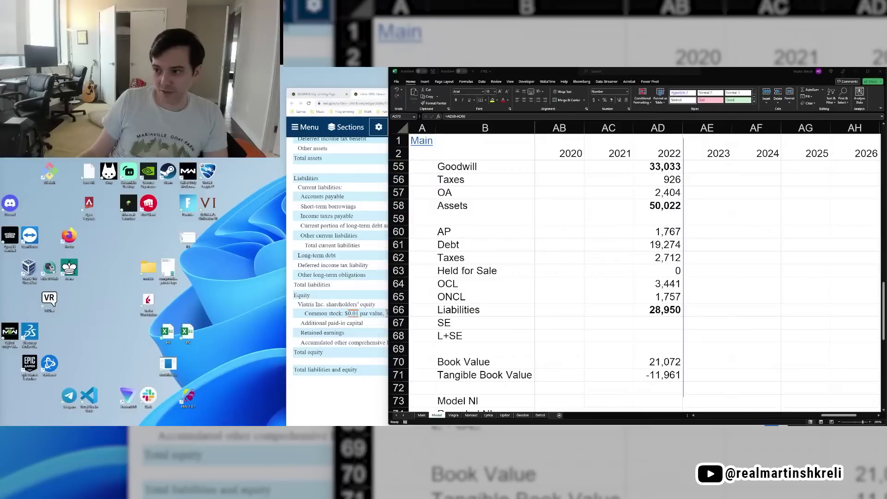
click(644, 359)
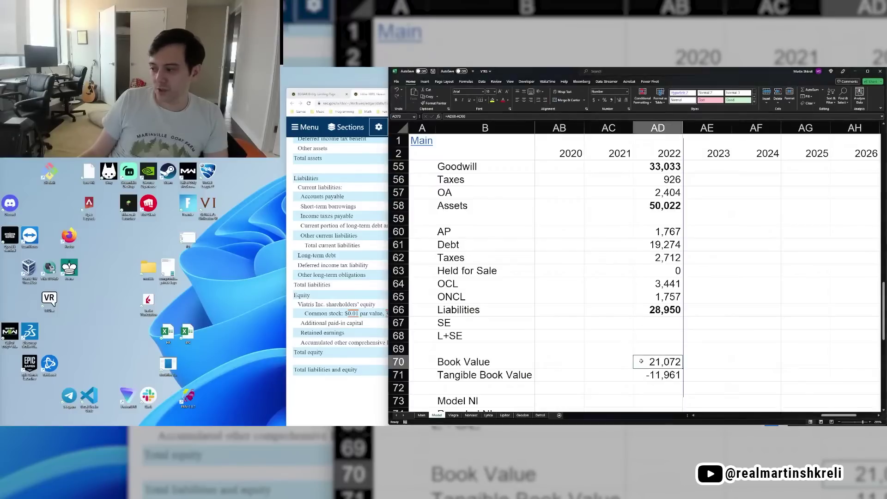
click(638, 377)
scroll(659, 240, up, 5)
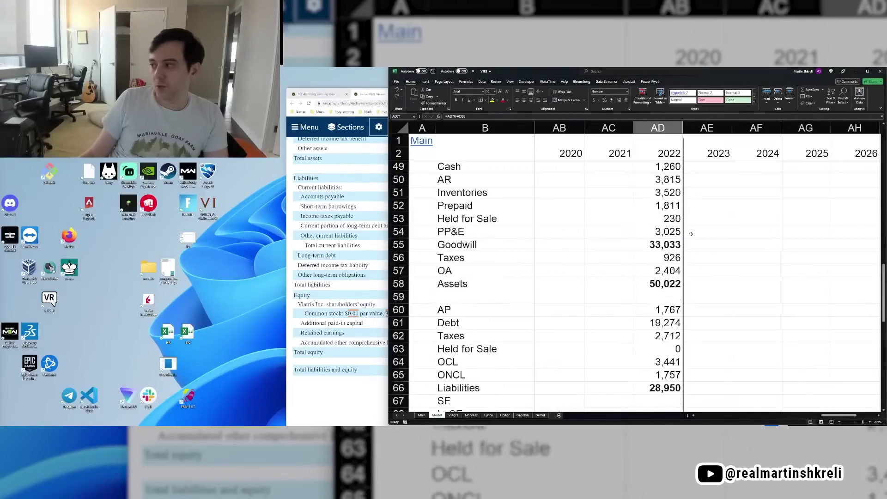
click(645, 266)
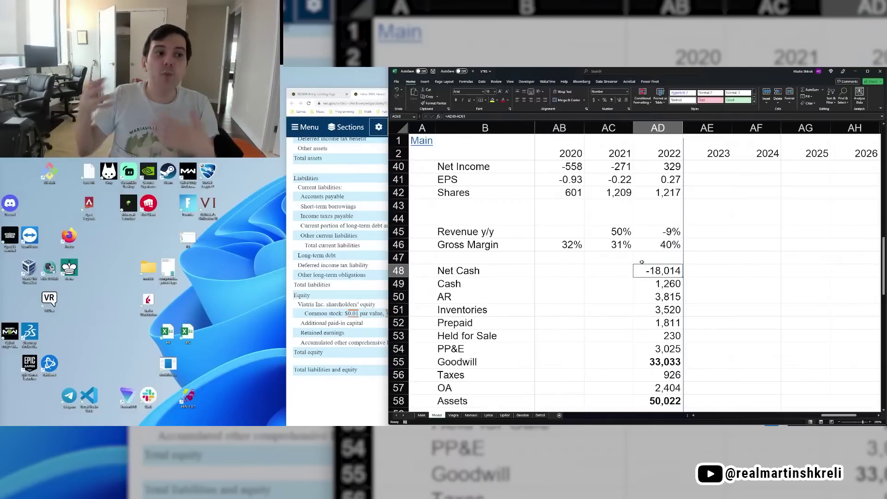
scroll(641, 262, down, 2)
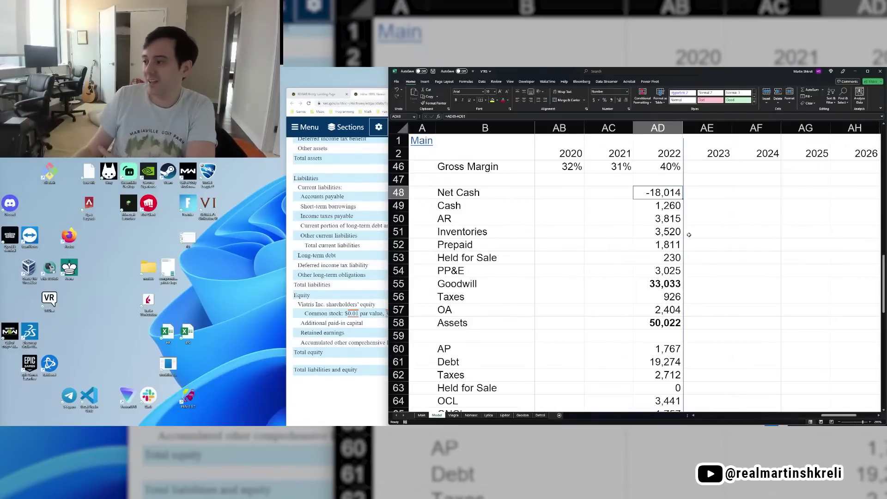
key(Down)
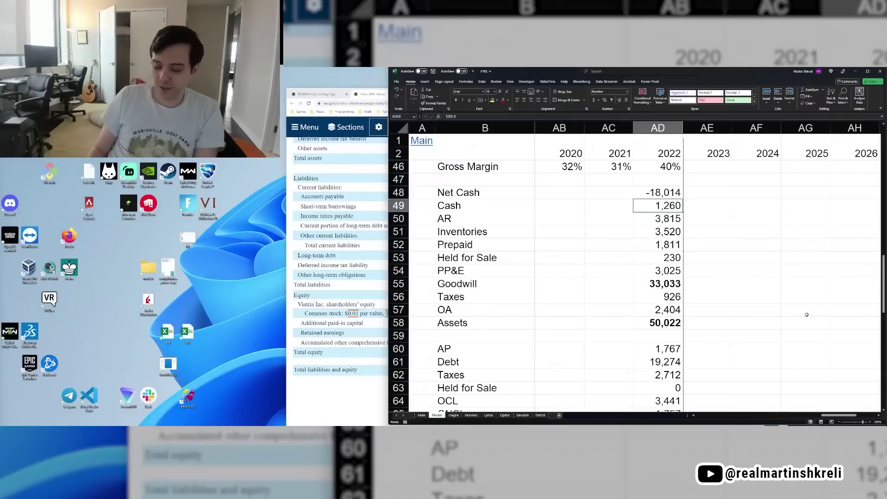
- Bold and unbold the 2022 Cash, AR, Inventories, Prepaid and PP&E values one after another
key(ctrl+b)
key(ctrl+b)
key(Down)
key(ctrl+b)
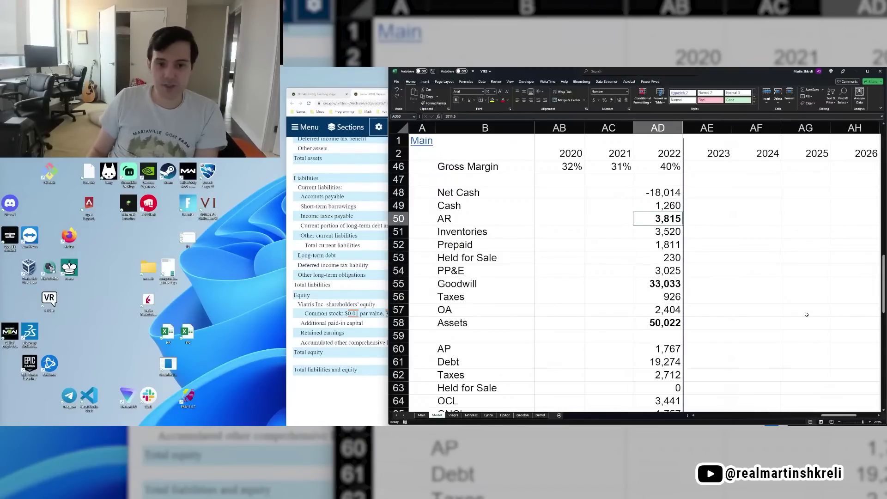
key(ctrl+b)
key(Down)
key(ctrl+b)
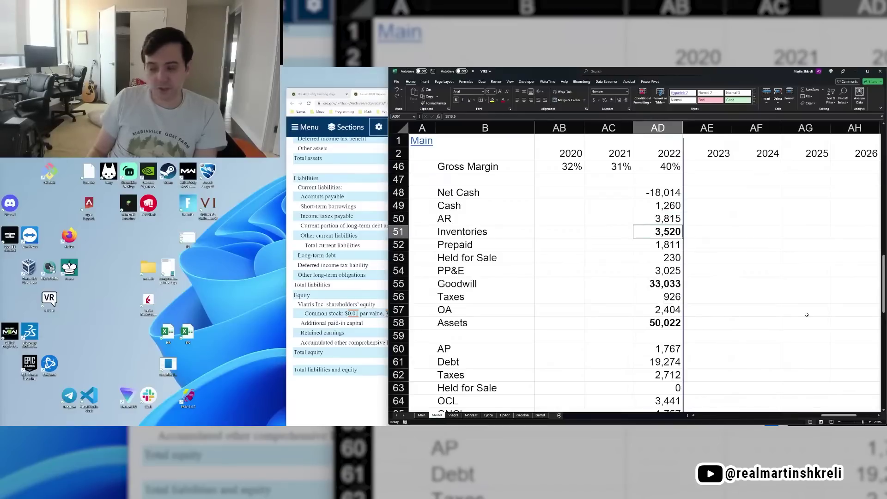
key(ctrl+b)
key(Down)
key(ctrl+b)
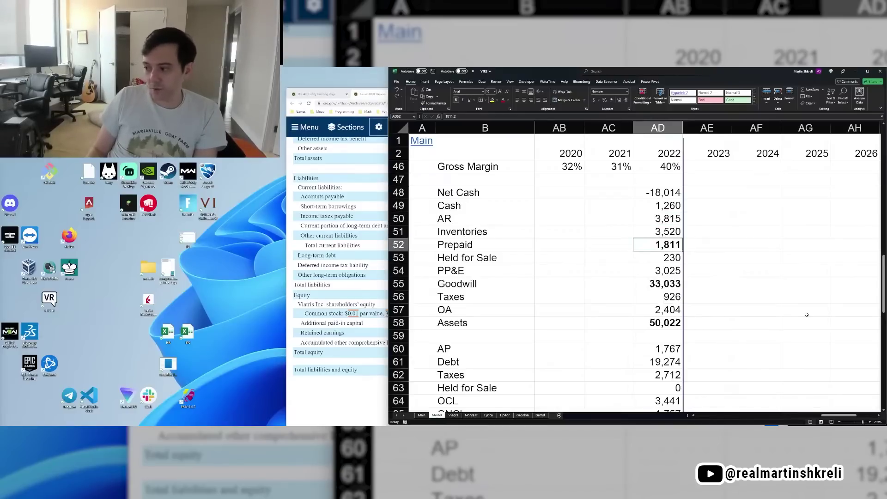
key(ctrl+b)
key(Down)
key(Down)
key(ctrl+b)
key(ctrl+b)
- Bold the 2022 AP value in AD60 and remove the bold again
key(Down)
key(Down)
key(Down)
key(Down)
key(Down)
key(Down)
key(Down)
key(Down)
key(Down)
key(Down)
key(Down)
key(Down)
key(Down)
key(Down)
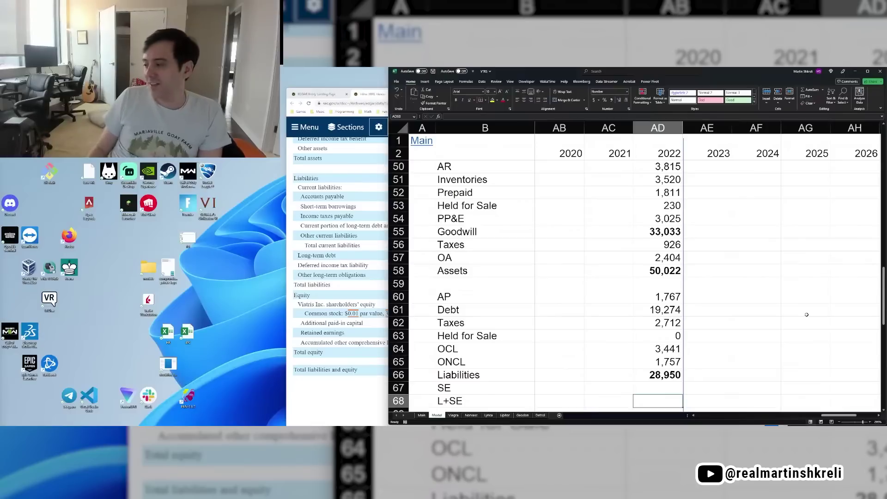
key(Up)
key(Up)
key(Up)
key(Up)
key(Up)
key(Up)
key(Up)
key(Up)
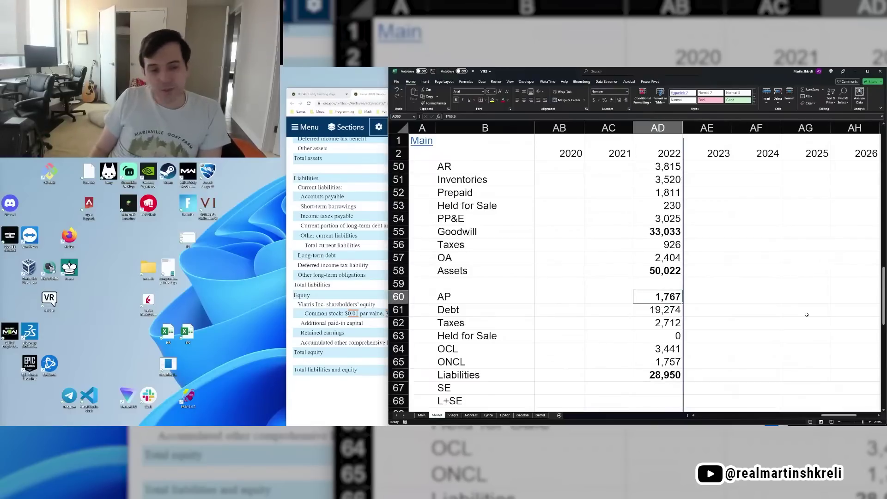
key(Down)
- Make the 2022 Tangible Book Value in AD71 bold
key(Down)
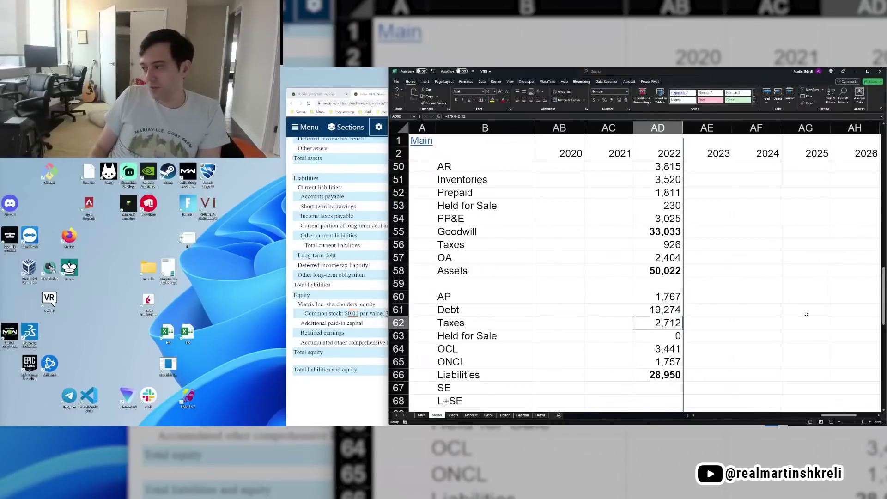
key(Down)
key(Down)
key(Down)
key(Down)
key(Down)
key(Down)
key(Down)
key(Down)
key(Down)
key(Up)
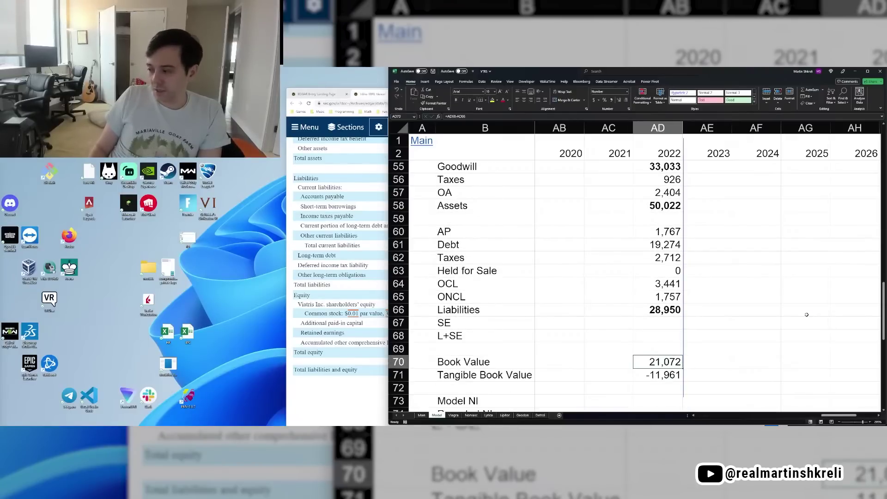
key(ctrl+b)
key(Down)
key(ctrl+b)
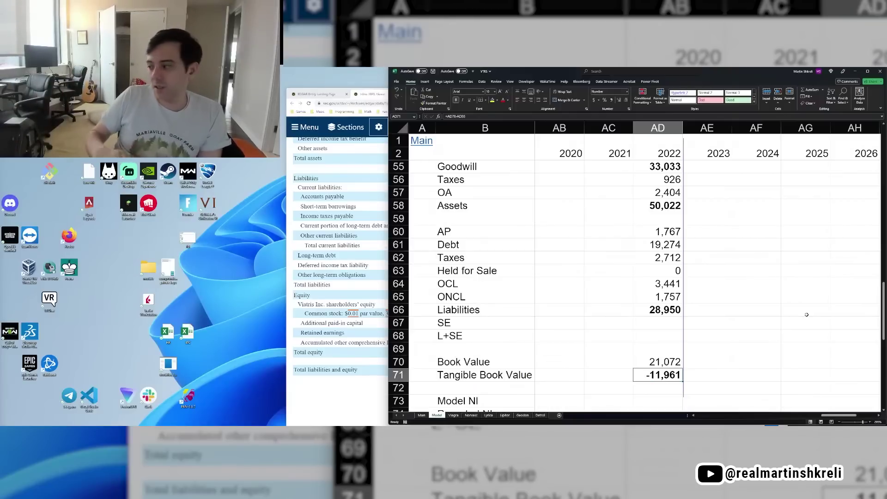
- Check the market cap, cash, debt and EV figures on the Main sheet, returning to the Model sheet
key(ctrl+Page_Up)
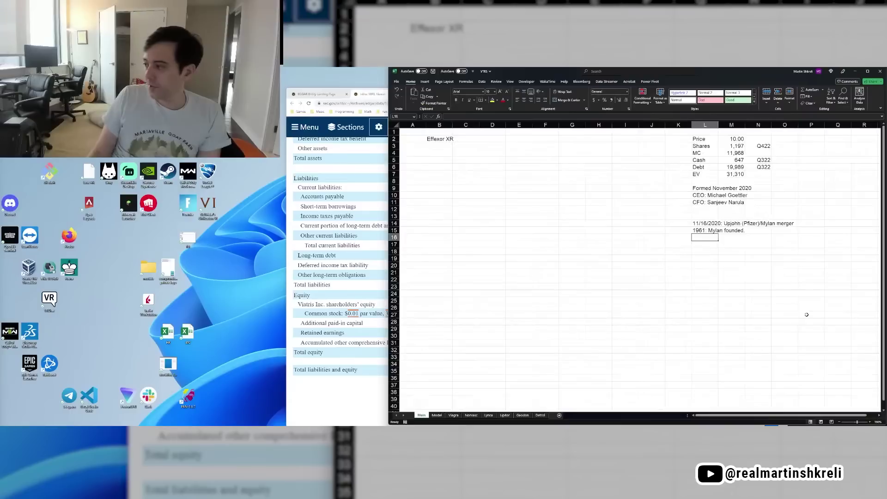
scroll(695, 213, up, 6)
click(836, 181)
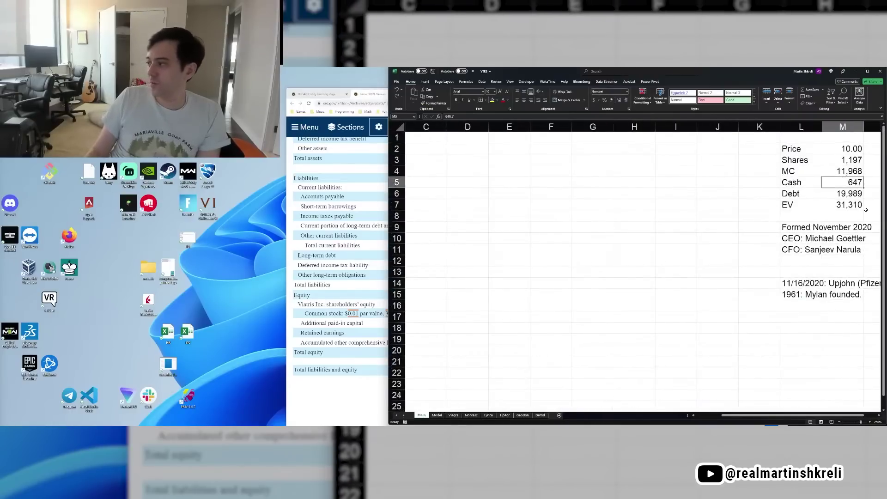
key(Up)
key(ctrl+Home)
key(ctrl+Page_Down)
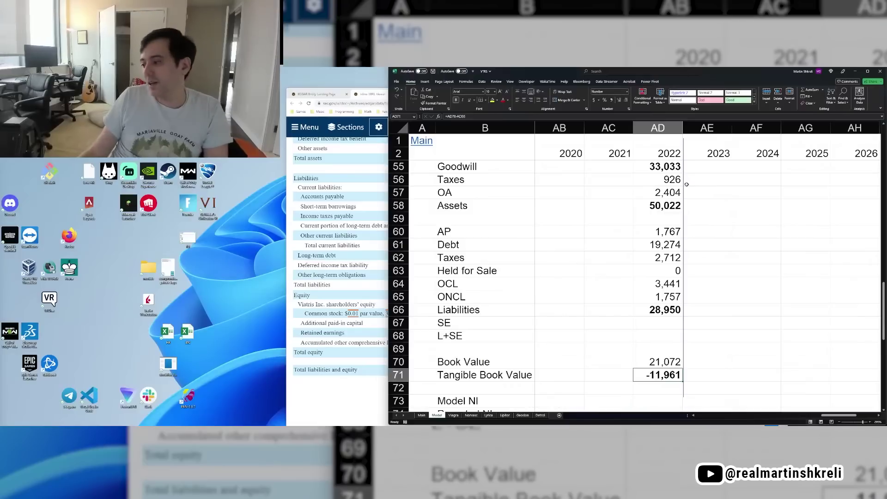
- Calculate the 2022 SE in AD67 as total assets in AD58 minus total liabilities in AD66, and make it bold
click(633, 321)
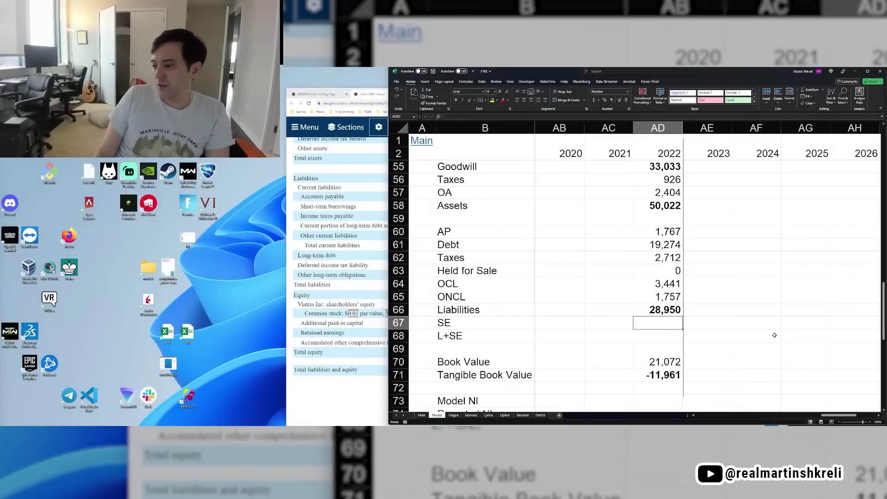
text(=)
key(Up)
key(Up)
key(Up)
key(Up)
key(Up)
key(Up)
key(Up)
key(Up)
key(Up)
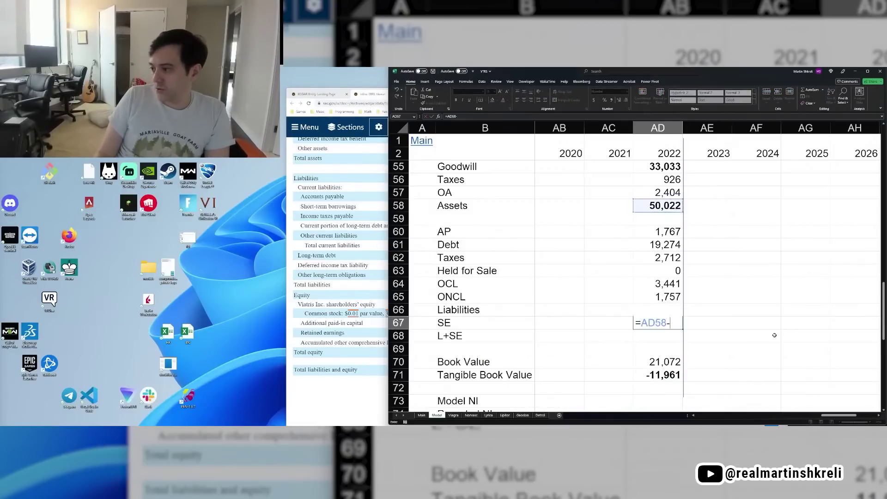
text(-)
key(Up)
key(Return)
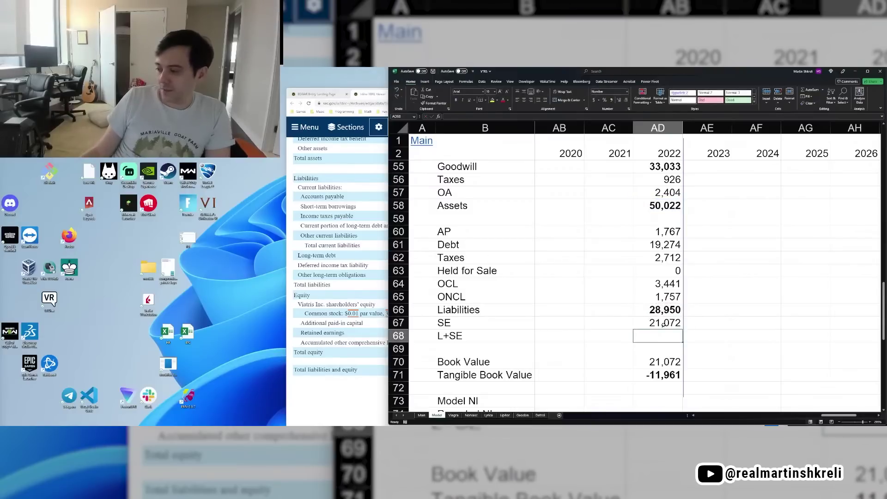
key(Up)
key(ctrl+b)
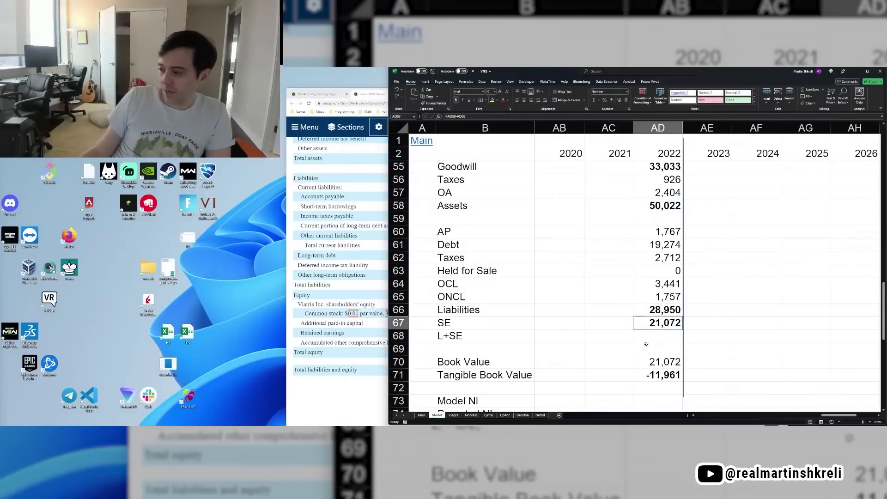
- Extend the SE label in B67 to read SE (Book Value)
double_click(465, 323)
text((Book Valu)
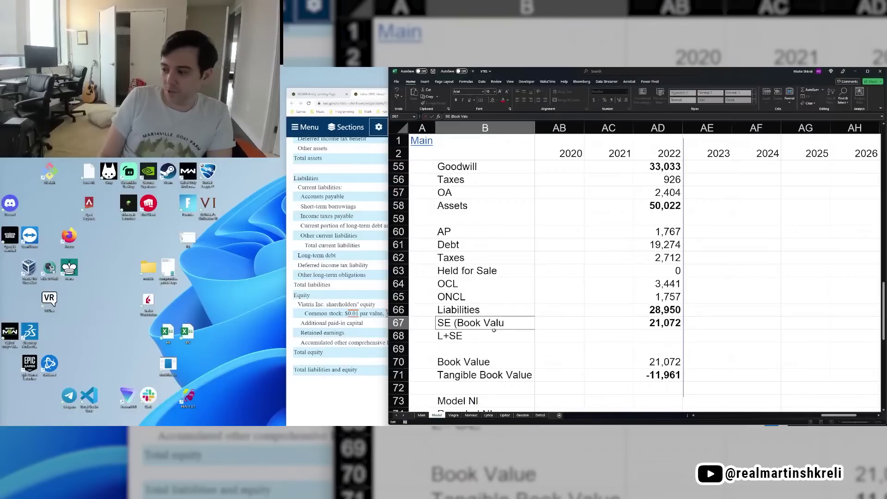
text(e))
- Calculate the 2022 L+SE in AD68 as the sum of Liabilities in AD66 and SE in AD67, in bold
click(656, 335)
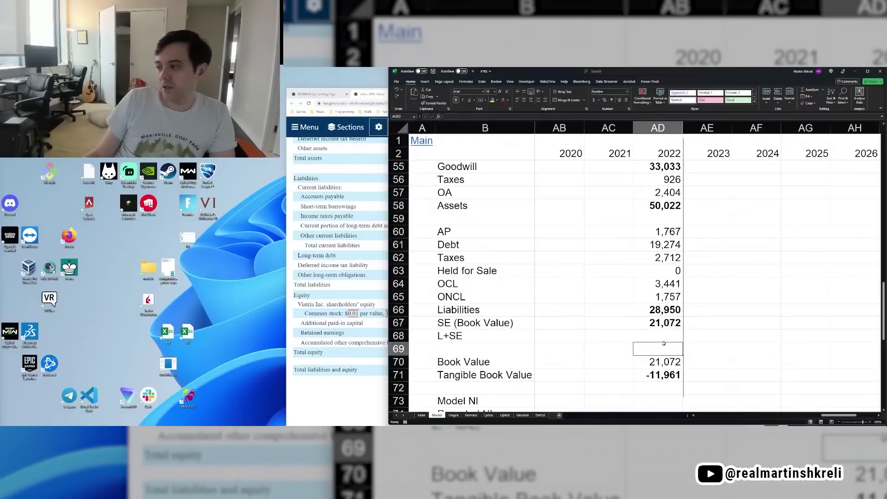
text(=)
key(Up)
key(Up)
text(+)
key(Up)
key(Return)
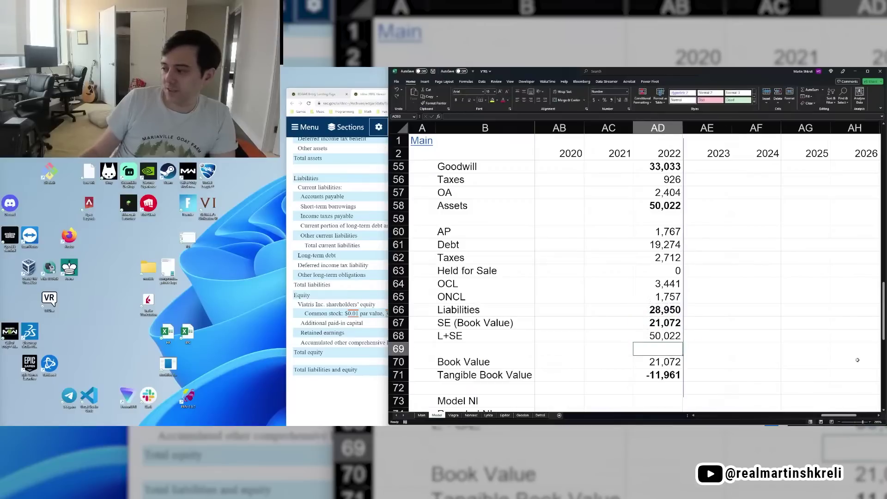
click(663, 340)
- Compare L+SE in AD68 with total assets in AD58 and save the workbook
ctrl+click(662, 206)
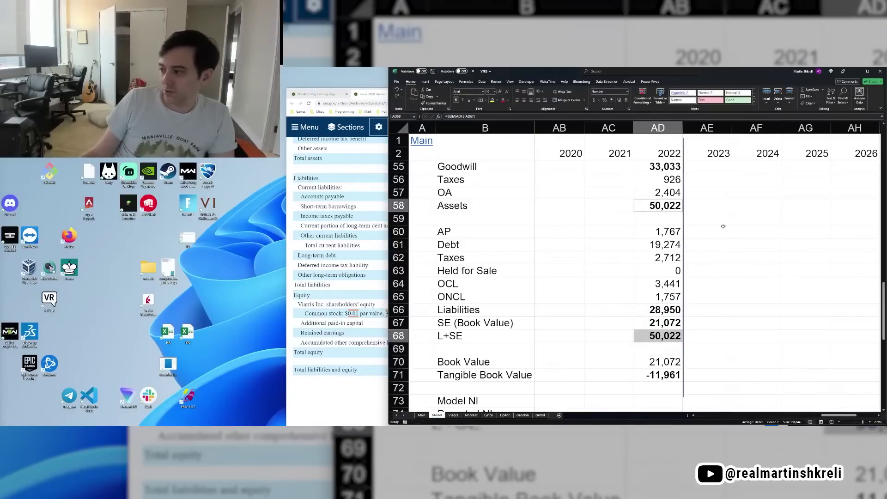
click(608, 361)
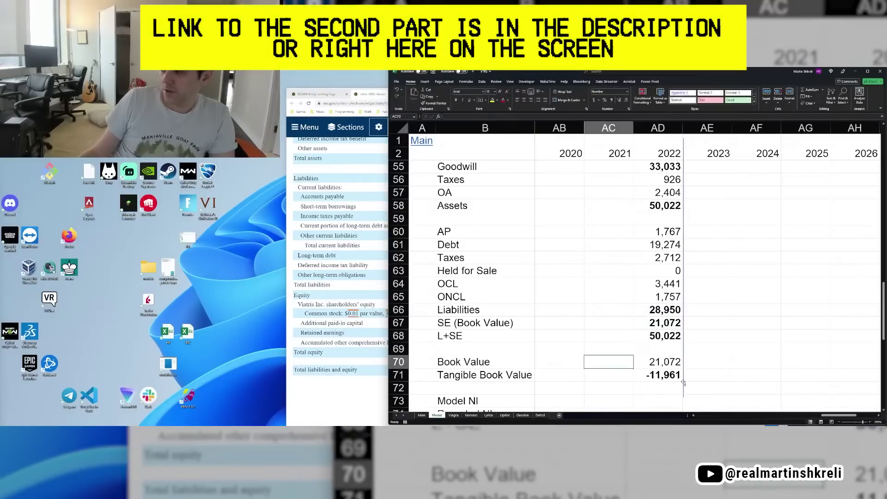
key(ctrl+s)
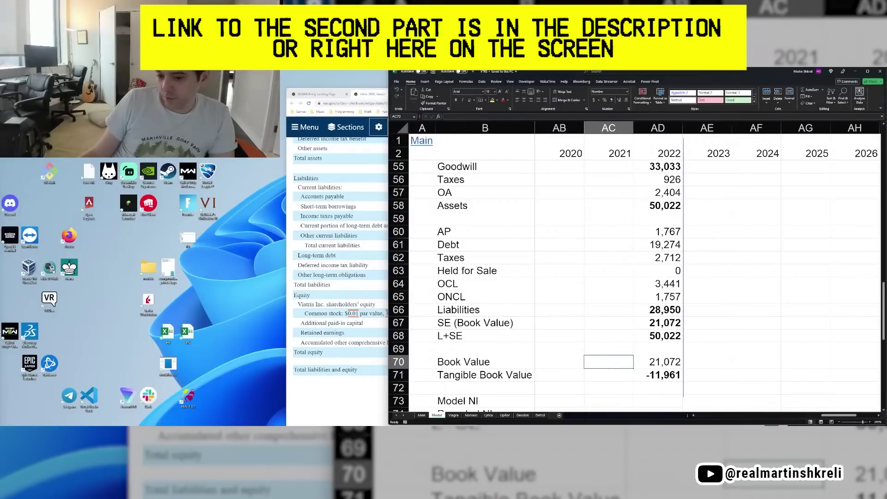
key(alt+Tab)
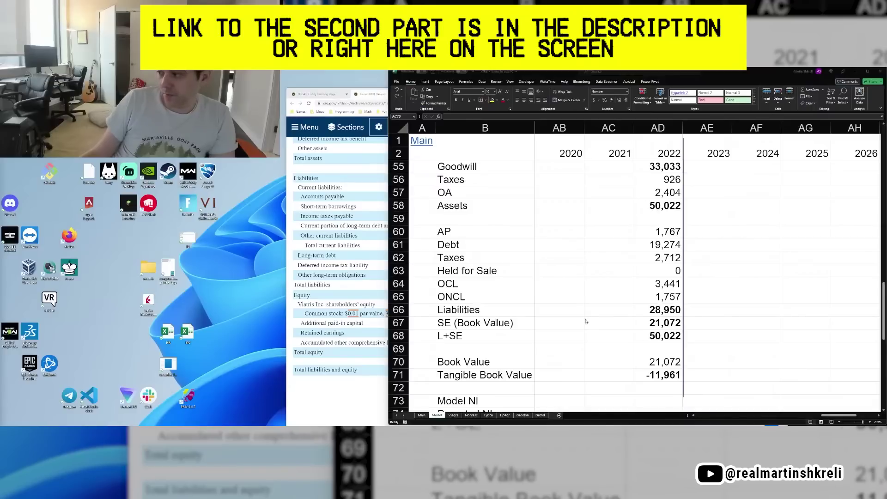
ctrl+scroll(614, 289, down, 2)
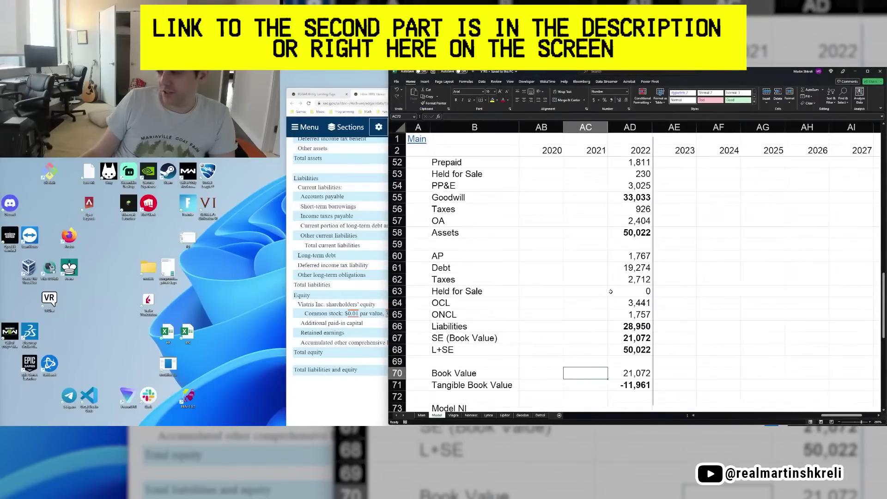
drag(588, 295, 730, 300)
click(683, 383)
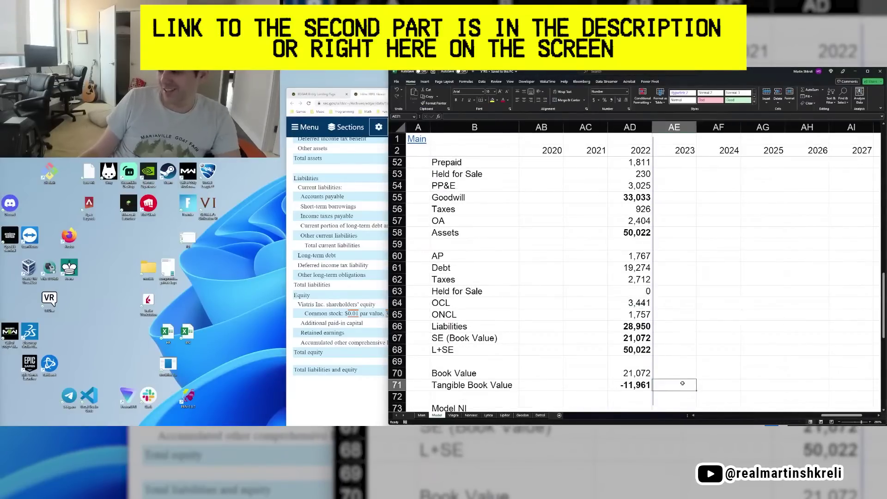